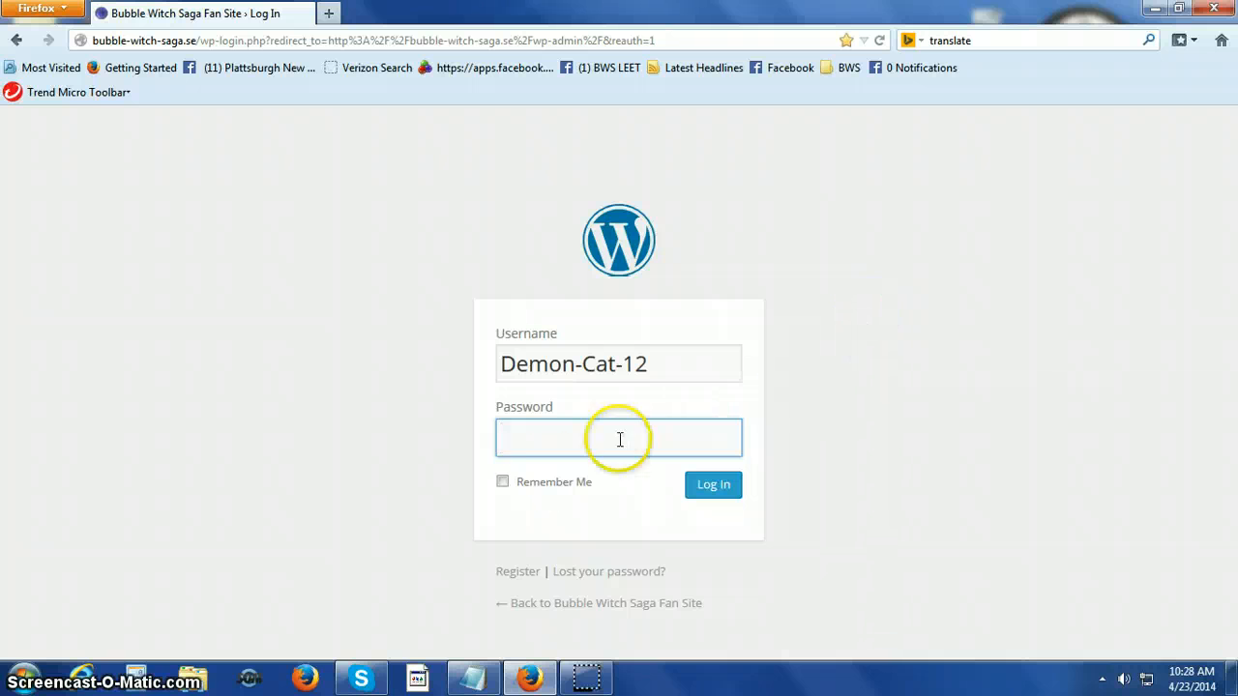
Turn on Remember Me and log in to the Bubble Witch Saga Fan Site administration.
left_click(503, 483)
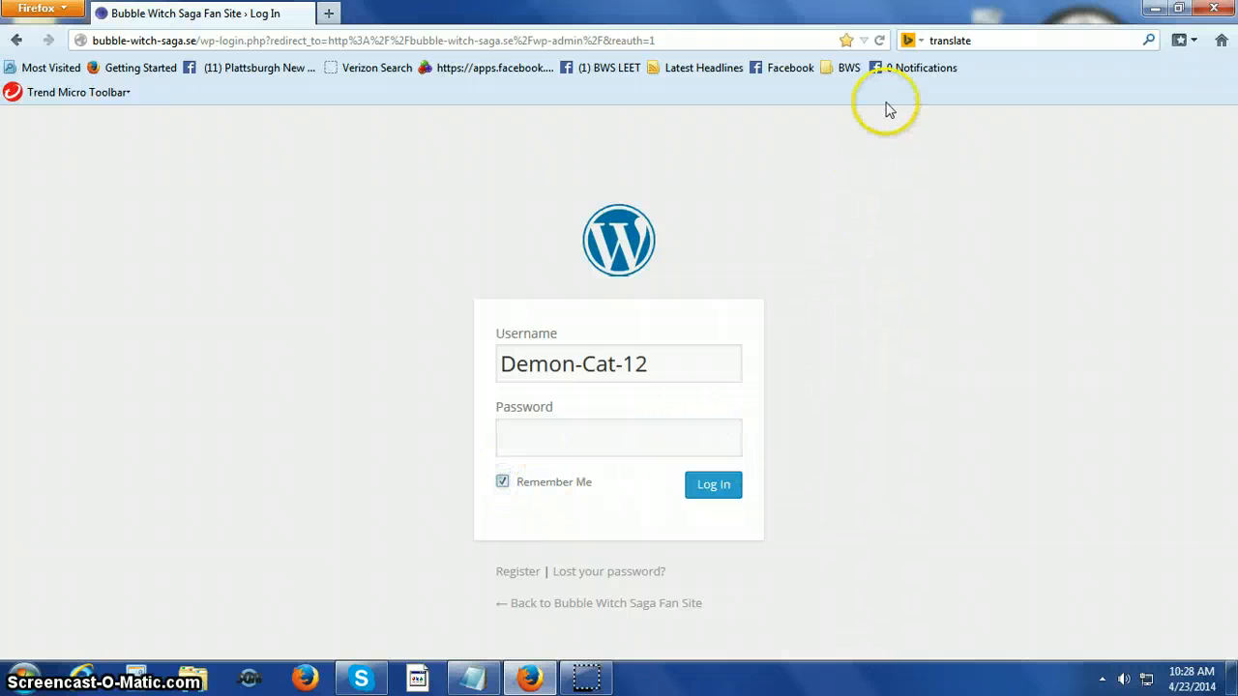
left_click(879, 43)
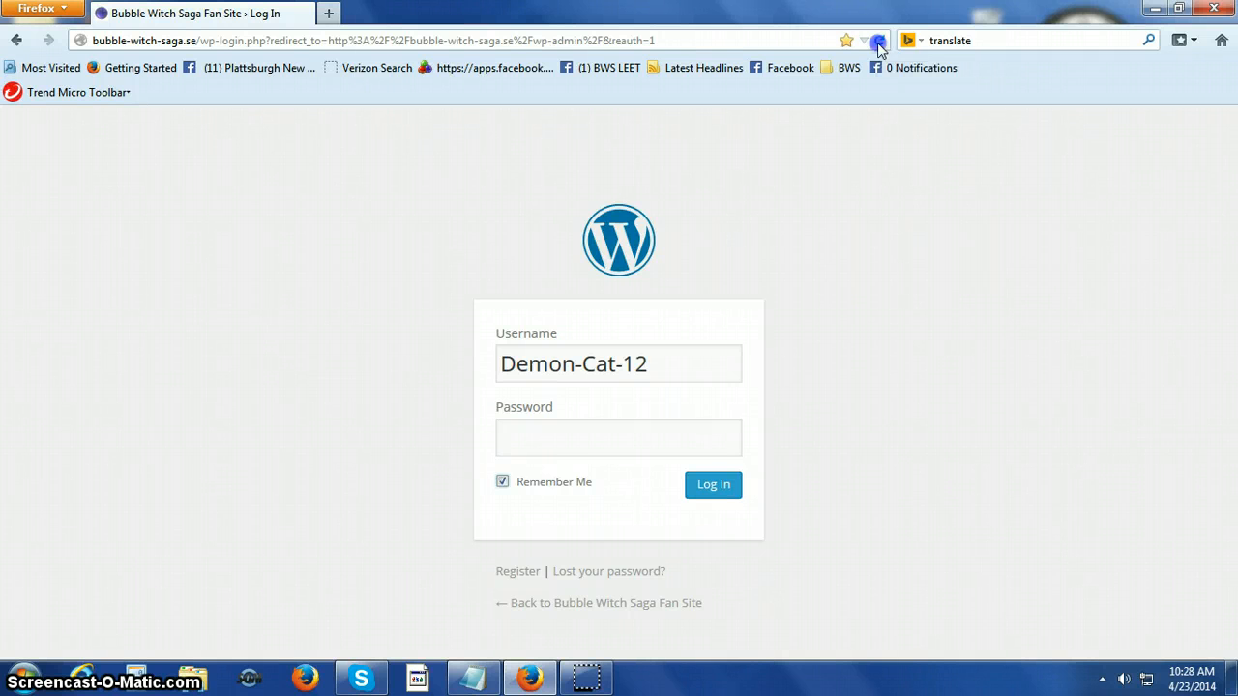
left_click(716, 489)
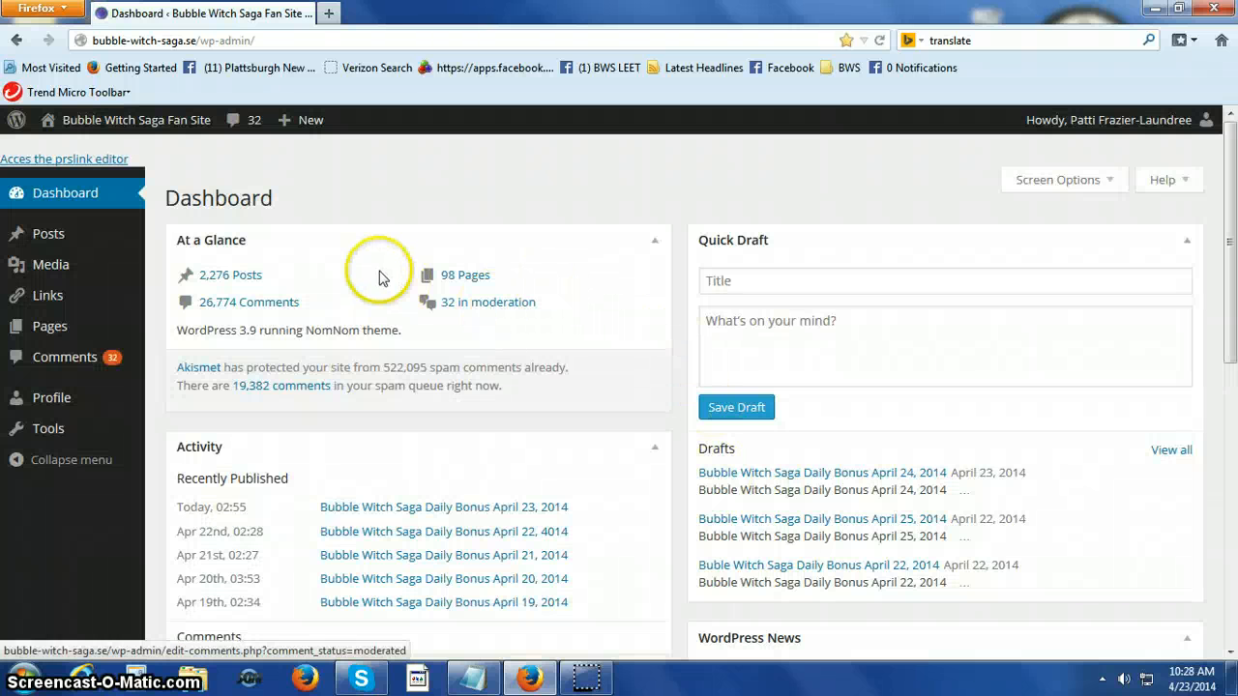
Open the published "Bubble Witch Saga Daily Bonus April 23, 2014" post from the list of all posts and look through its content.
mouse_move(140, 291)
mouse_move(135, 243)
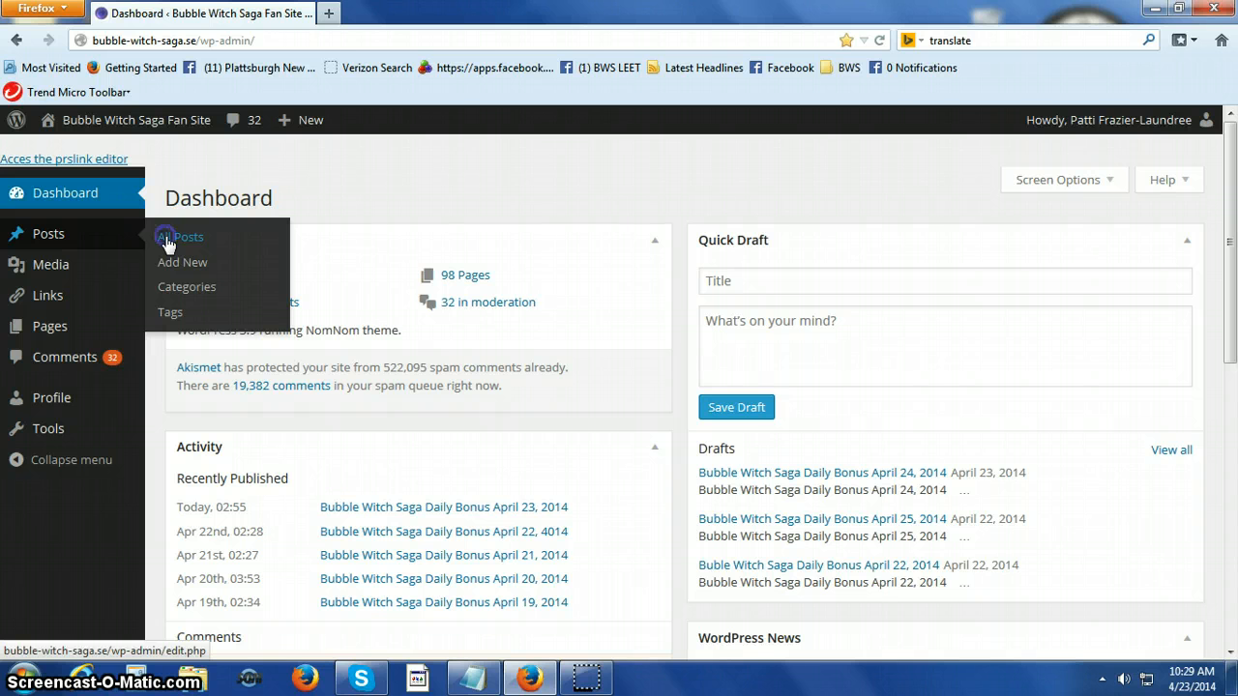
left_click(167, 240)
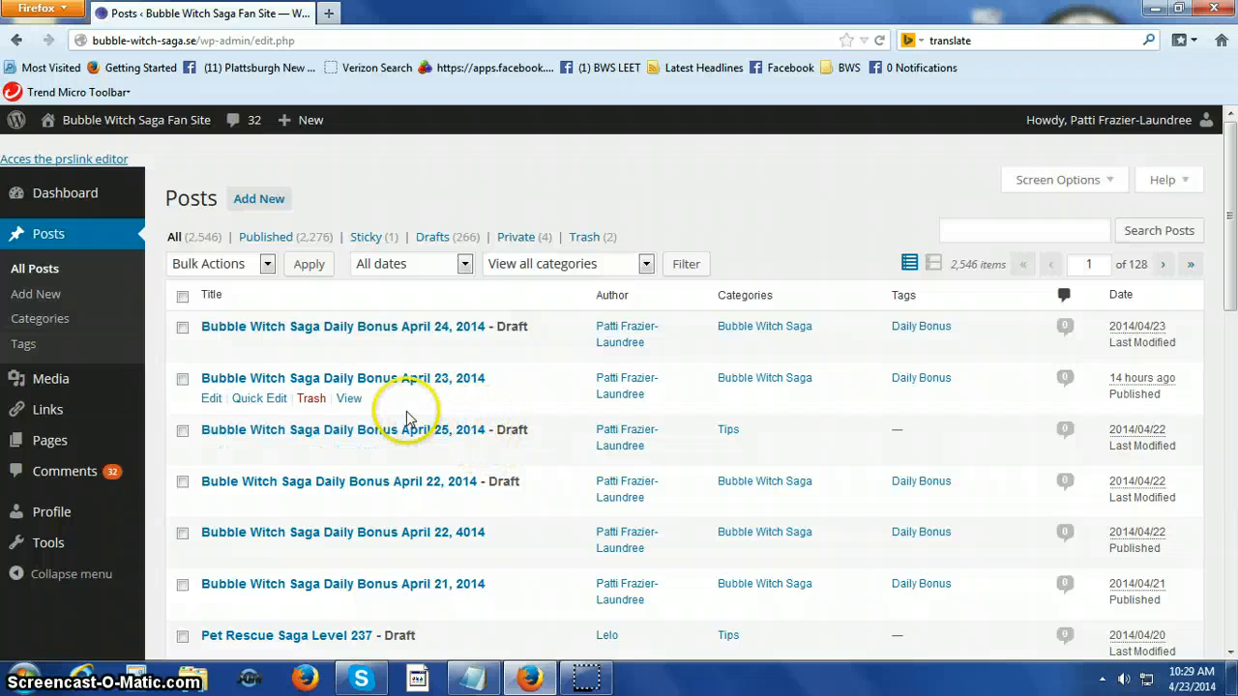
left_click(183, 383)
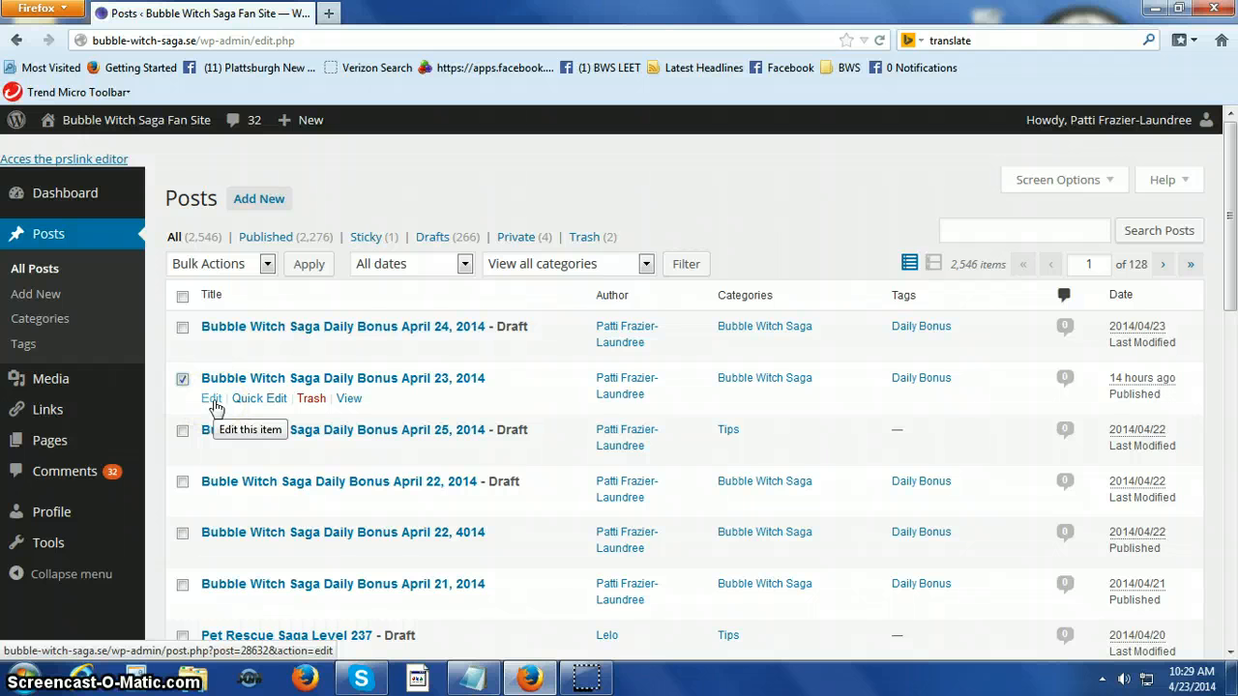
left_click(212, 400)
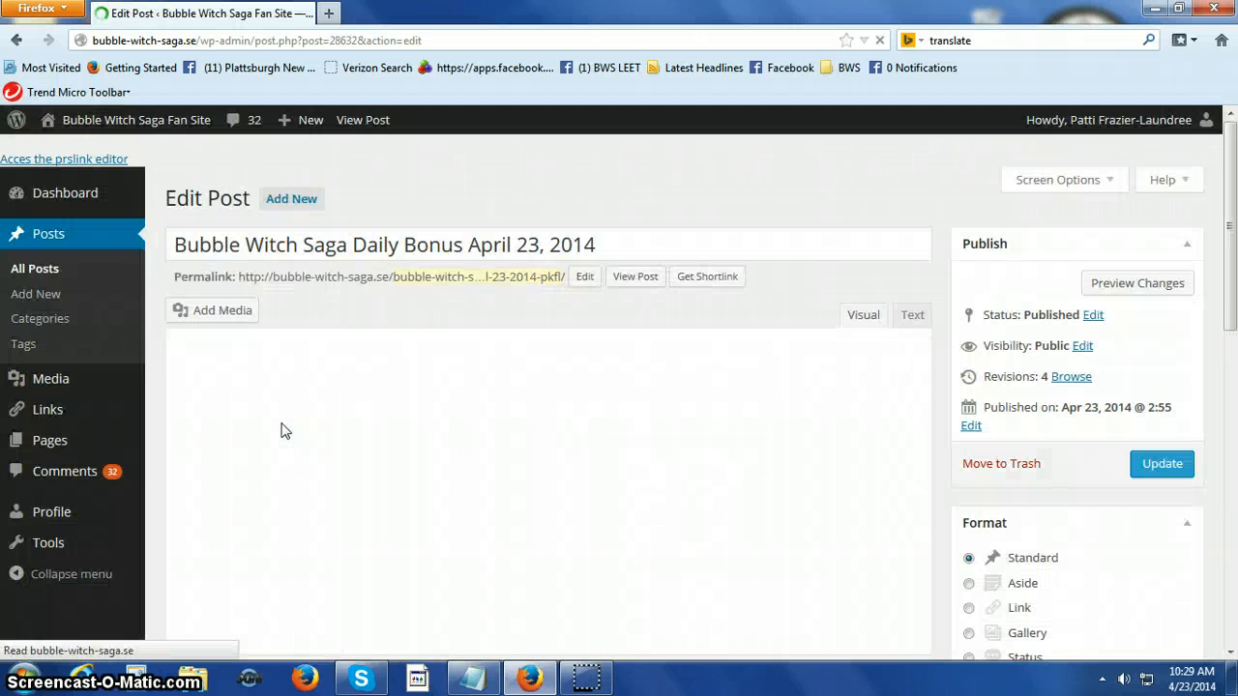
scroll(281, 427, "down", 4)
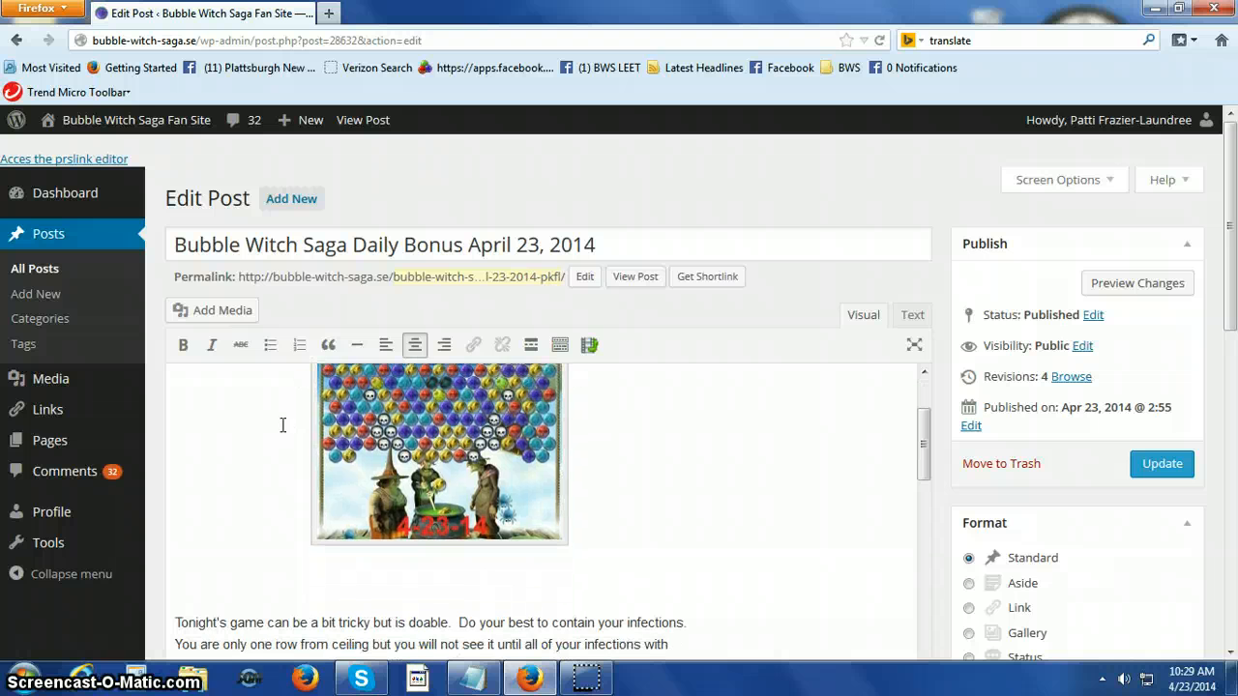
scroll(282, 426, "up", 4)
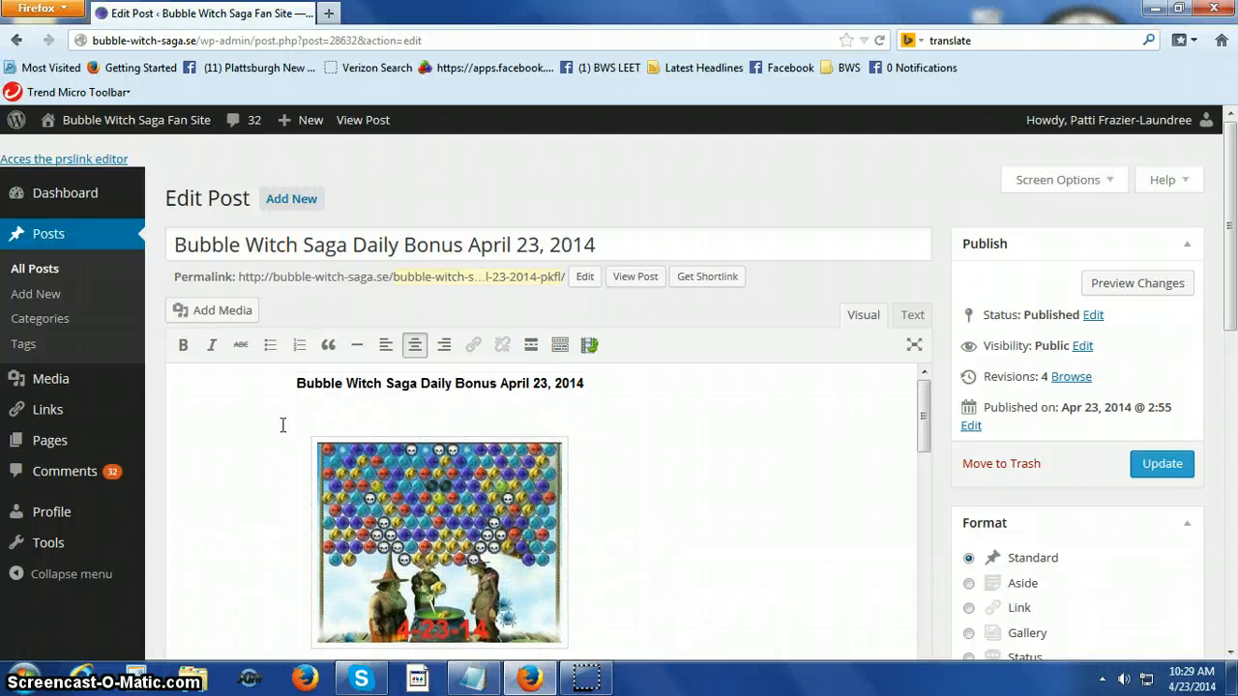
scroll(282, 425, "down", 2)
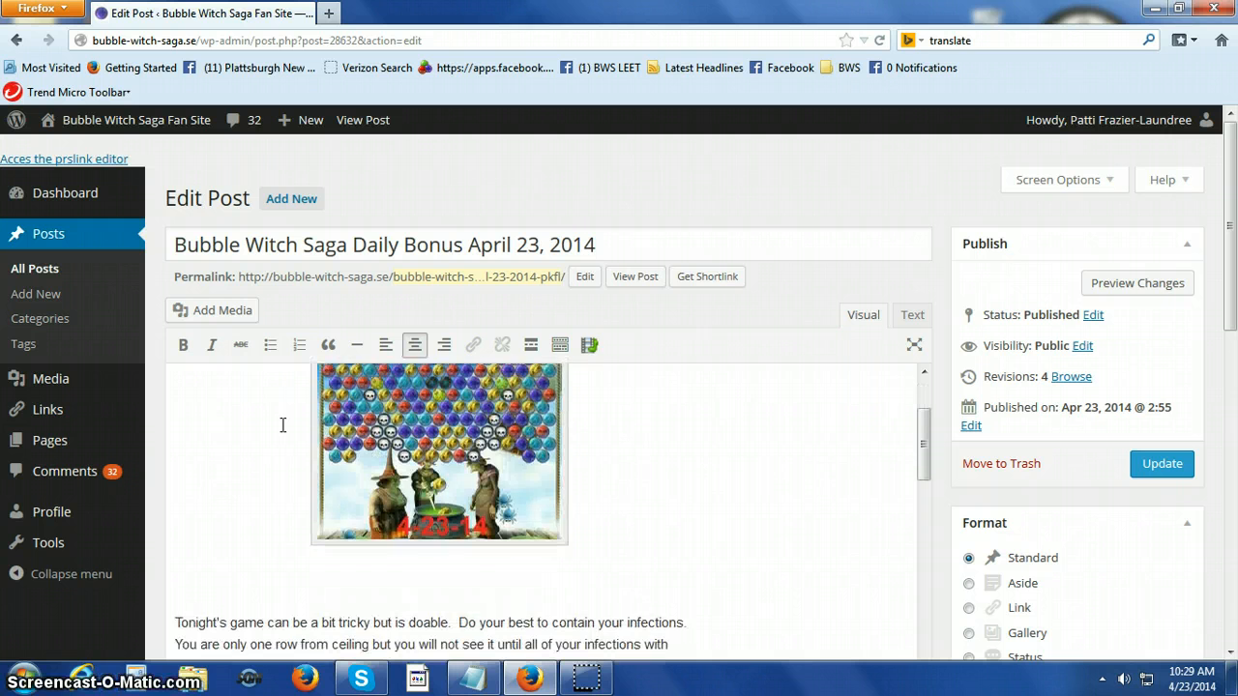
scroll(283, 425, "up", 2)
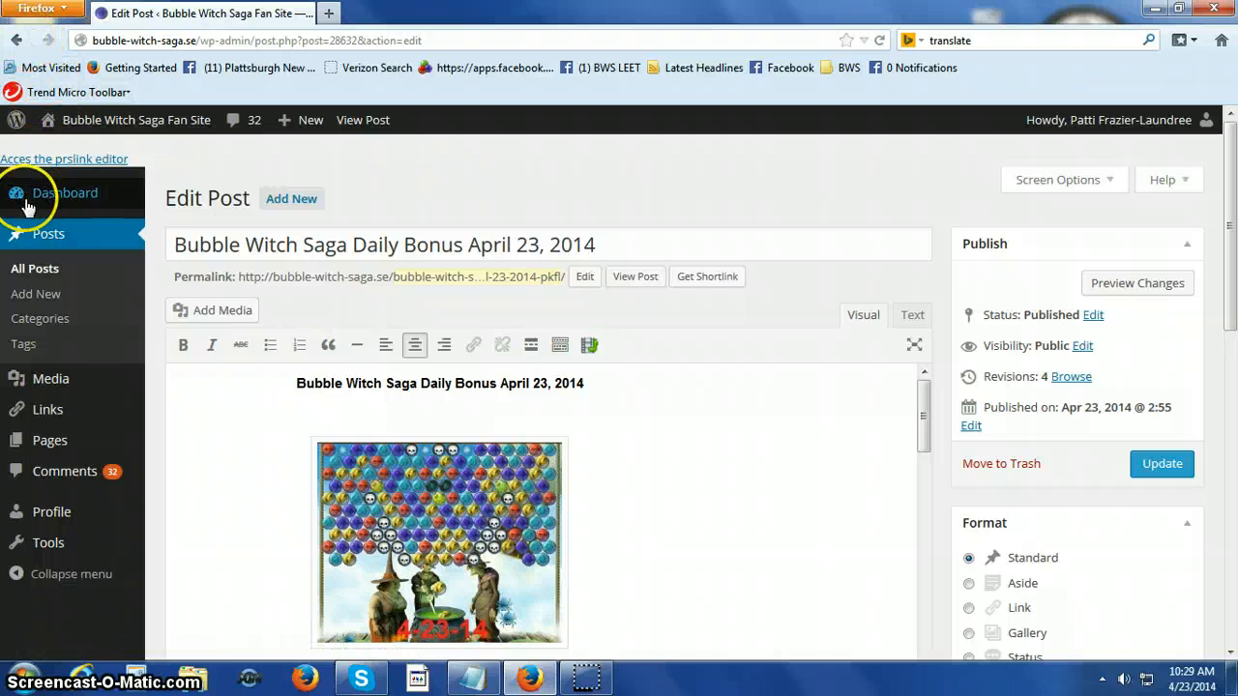
Return to all posts, open the draft "Bubble Witch Saga Daily Bonus April 24, 2014" for editing and review its content.
left_click(66, 271)
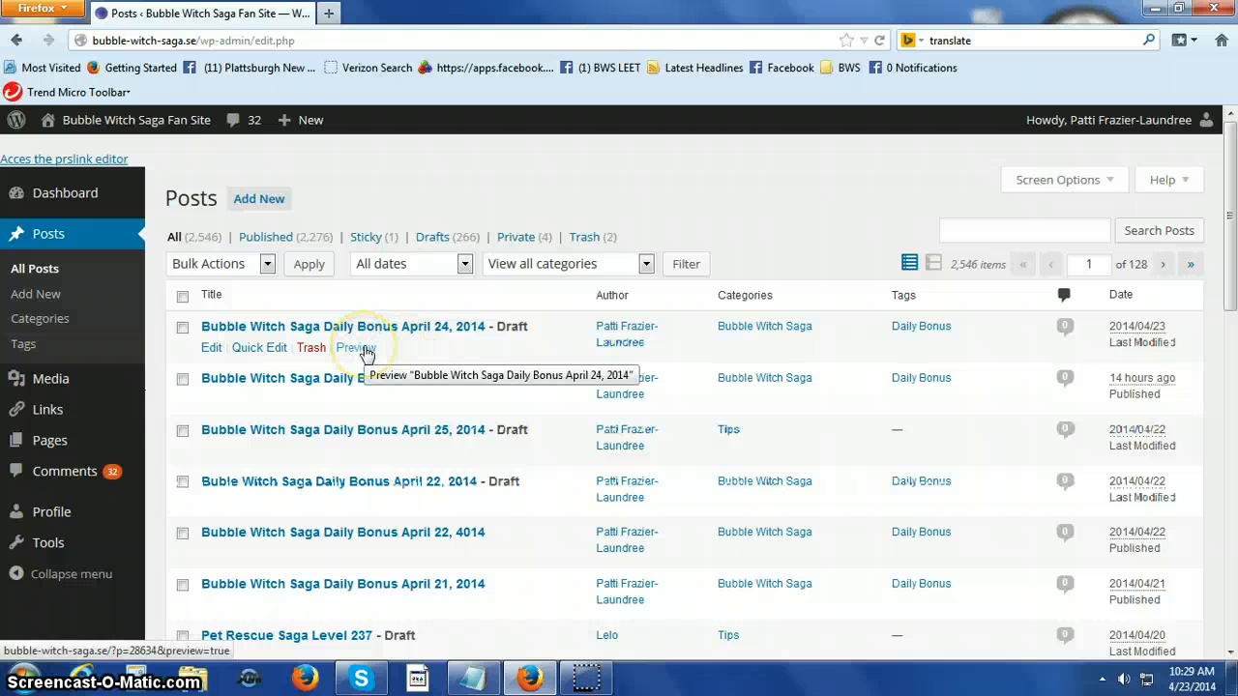
left_click(182, 326)
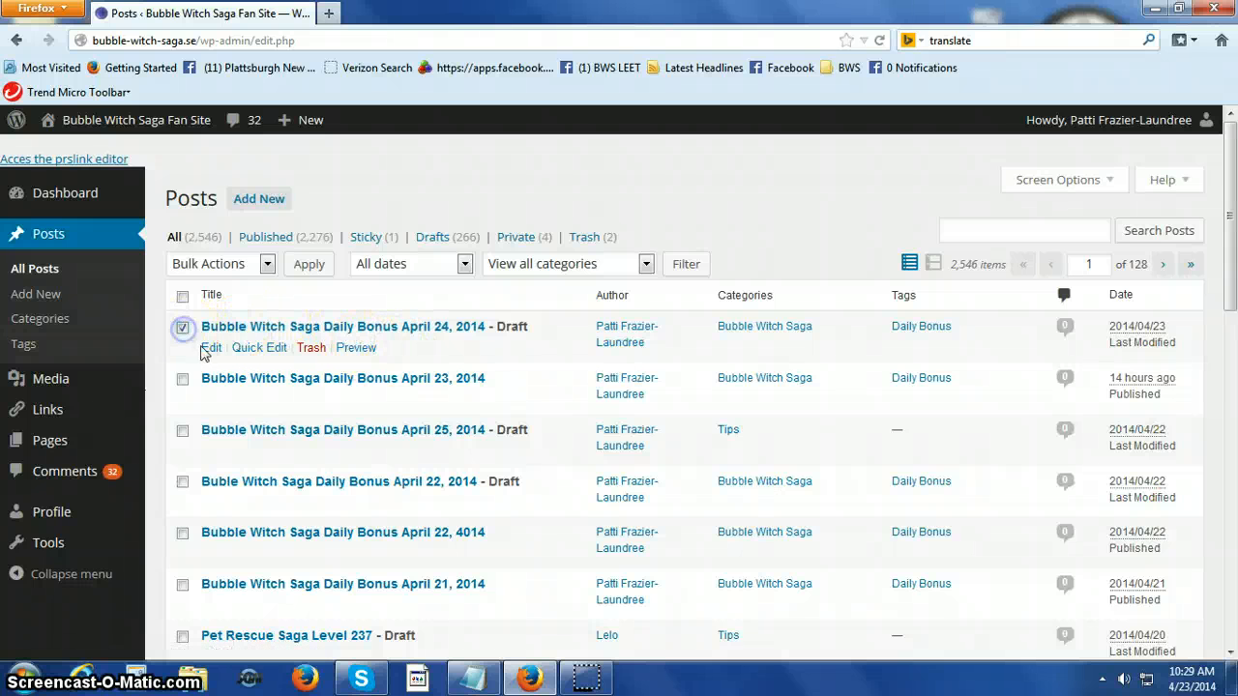
left_click(206, 350)
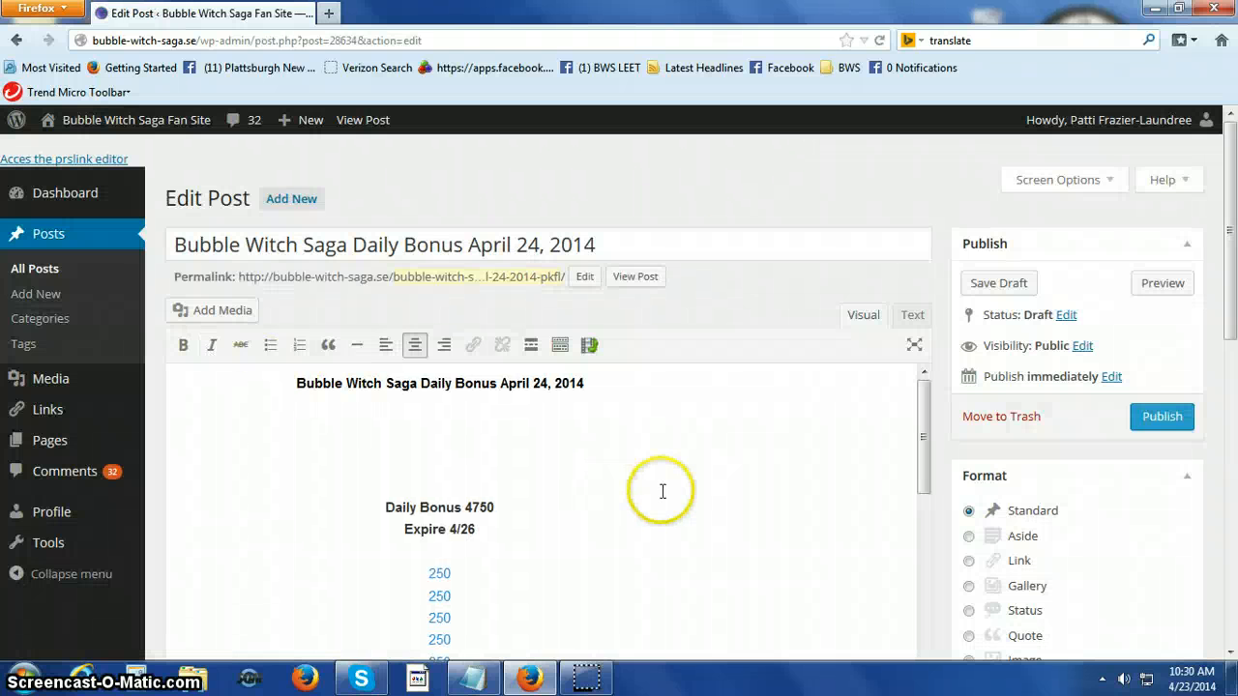
scroll(612, 482, "down", 6)
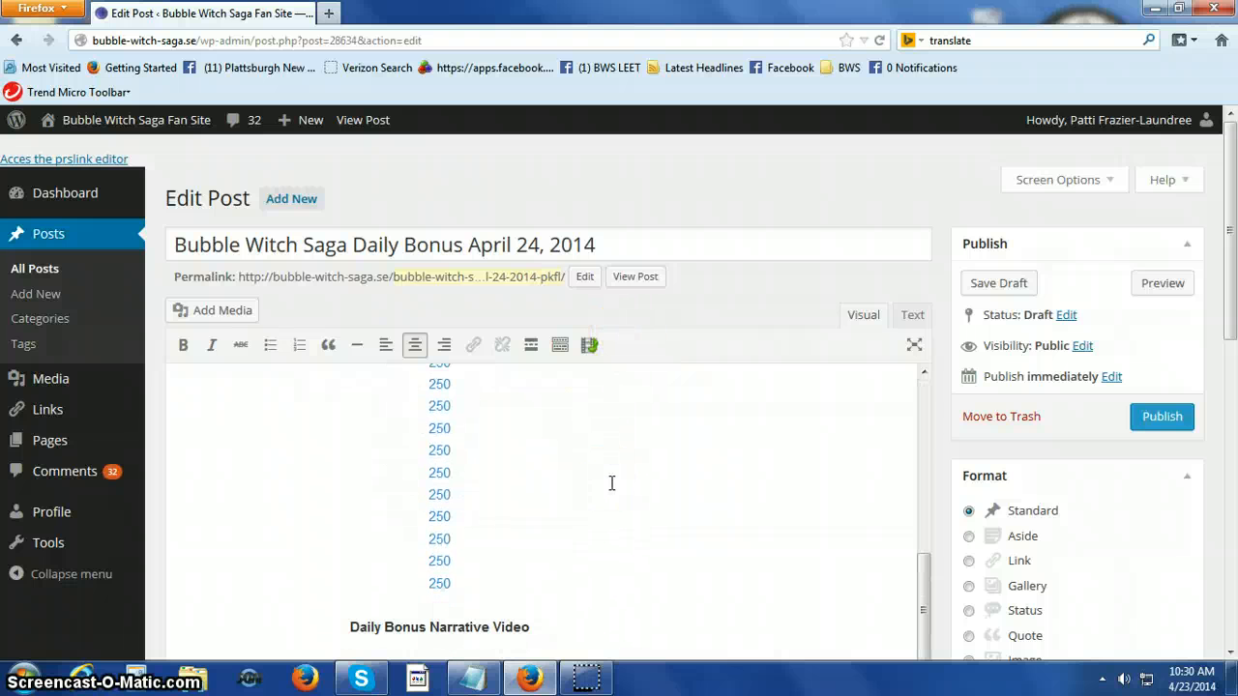
scroll(611, 482, "up", 6)
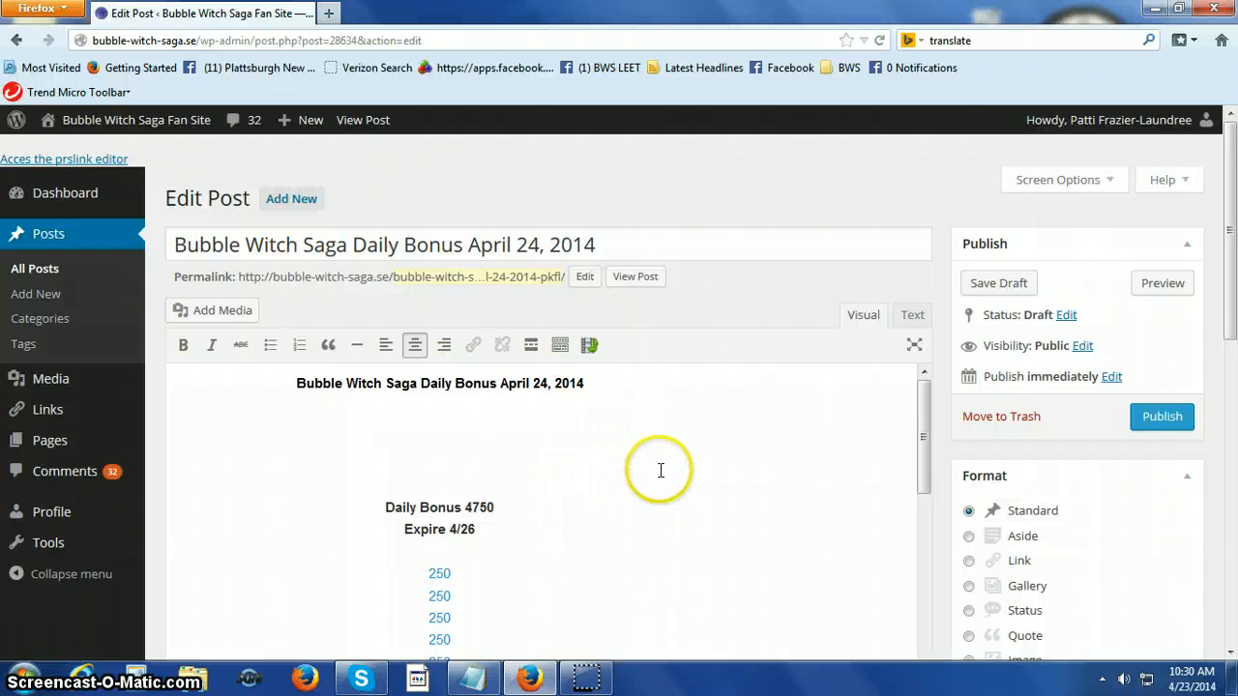
scroll(656, 479, "down", 7)
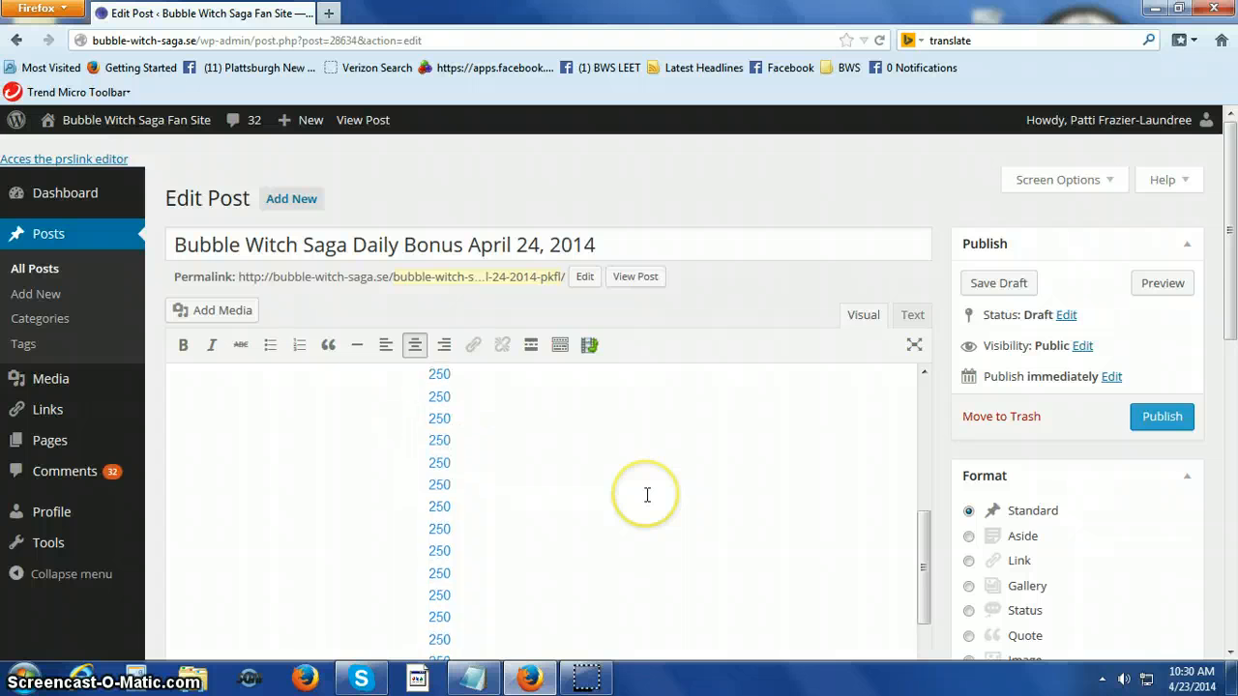
scroll(646, 495, "down", 2)
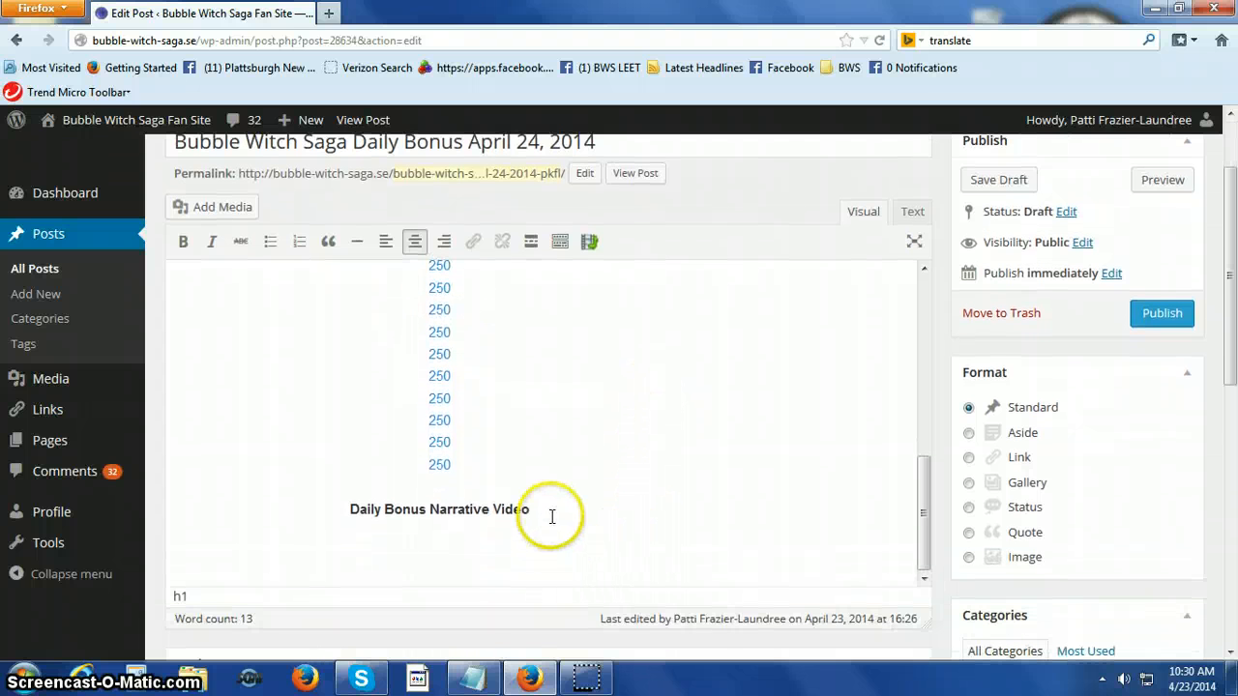
Add an empty line below the text "Daily Bonus Narrative Video" at the end of the April 24 draft.
left_click(548, 512)
key("Return")
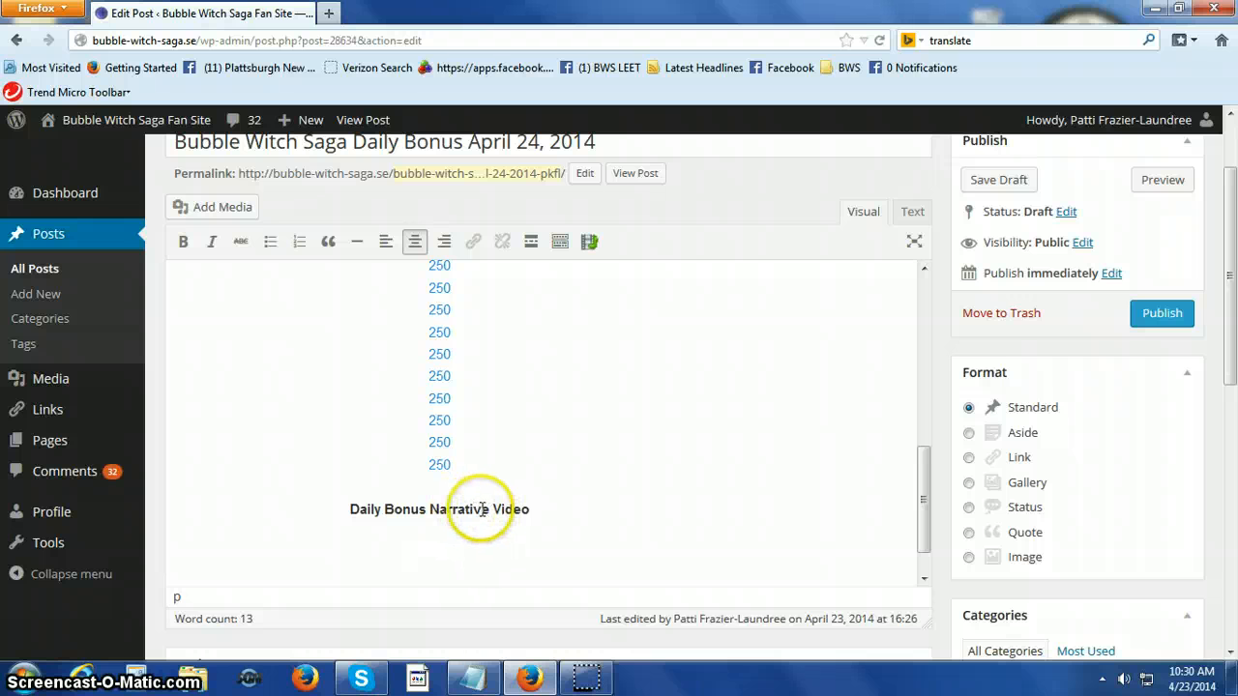
left_click_drag(489, 511, 429, 510)
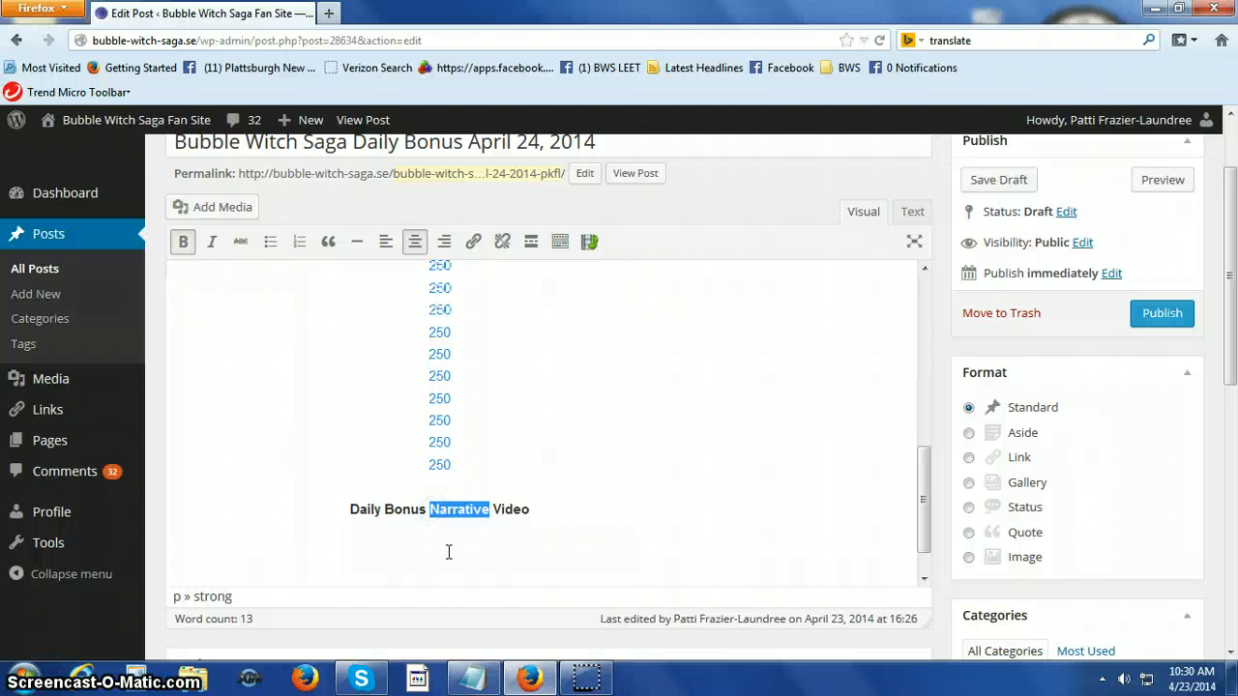
left_click(447, 552)
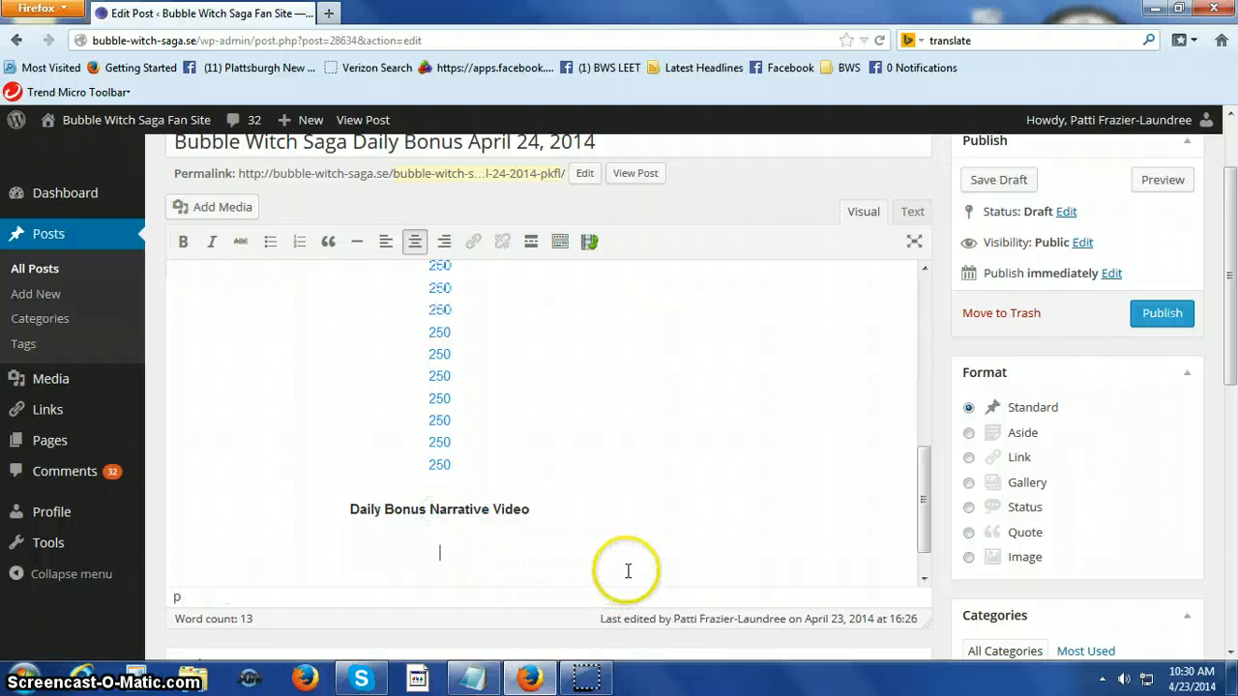
Stay on the April 24 post instead of leaving it and save it as a draft.
scroll(628, 571, "up", 10)
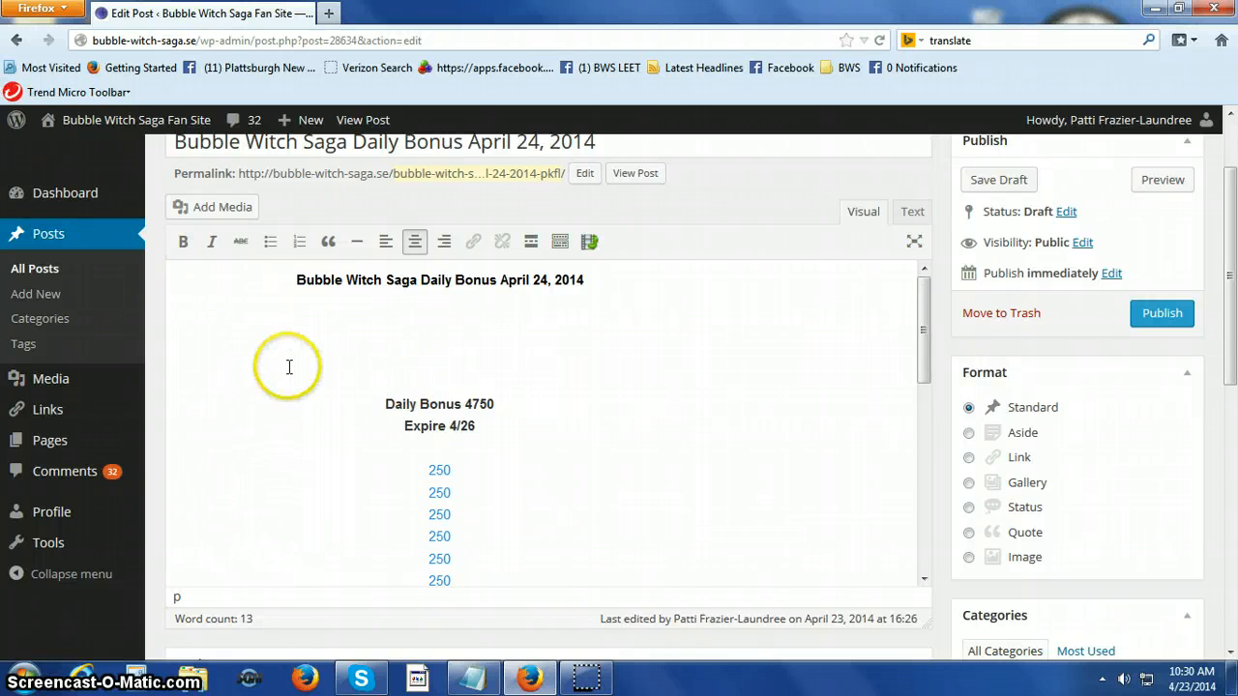
left_click(50, 274)
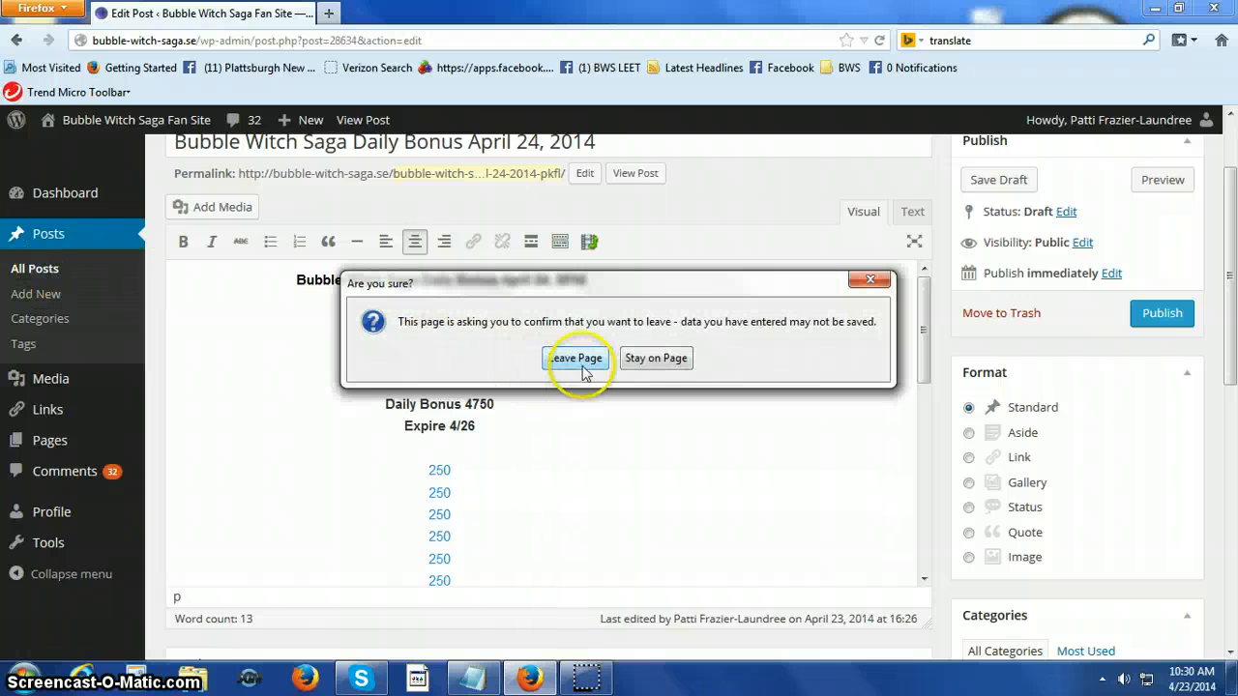
left_click(670, 360)
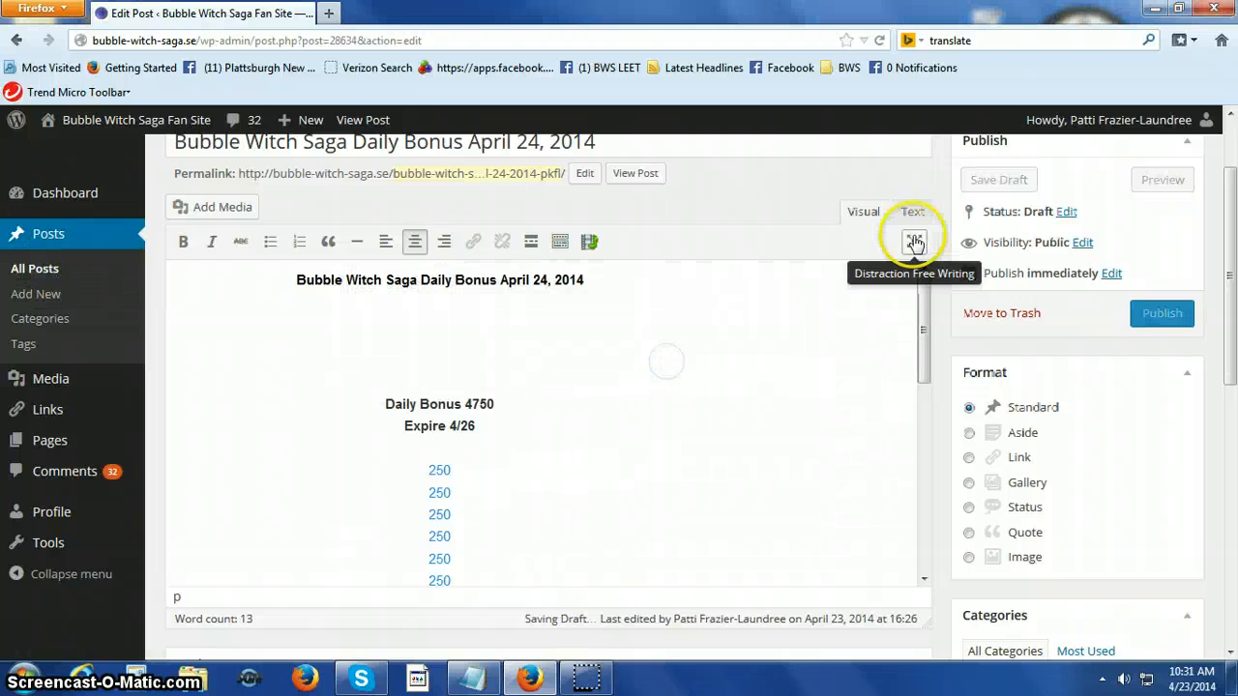
scroll(735, 452, "down", 5)
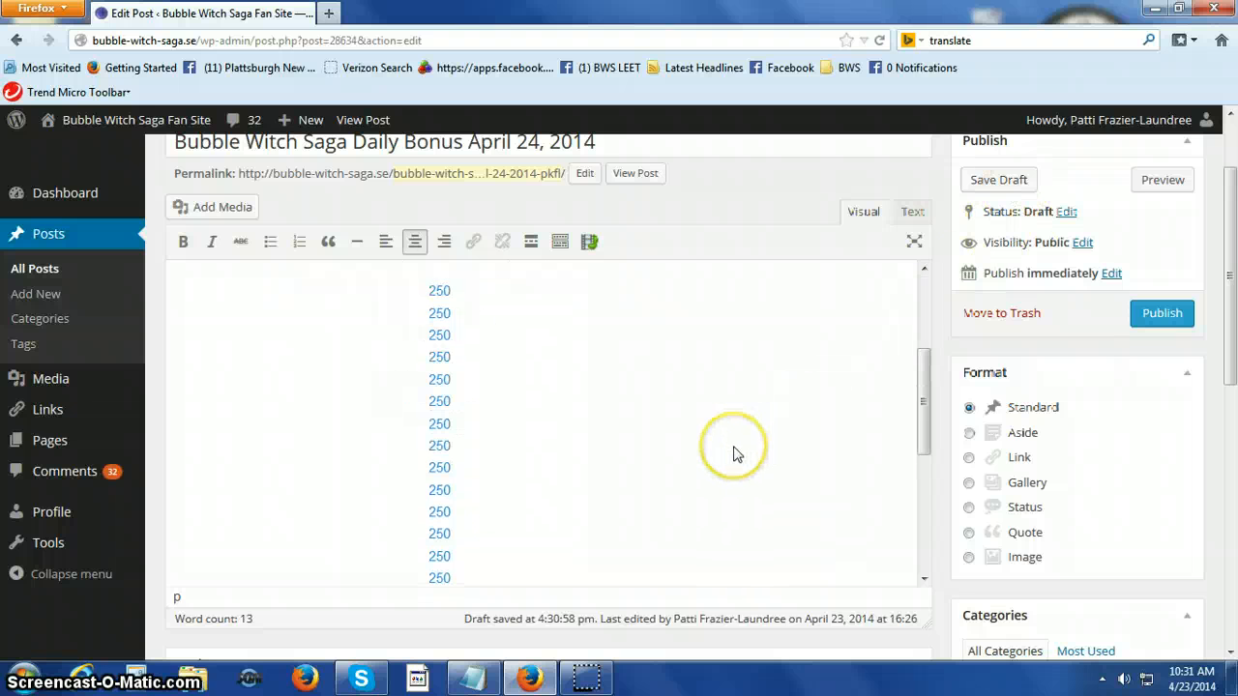
scroll(735, 454, "up", 5)
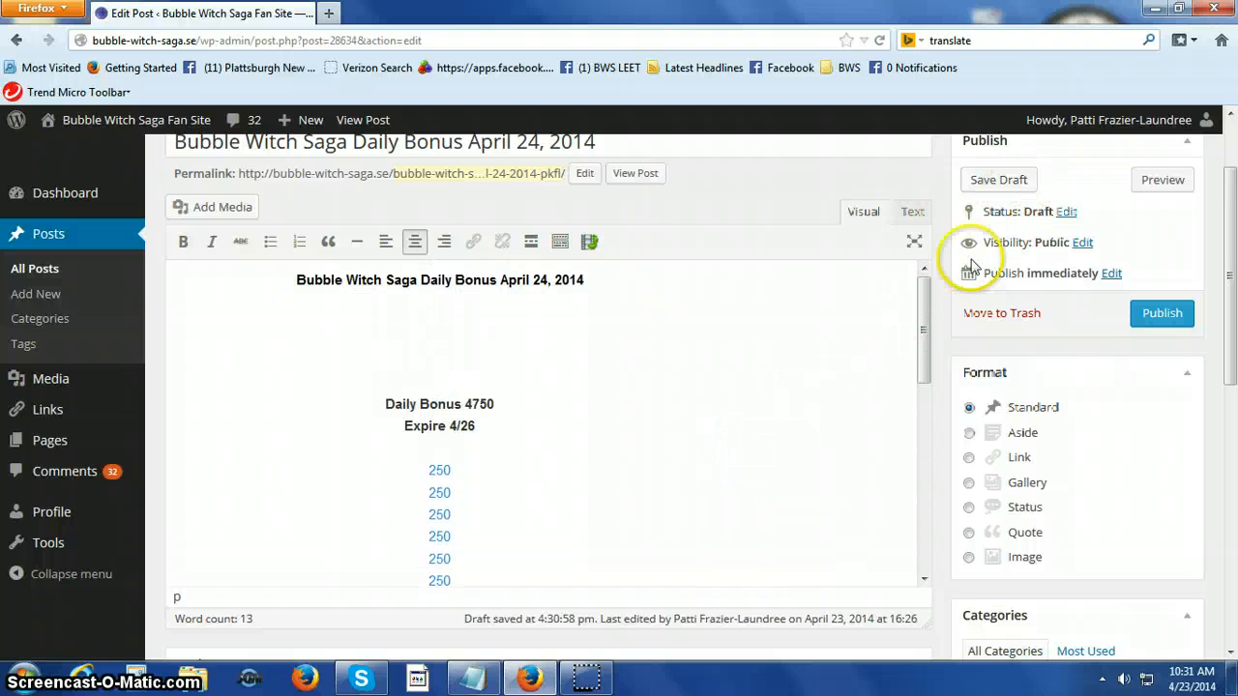
left_click(1003, 184)
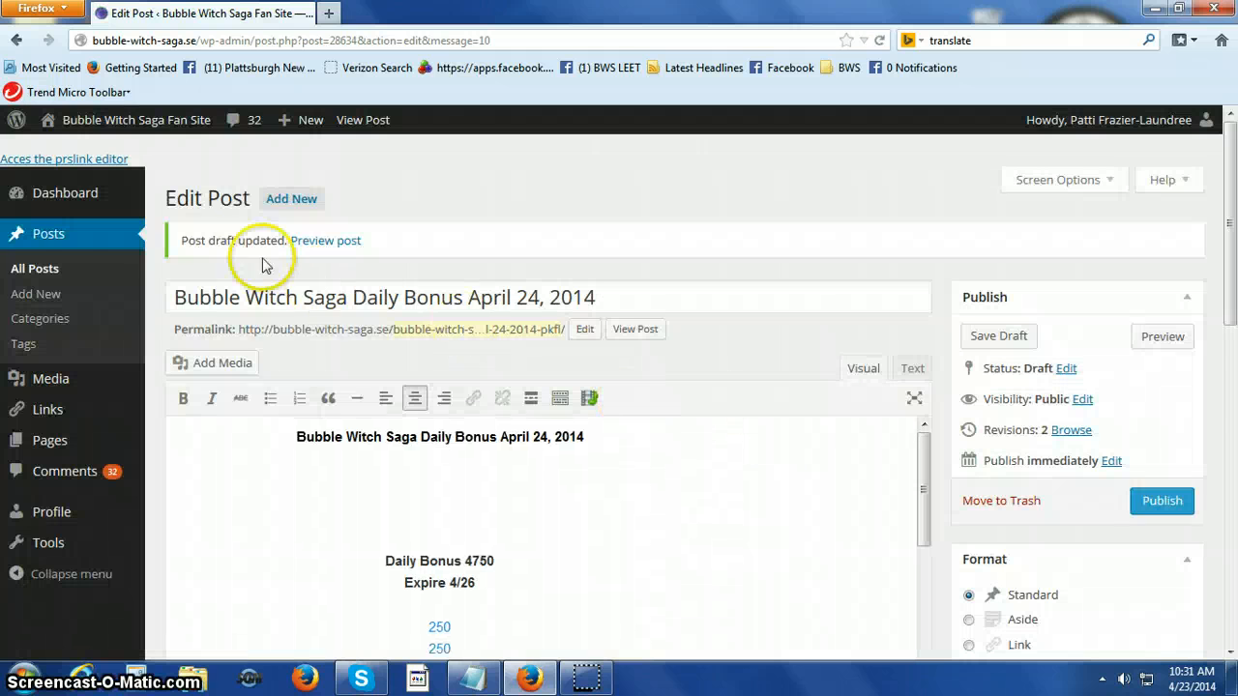
Return to the list of all posts and open the "Bubble Witch Saga Daily Bonus April 23, 2014" post for editing.
left_click(42, 277)
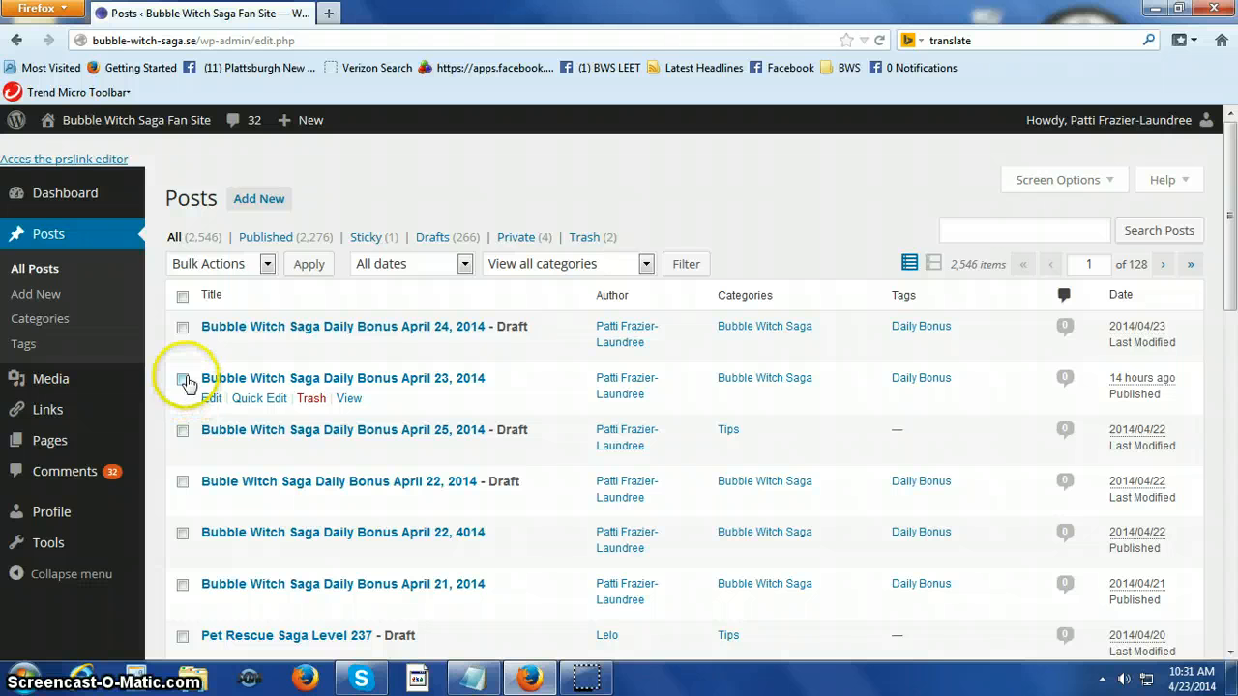
left_click(182, 379)
left_click(210, 398)
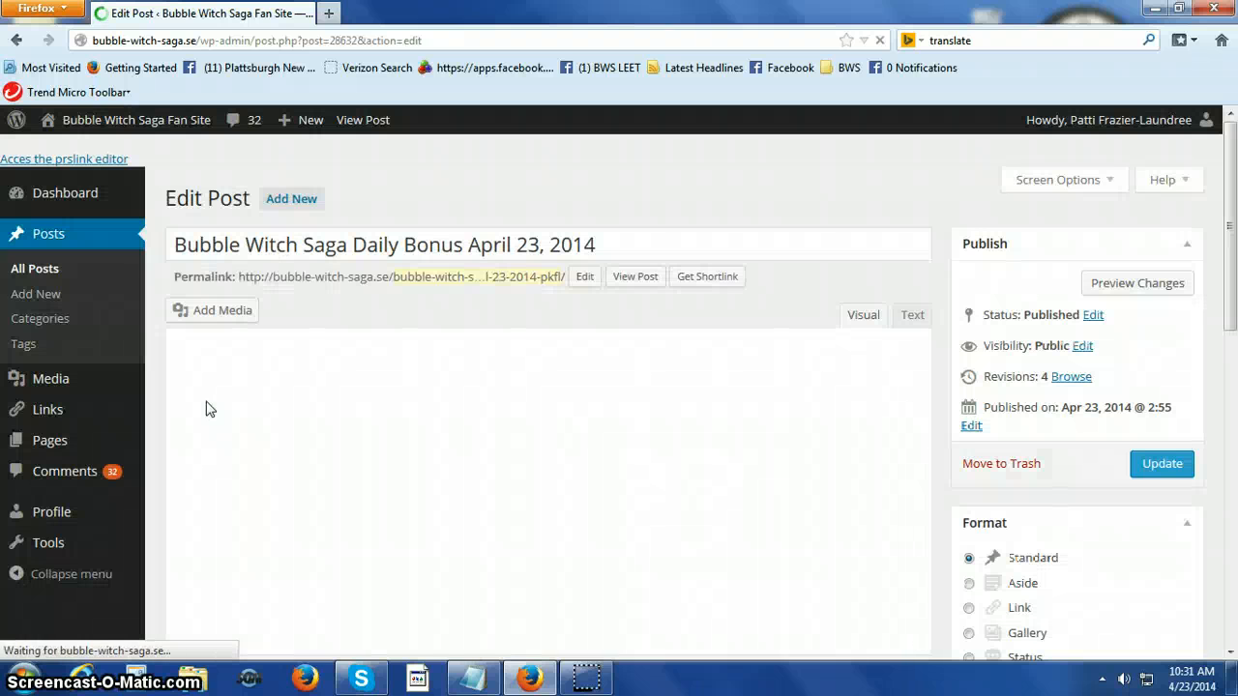
left_click(219, 403)
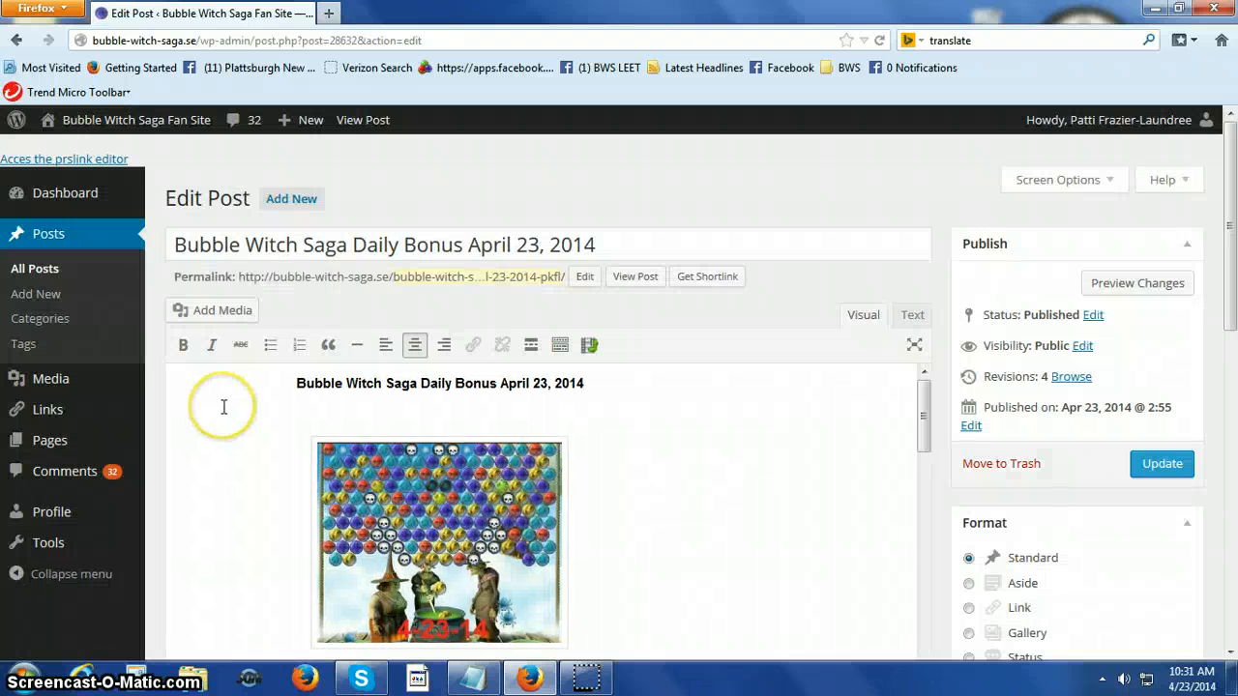
Cut the whole "Tonight's game can be a bit tricky" paragraph from between the game picture and the Daily Bonus heading.
scroll(223, 416, "down", 5)
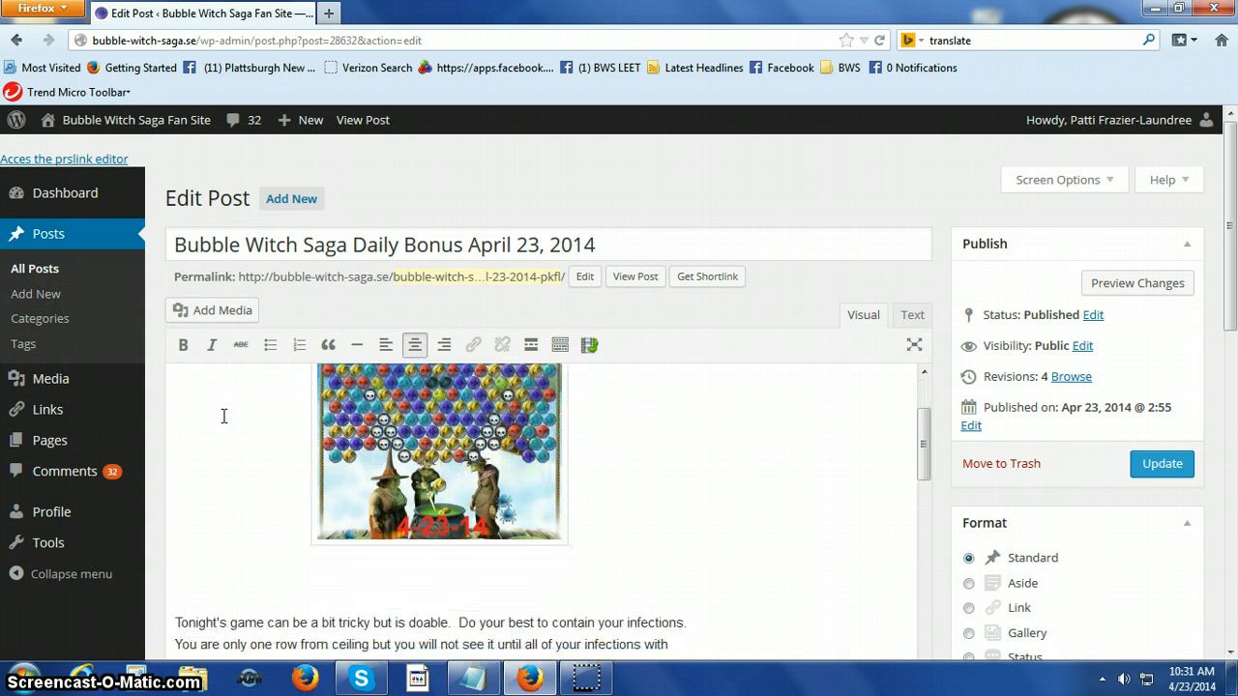
scroll(232, 445, "down", 2)
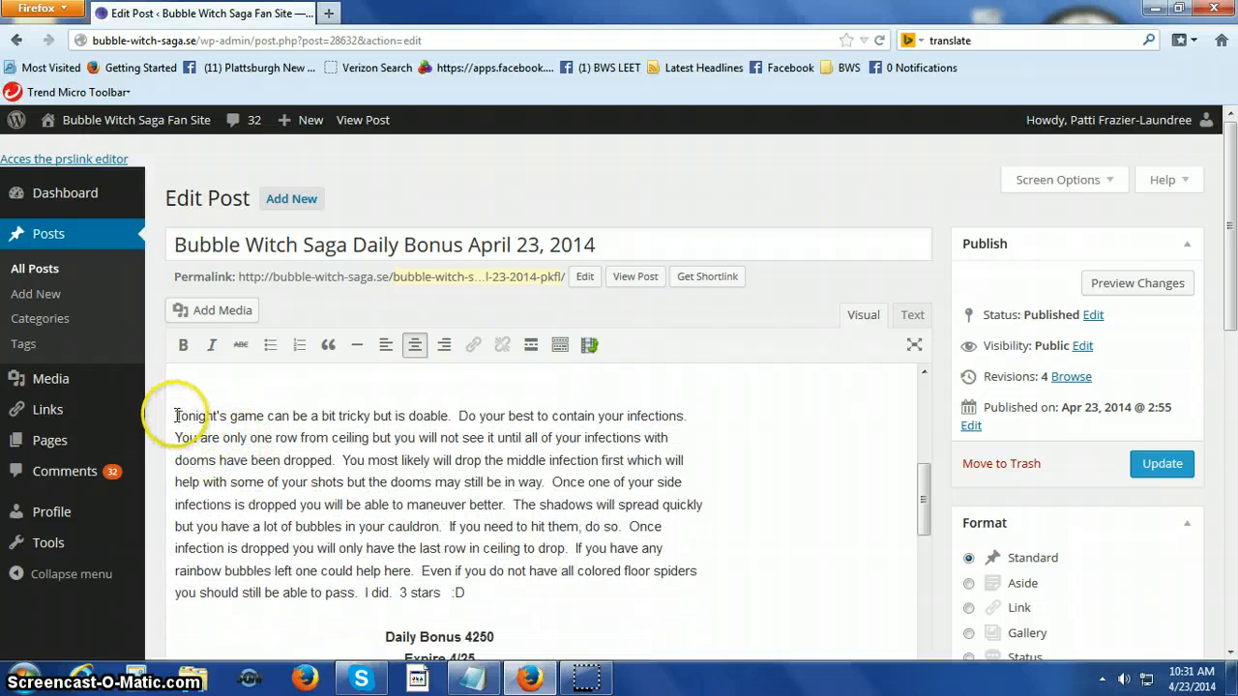
left_click_drag(175, 416, 319, 593)
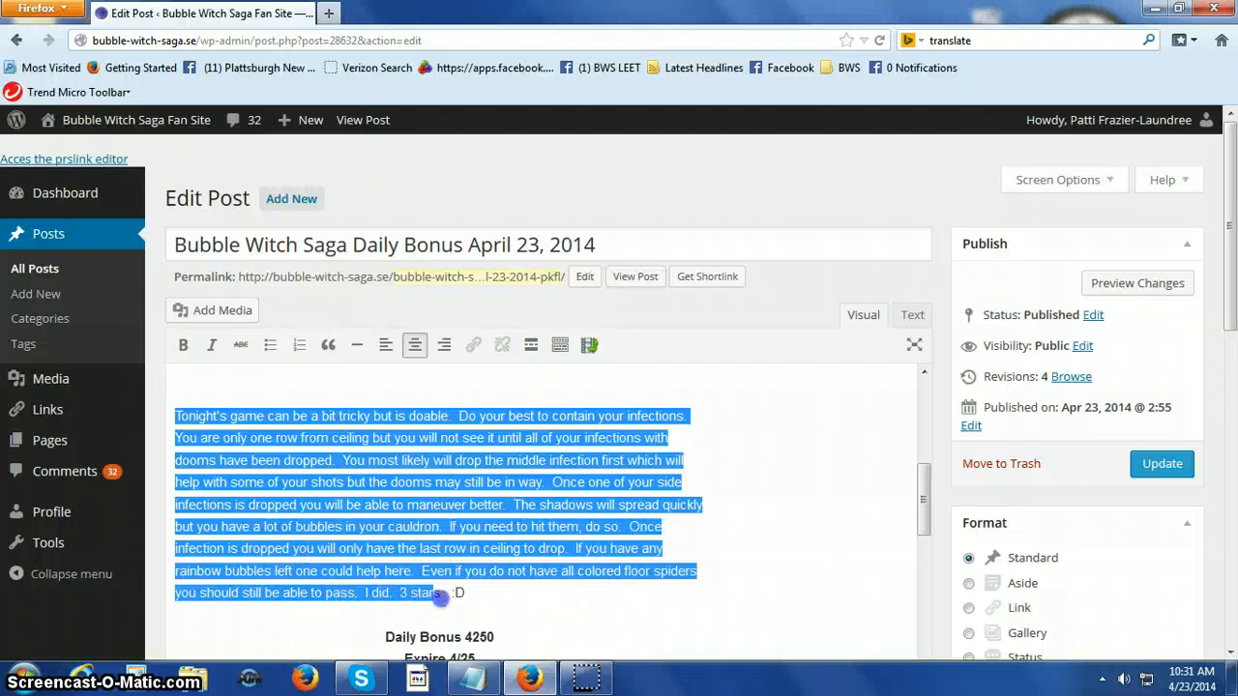
left_click_drag(469, 597, 471, 597)
right_click(433, 247)
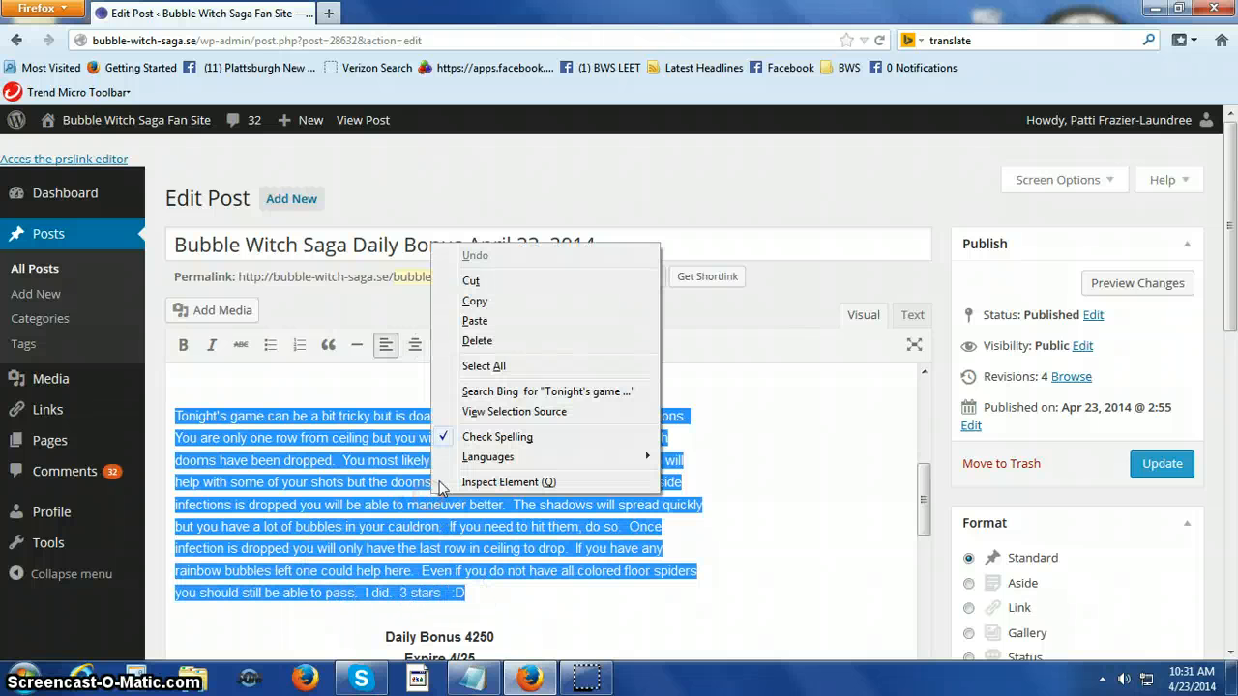
left_click(472, 281)
scroll(553, 569, "up", 2)
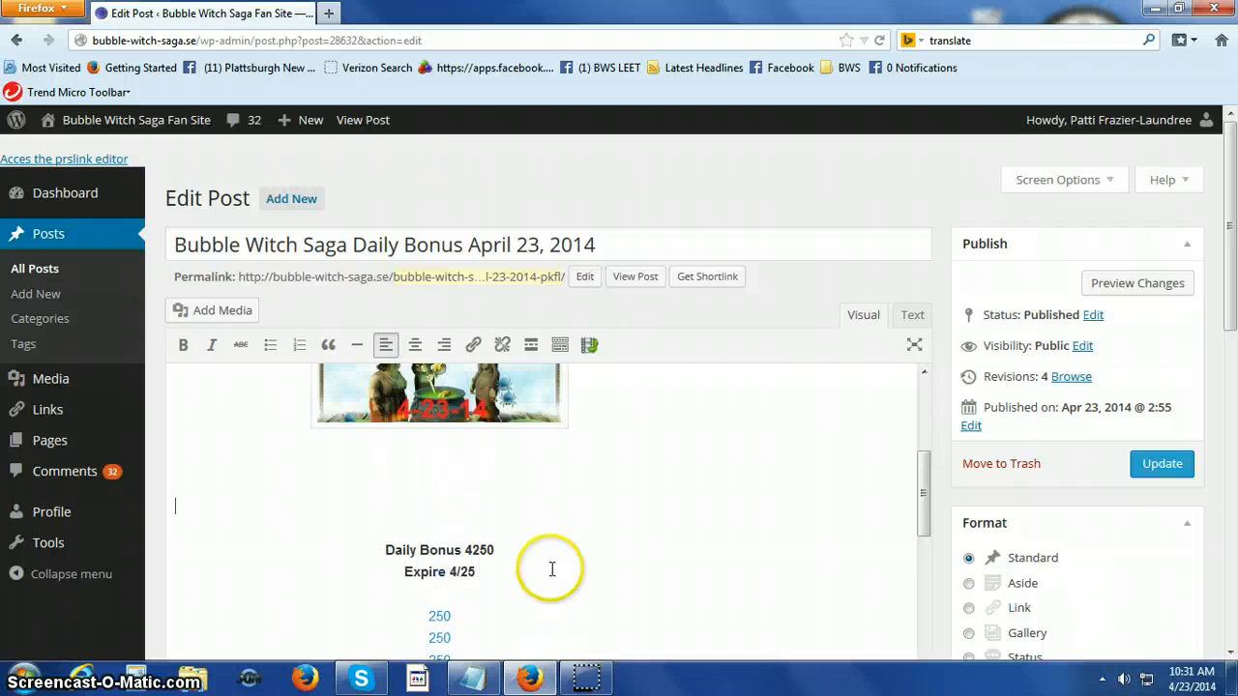
Remove the 4-23-14 game picture from below the bold title line at the start of the post.
scroll(552, 569, "up", 3)
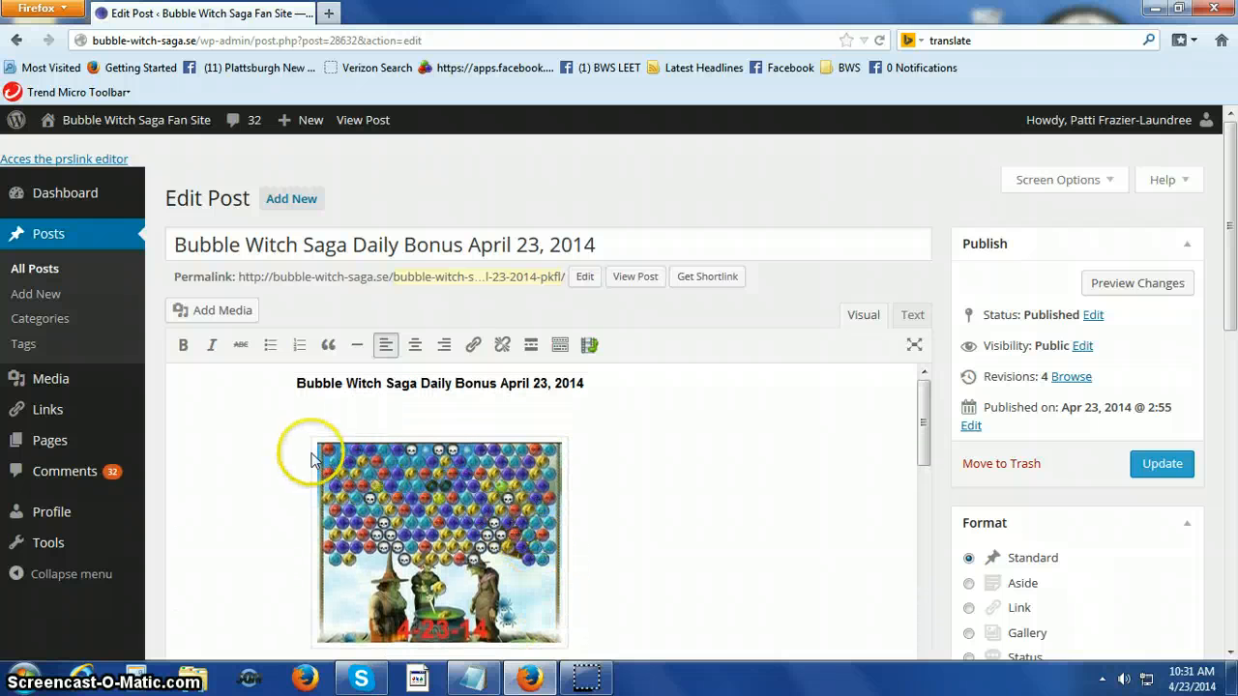
left_click(374, 471)
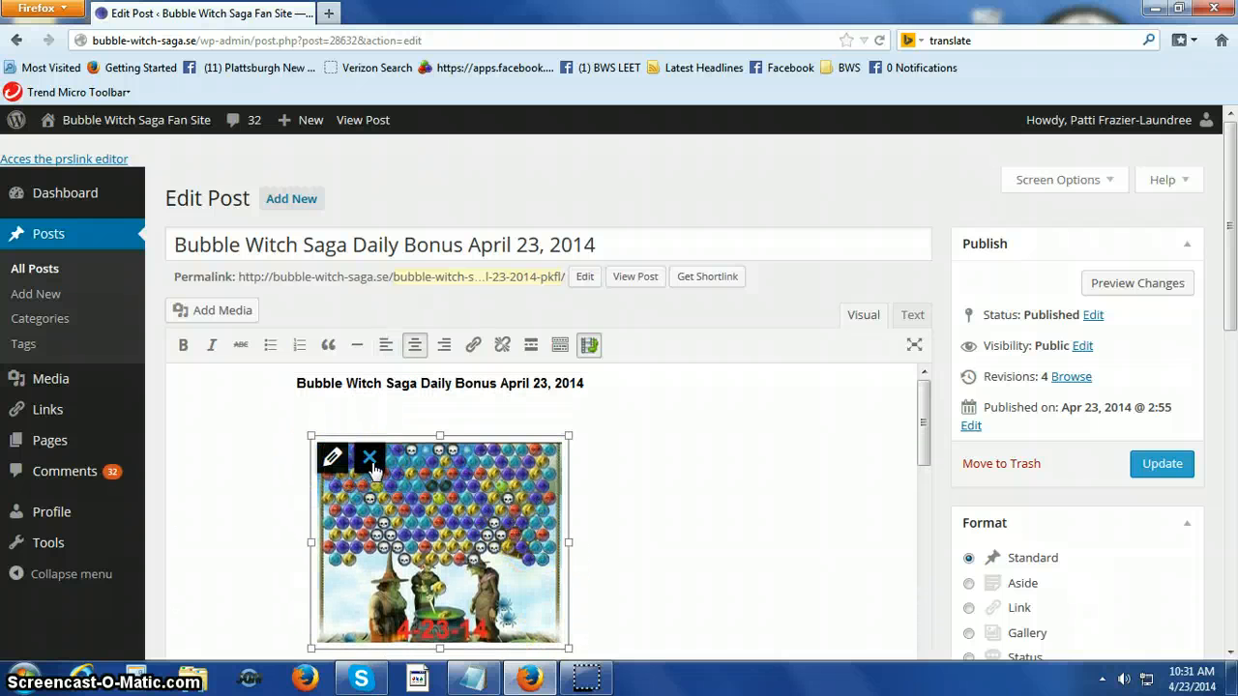
left_click(370, 459)
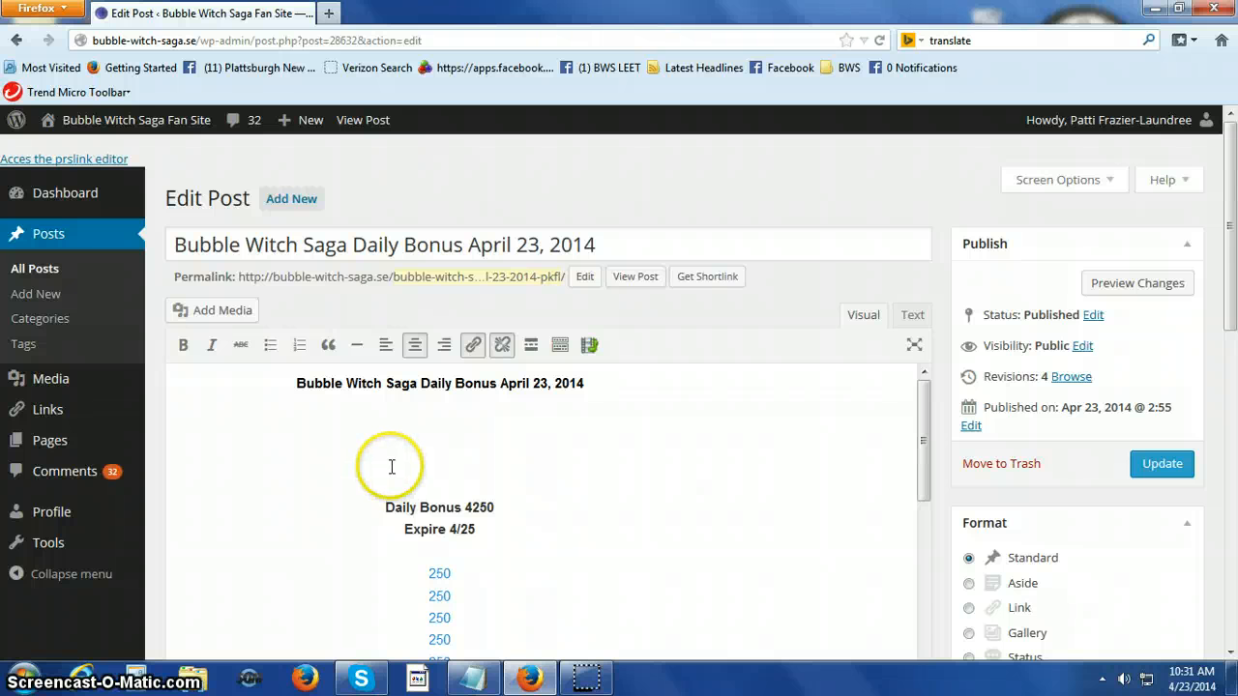
Upload the picture file daily 4-23-14.jpg from the Documents library for the empty line below the bold title.
left_click(392, 462)
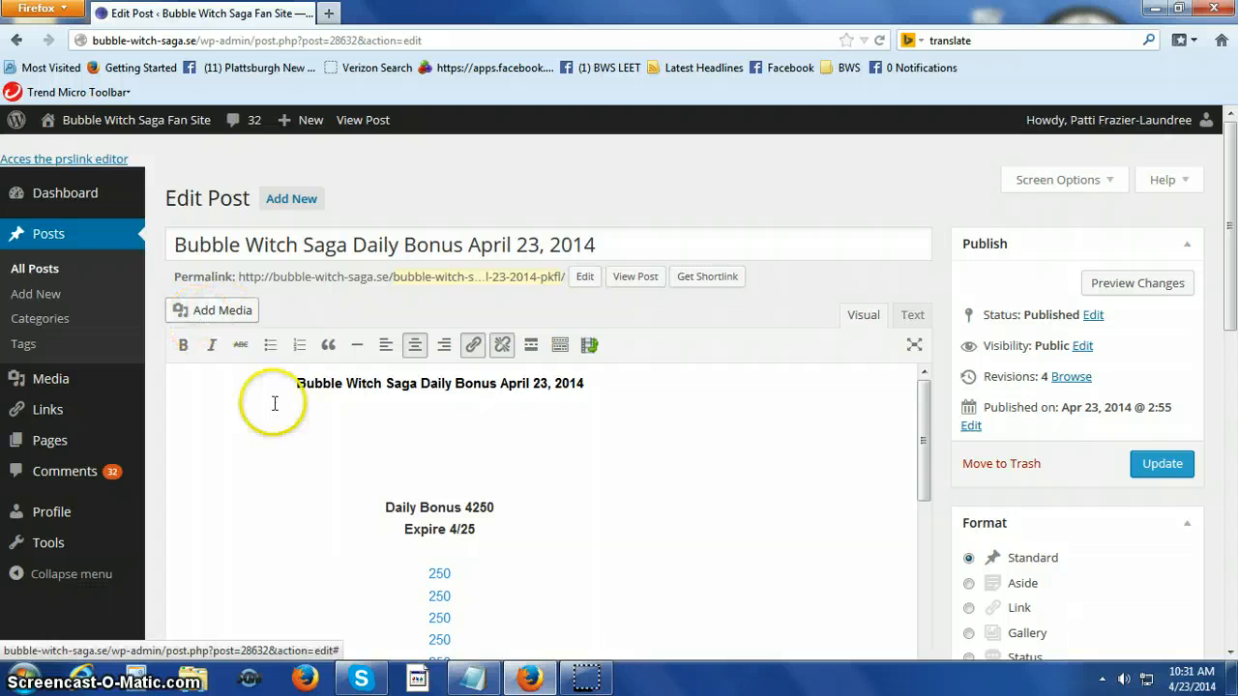
left_click(396, 437)
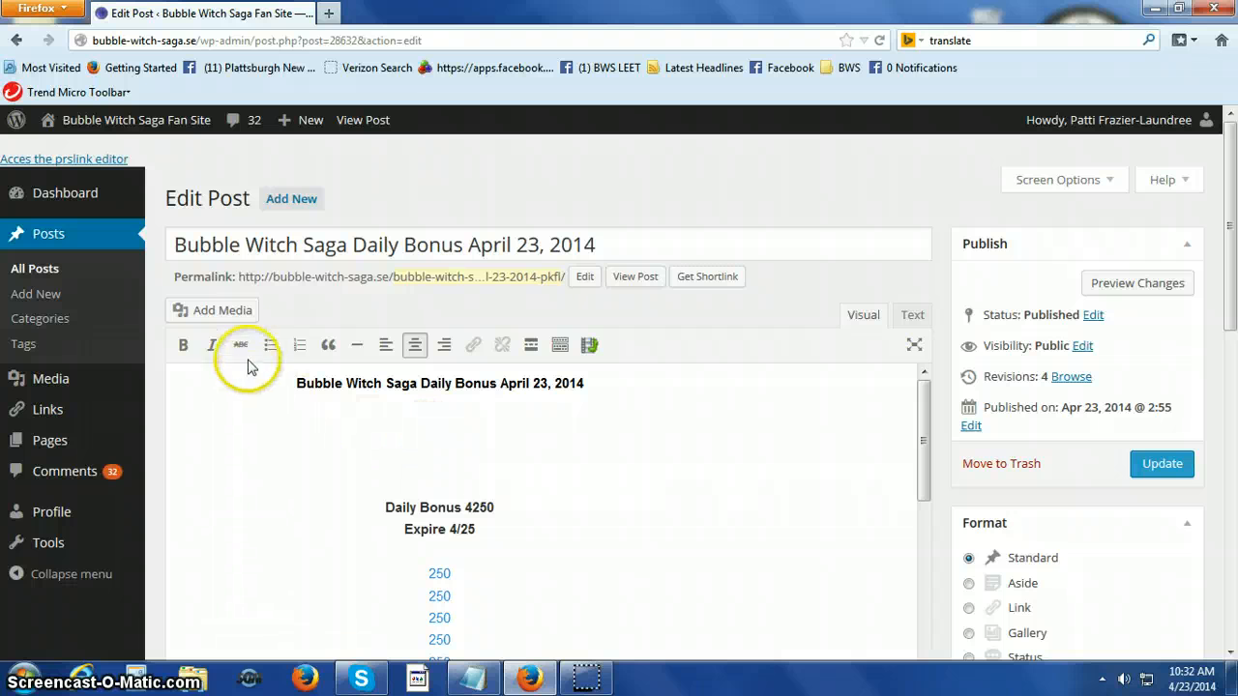
left_click(232, 323)
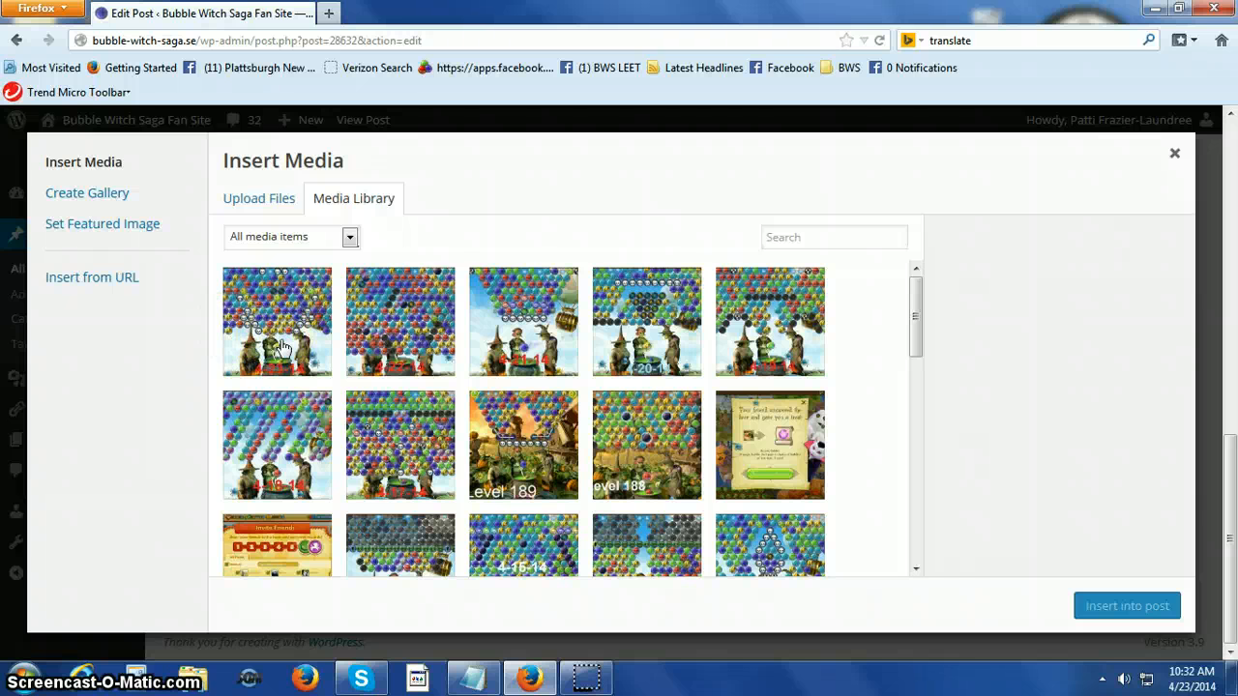
left_click(256, 205)
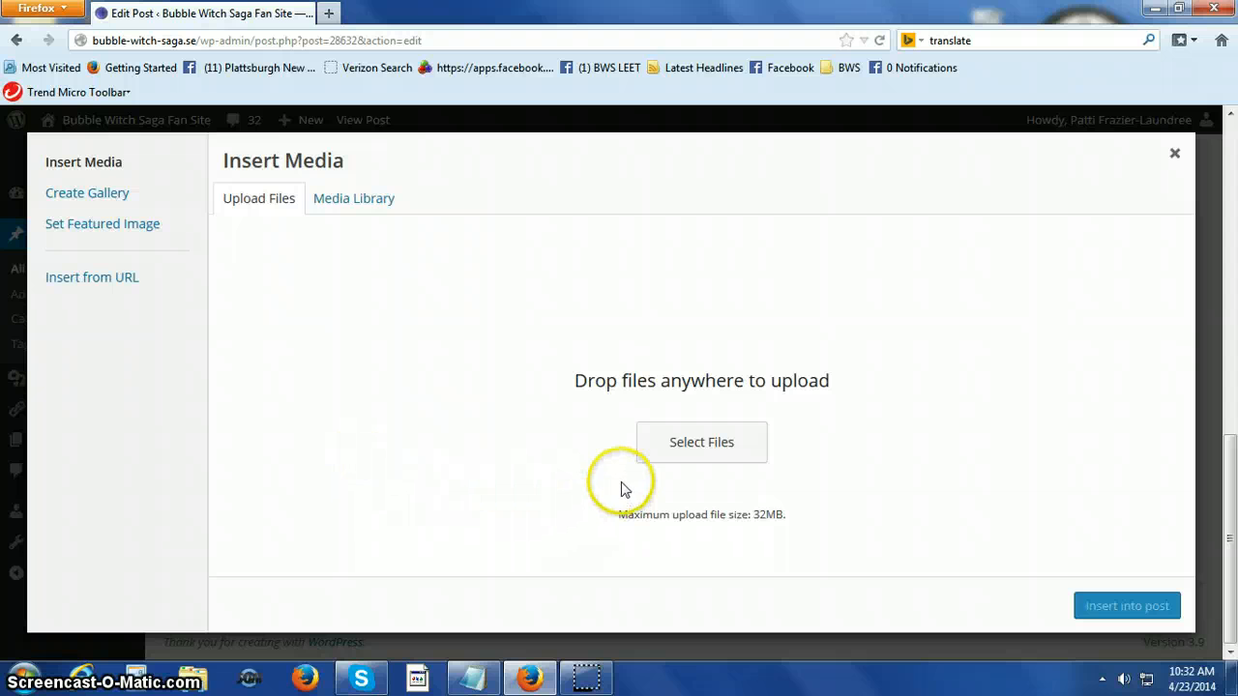
left_click(675, 458)
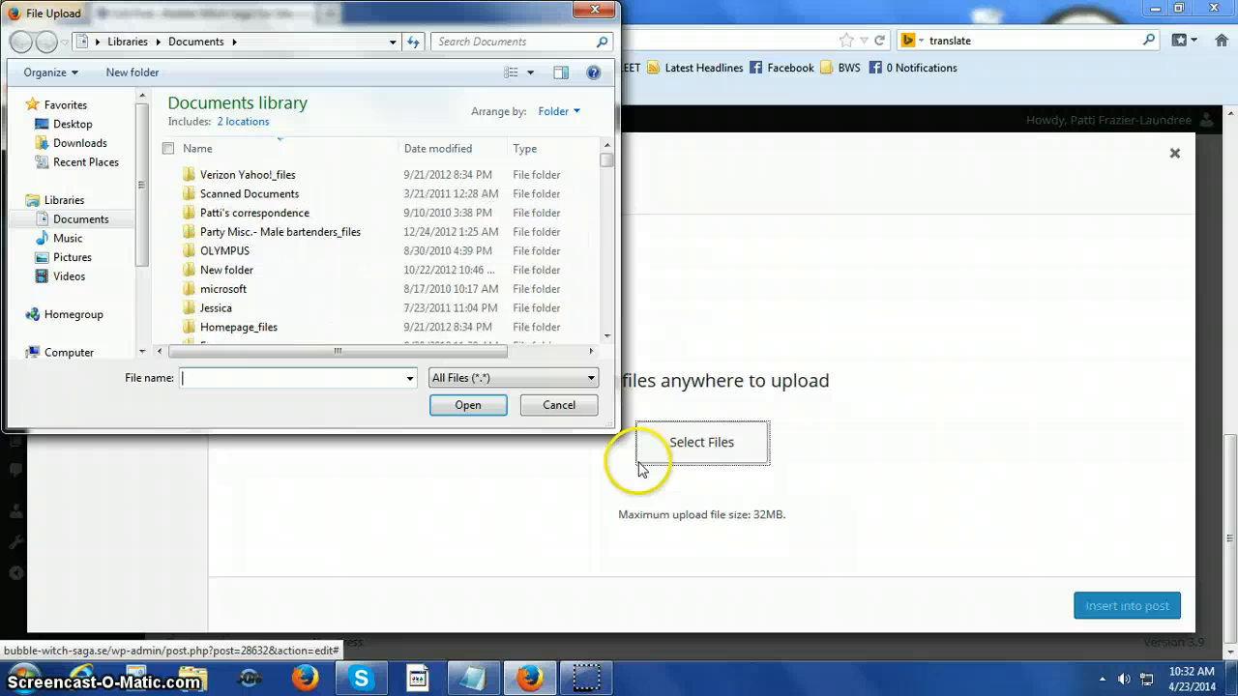
type("daily ")
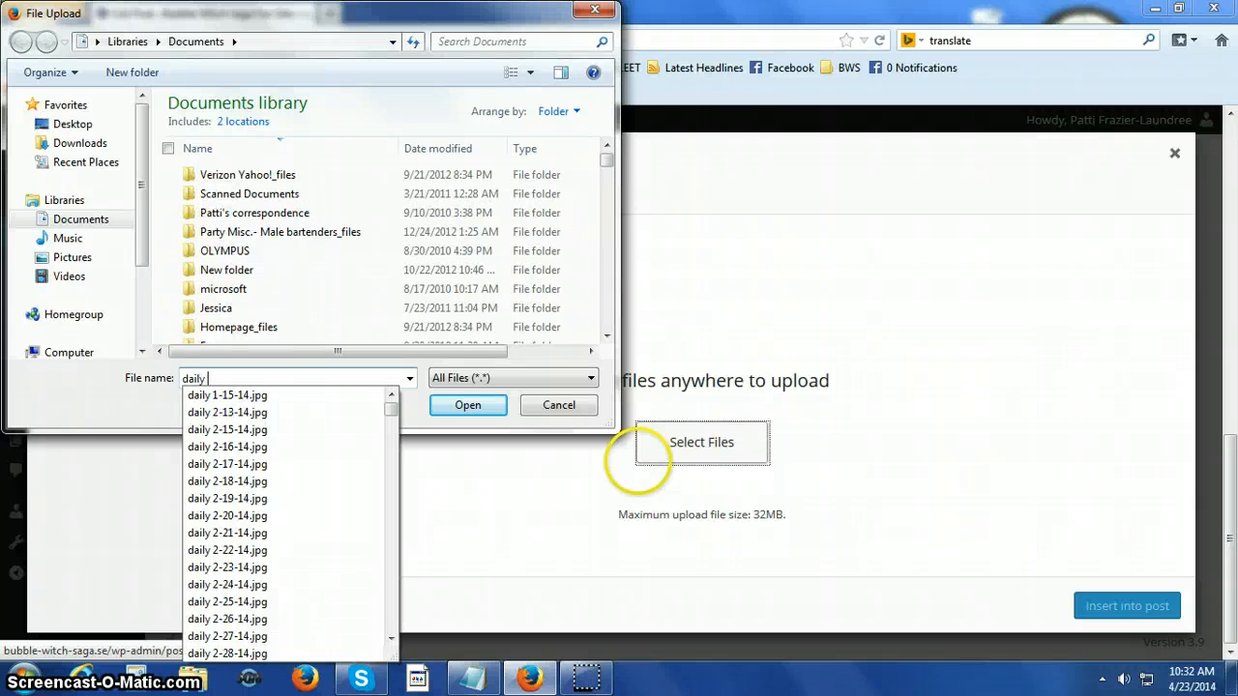
type("4-")
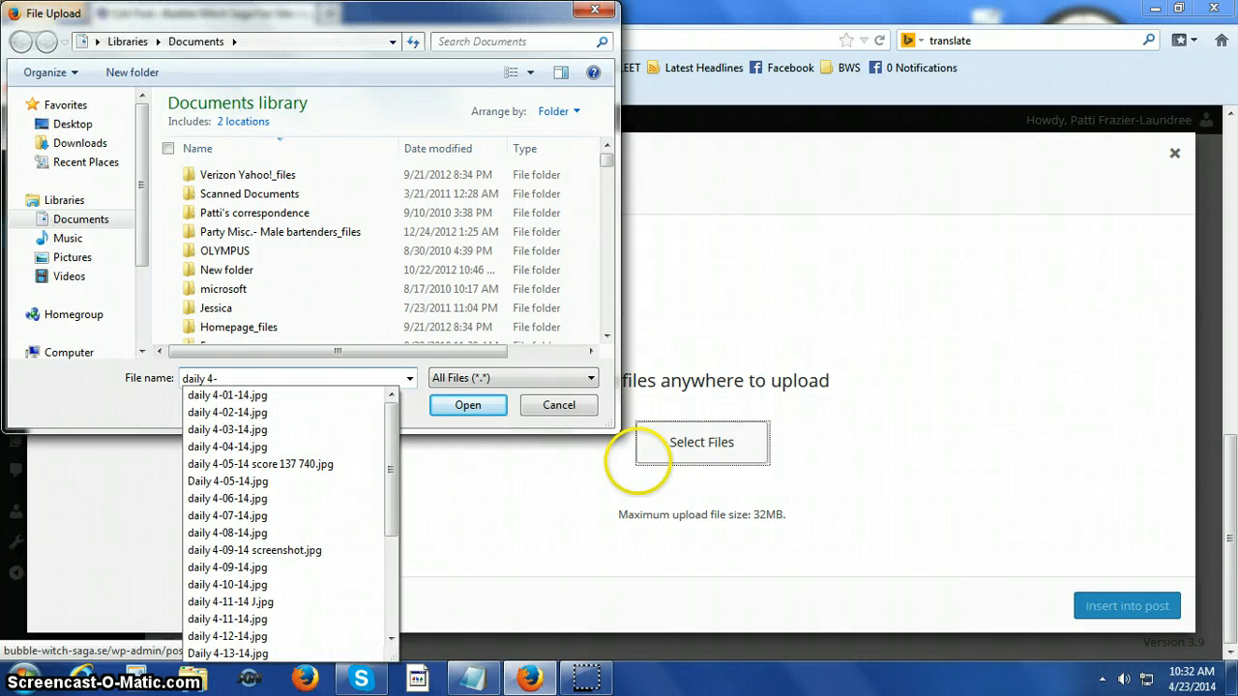
type("23")
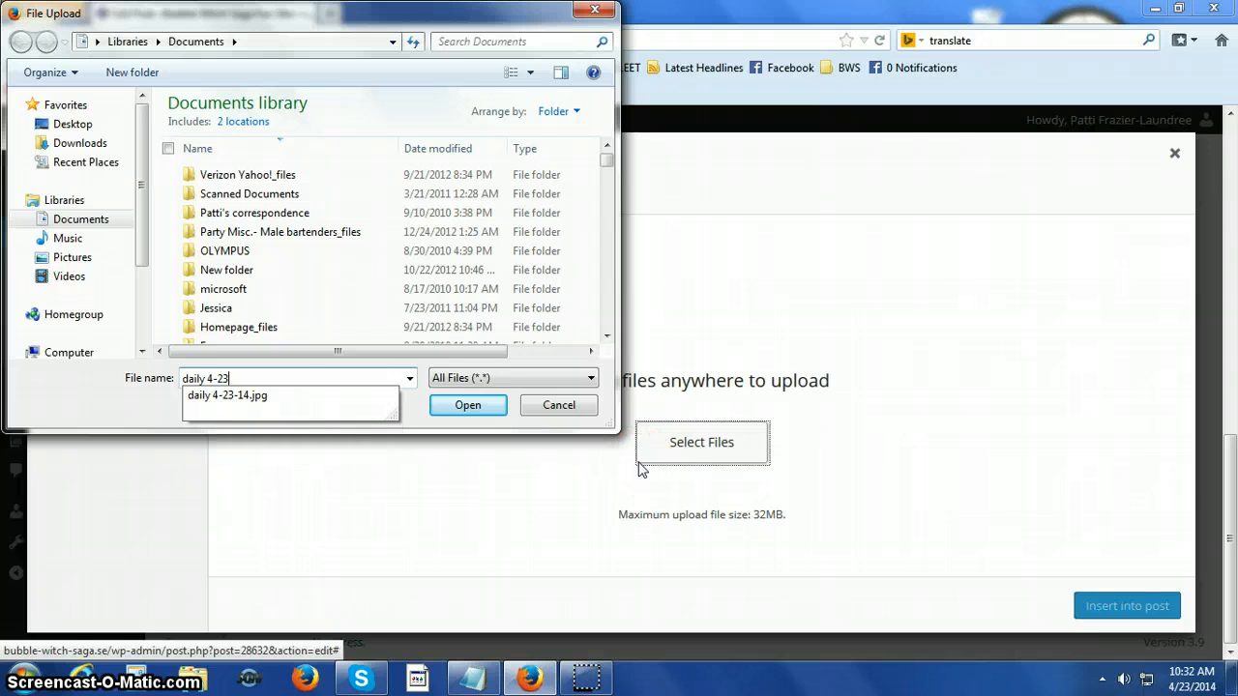
left_click(264, 397)
left_click(472, 411)
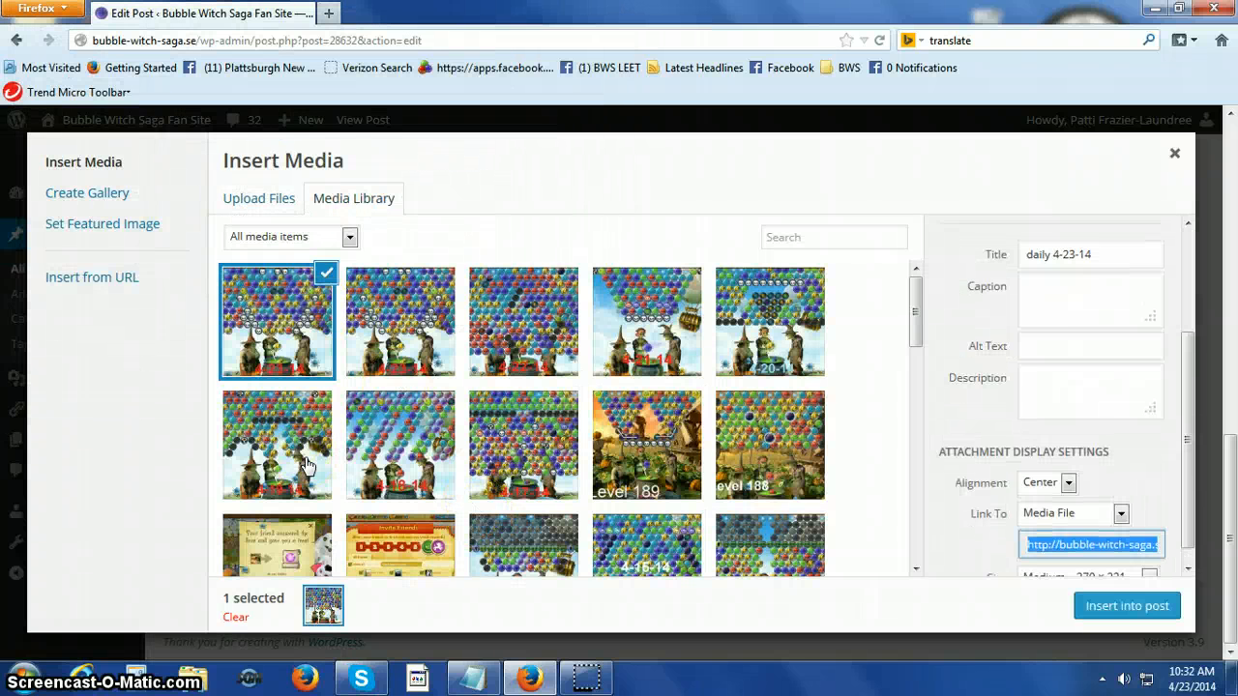
Insert the uploaded picture into the post with Center alignment, Media File link and Medium – 270 × 221 size.
scroll(988, 362, "down", 1)
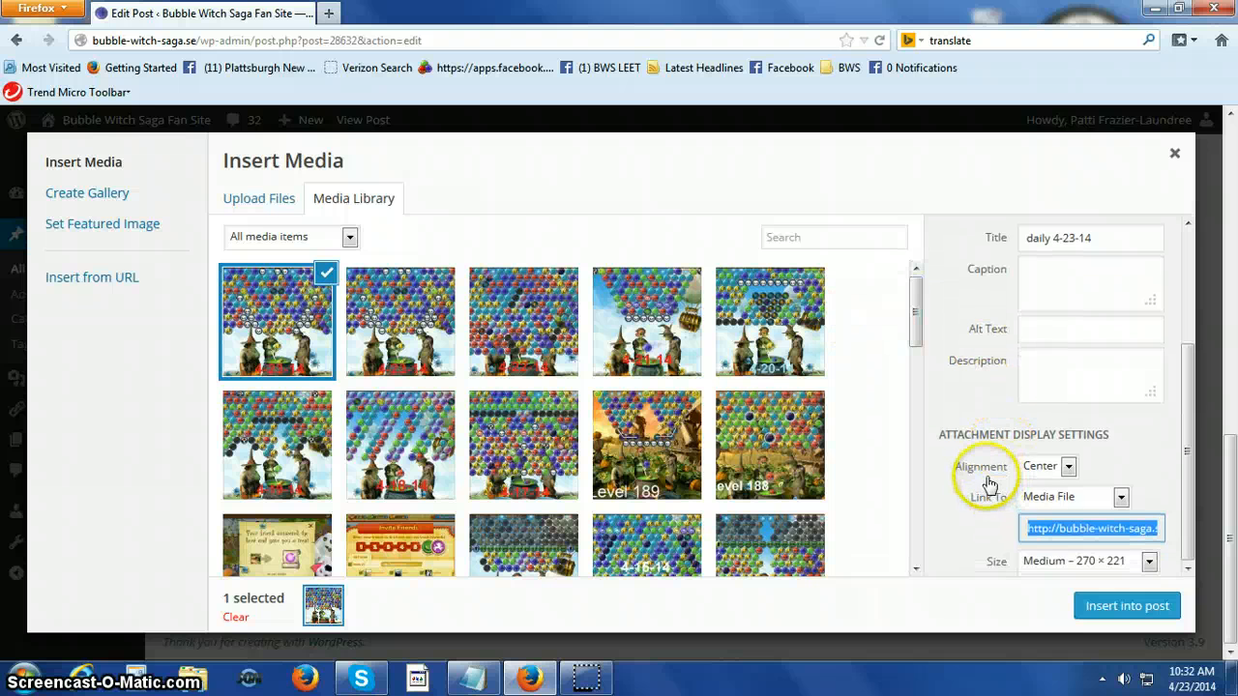
left_click(1065, 474)
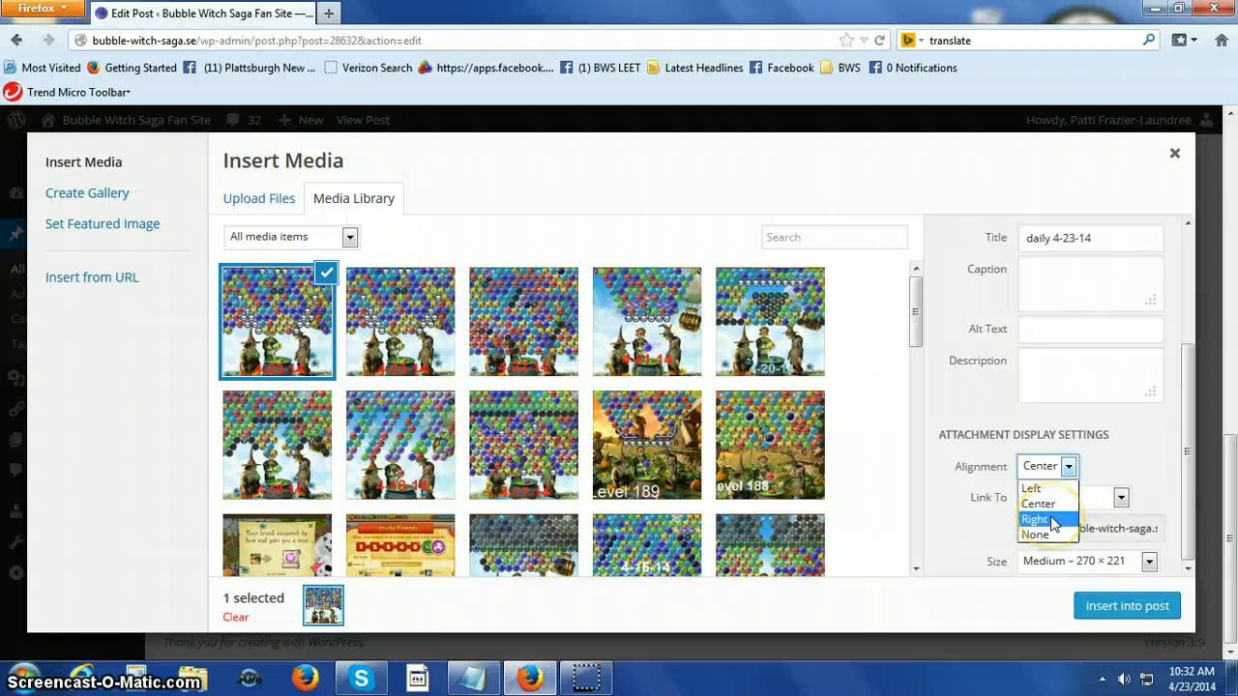
left_click(1069, 469)
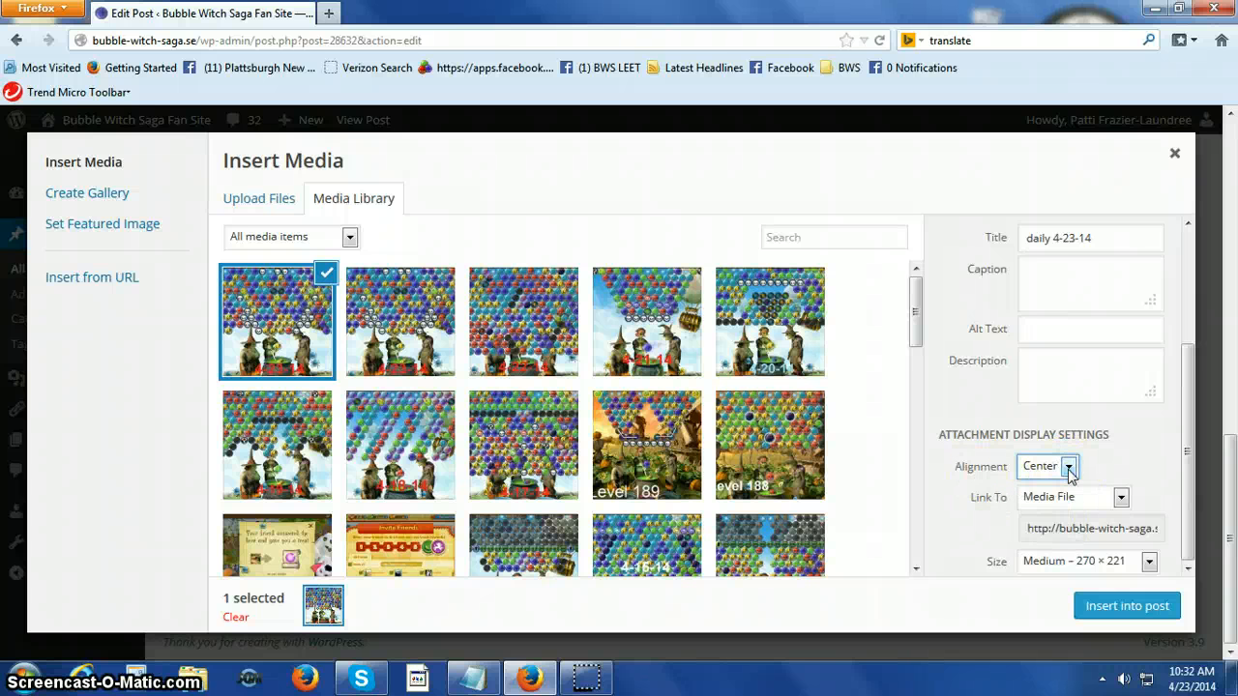
left_click(1101, 610)
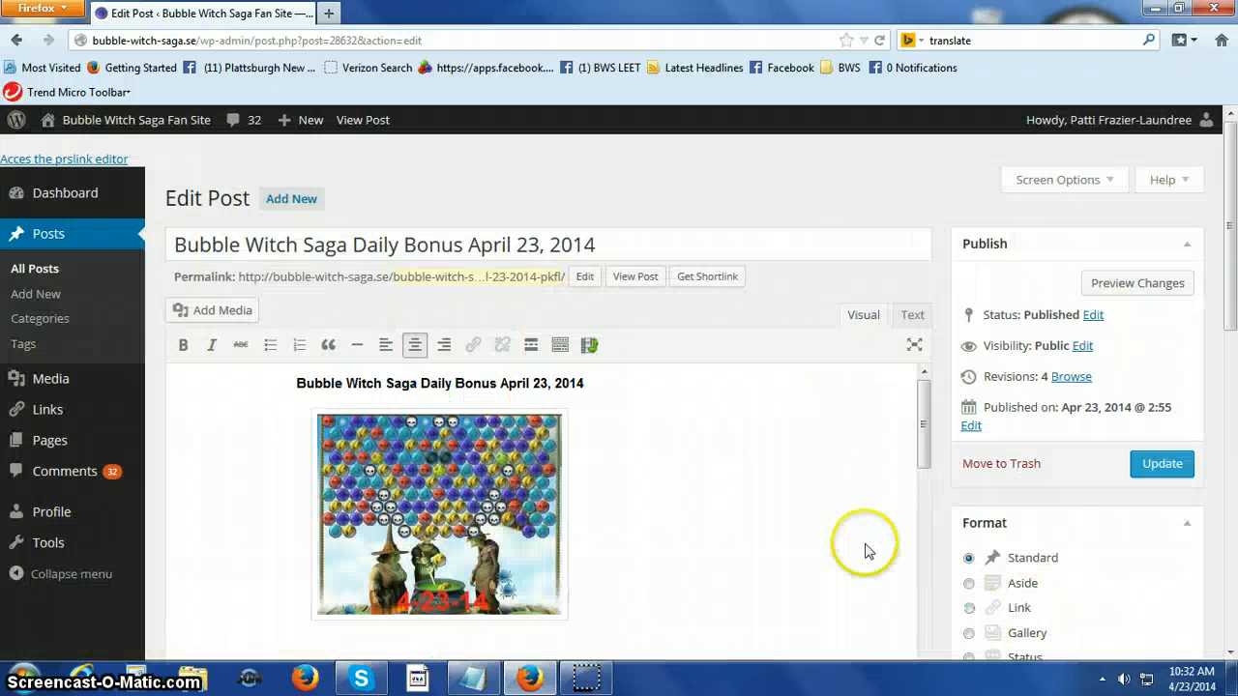
Left-align the empty line below the game picture and paste the cut "Tonight's game can be a bit tricky" paragraph there.
scroll(742, 527, "down", 3)
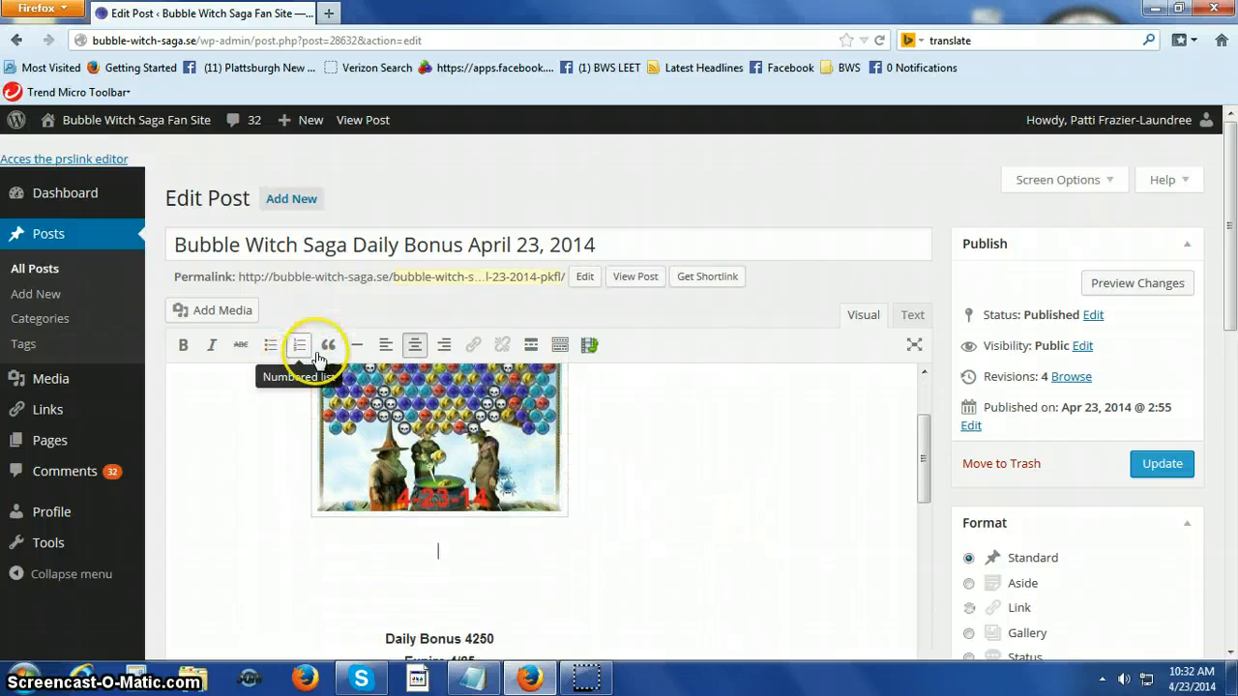
left_click(382, 346)
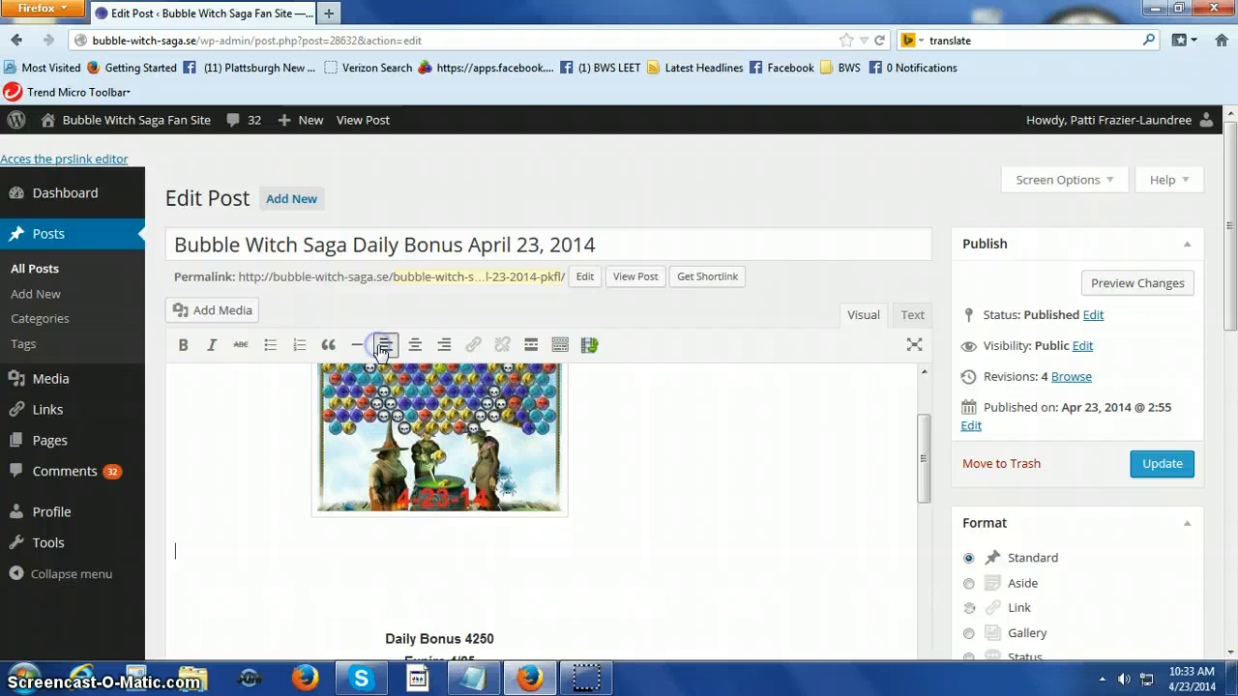
right_click(179, 553)
left_click(213, 425)
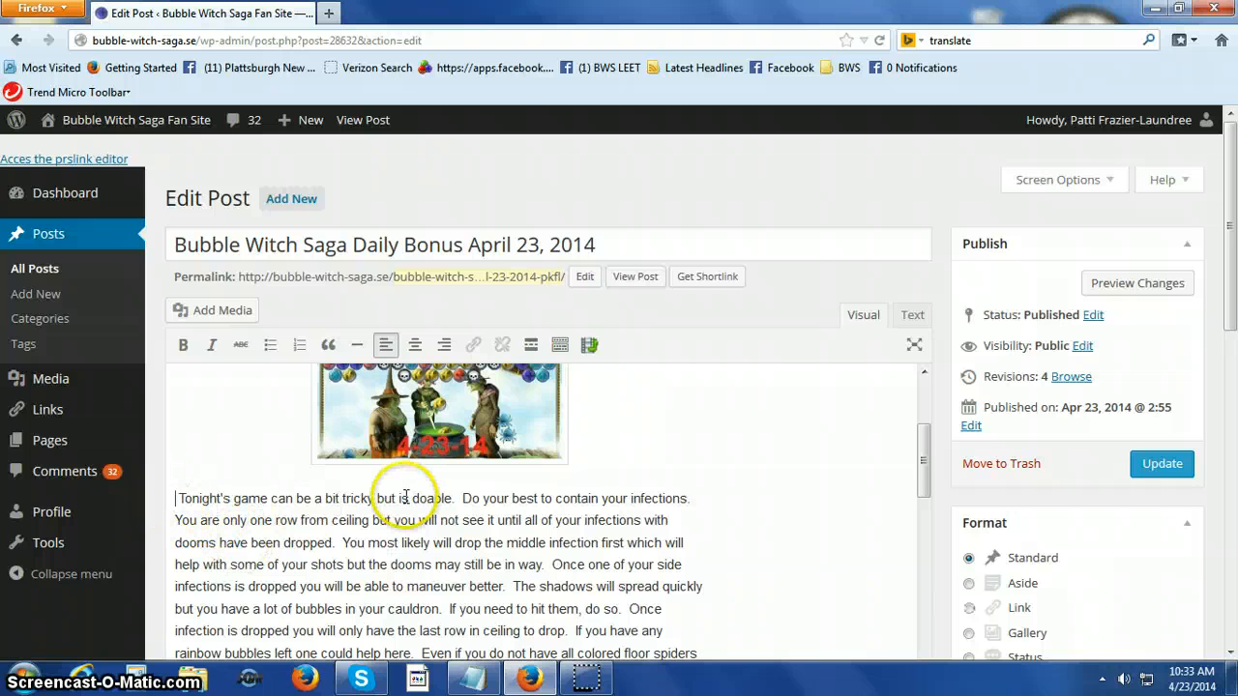
Delete the extra empty lines between the pasted paragraph and the Daily Bonus heading.
scroll(672, 495, "down", 3)
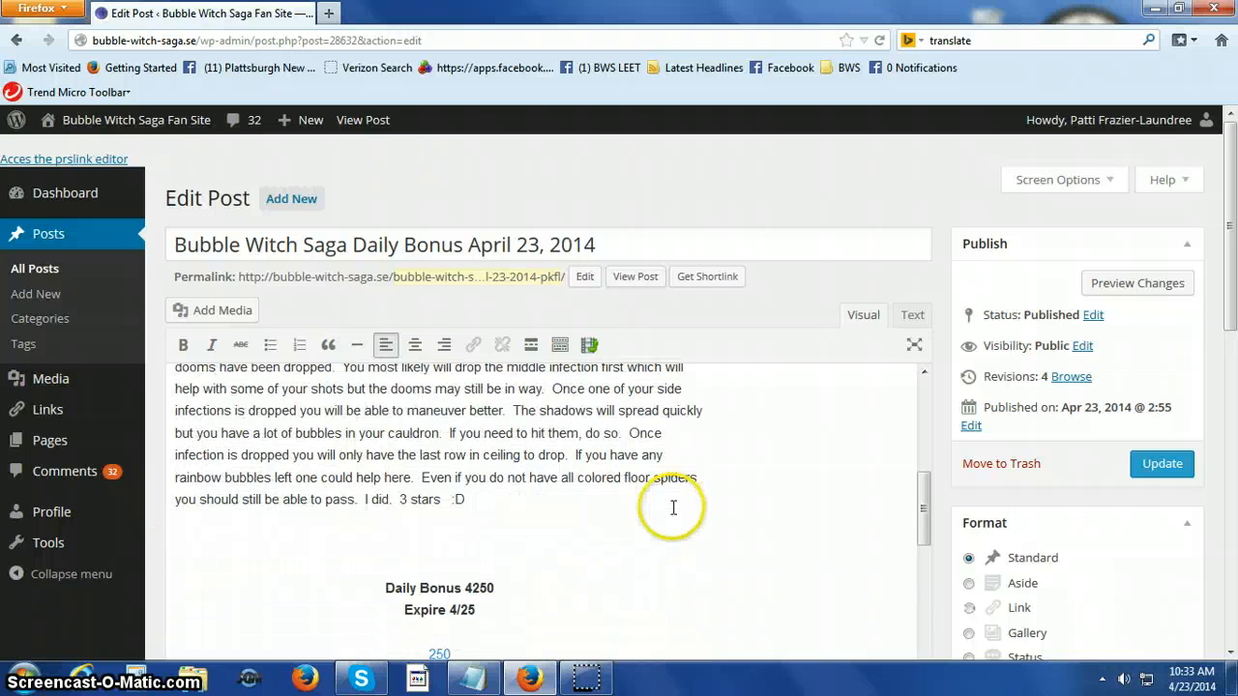
scroll(673, 506, "down", 2)
left_click(413, 403)
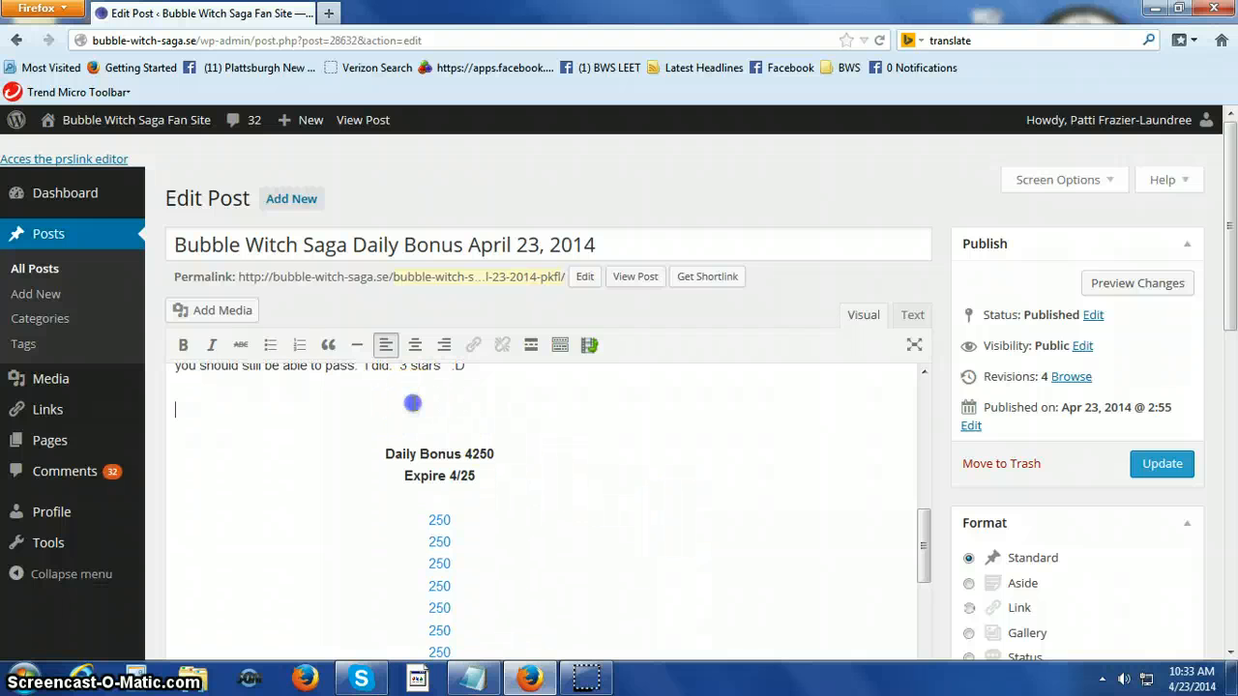
scroll(664, 474, "up", 2)
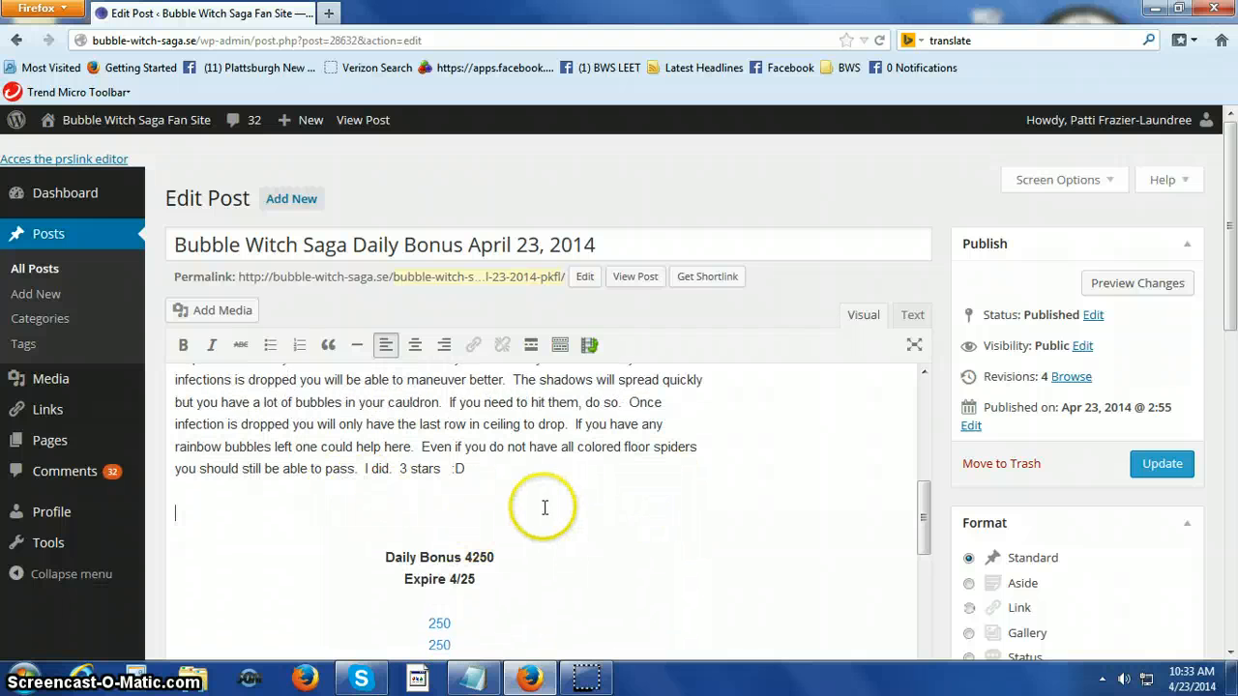
key("Delete")
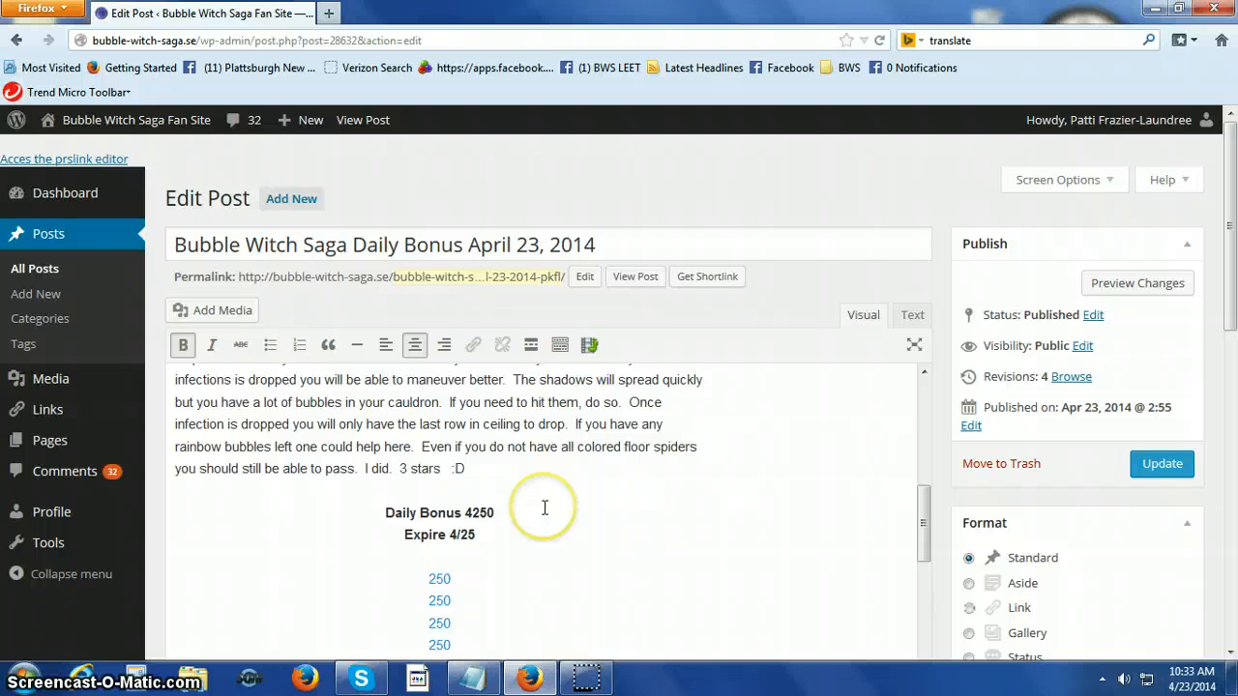
scroll(529, 500, "down", 5)
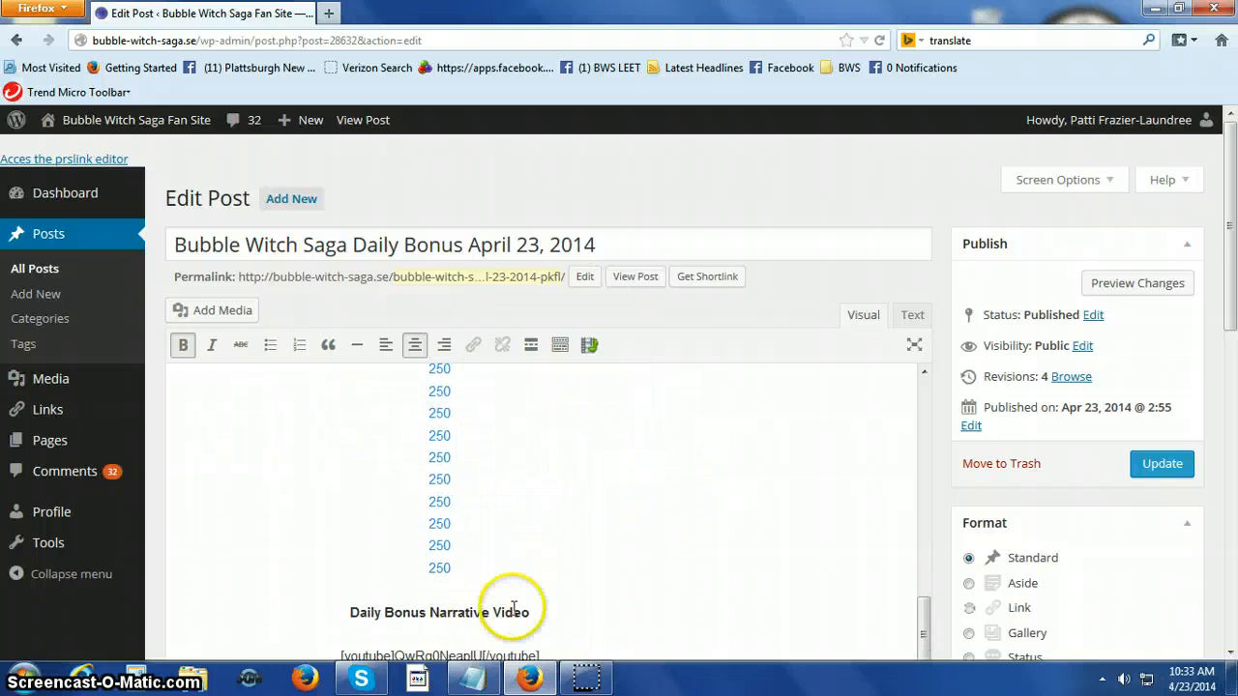
scroll(510, 603, "down", 2)
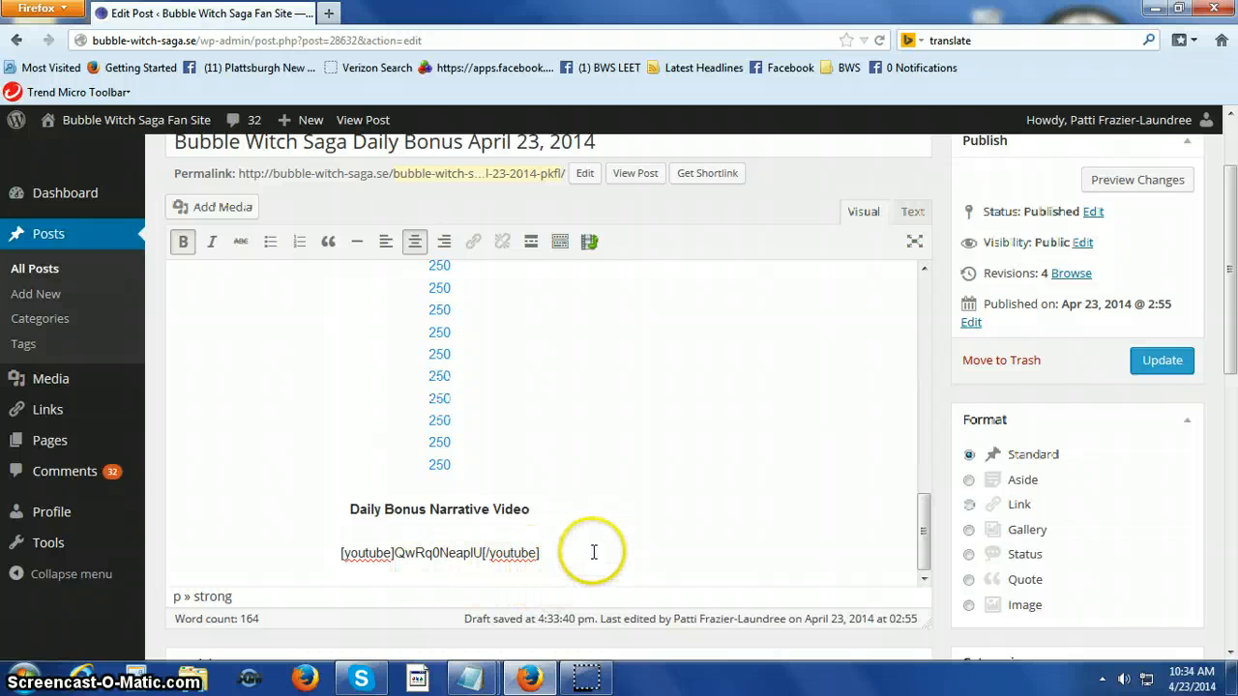
scroll(594, 552, "down", 2)
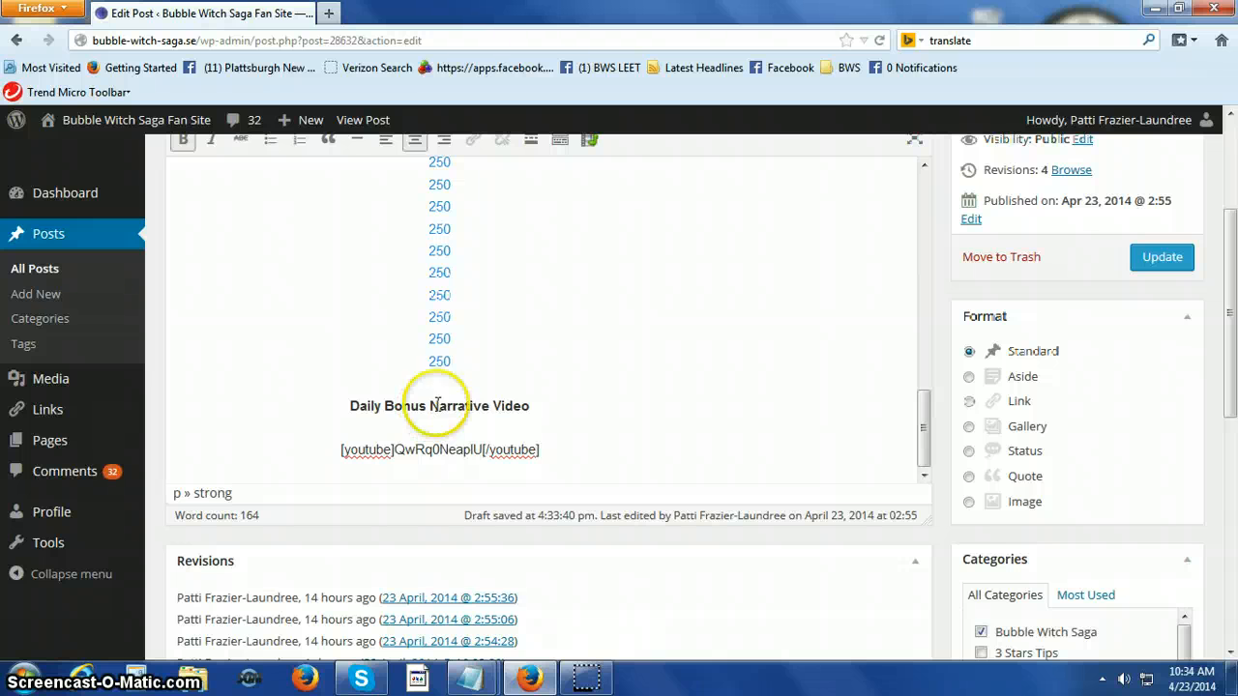
left_click(490, 407)
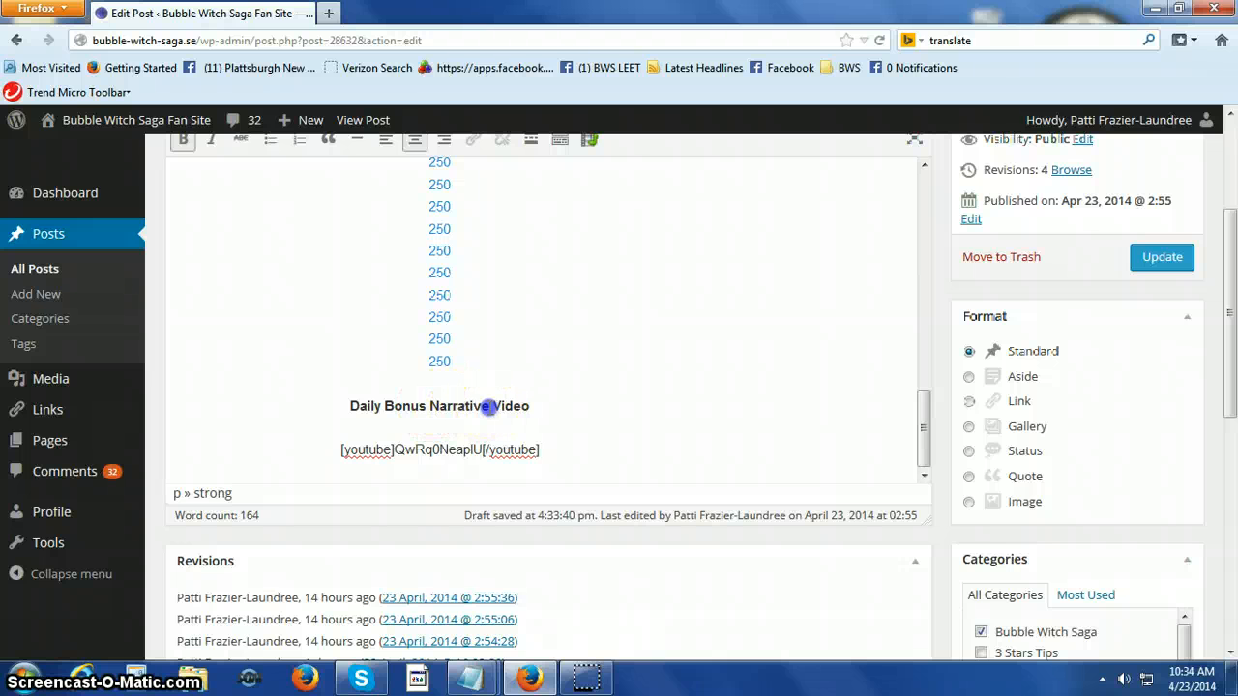
left_click_drag(438, 407, 429, 407)
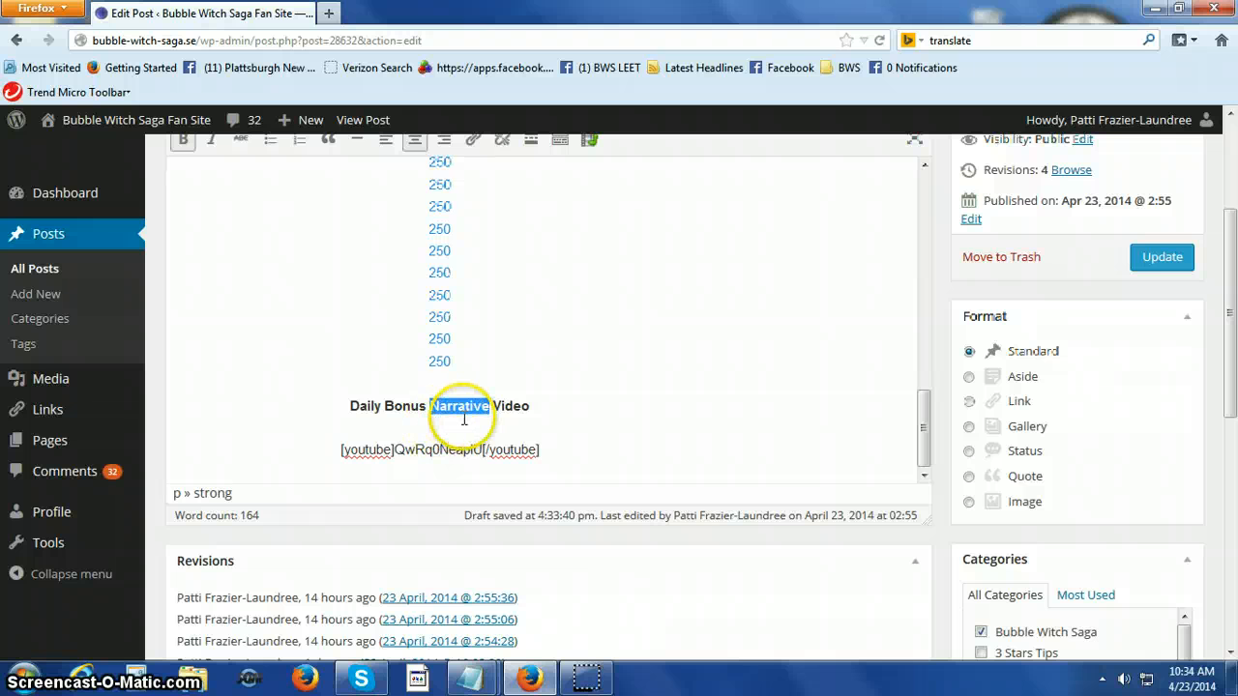
left_click(598, 422)
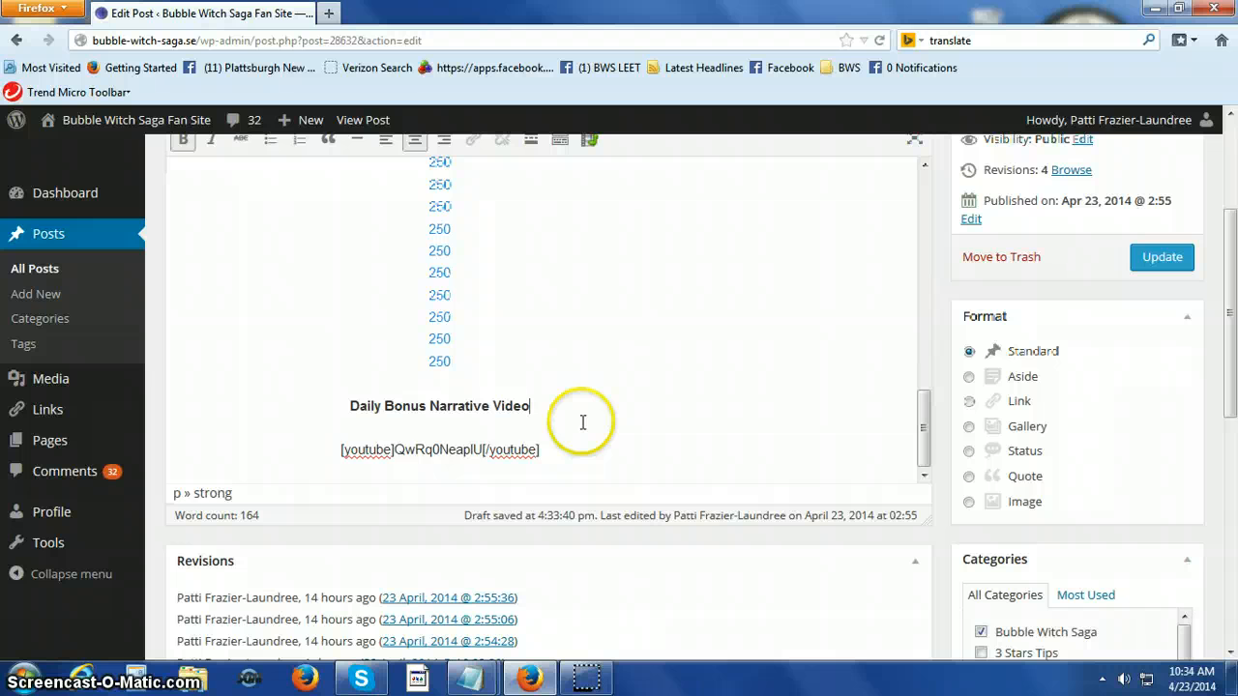
key("Return")
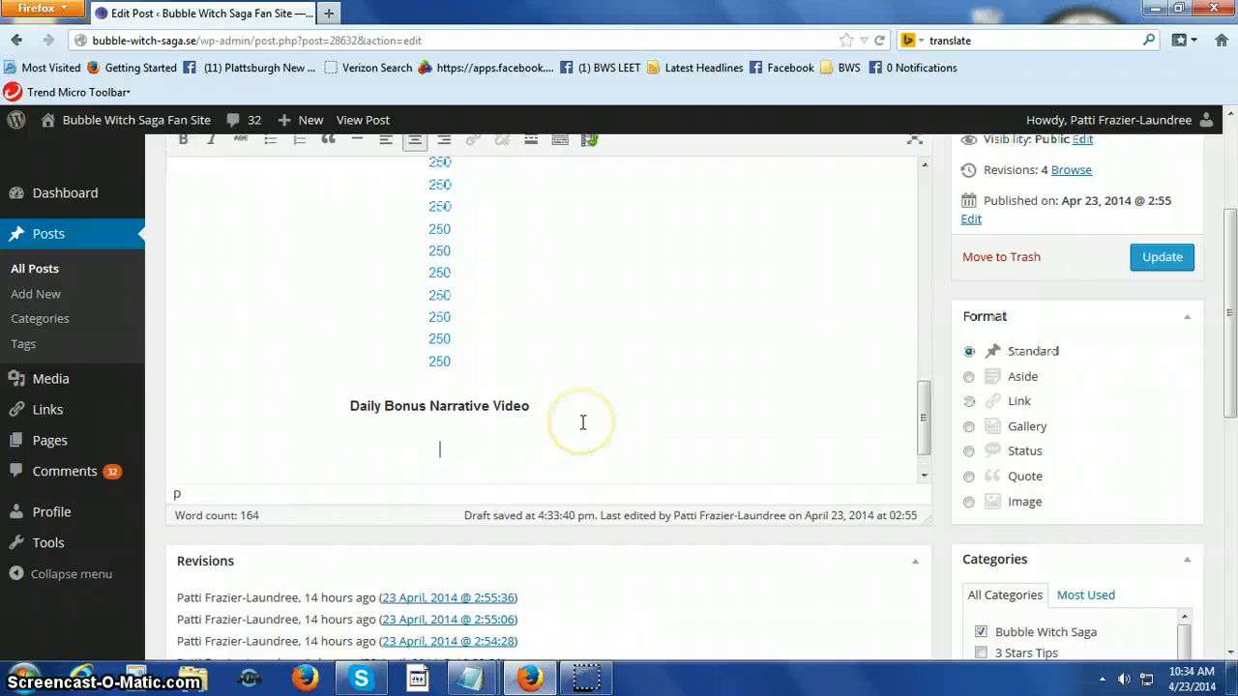
right_click(444, 447)
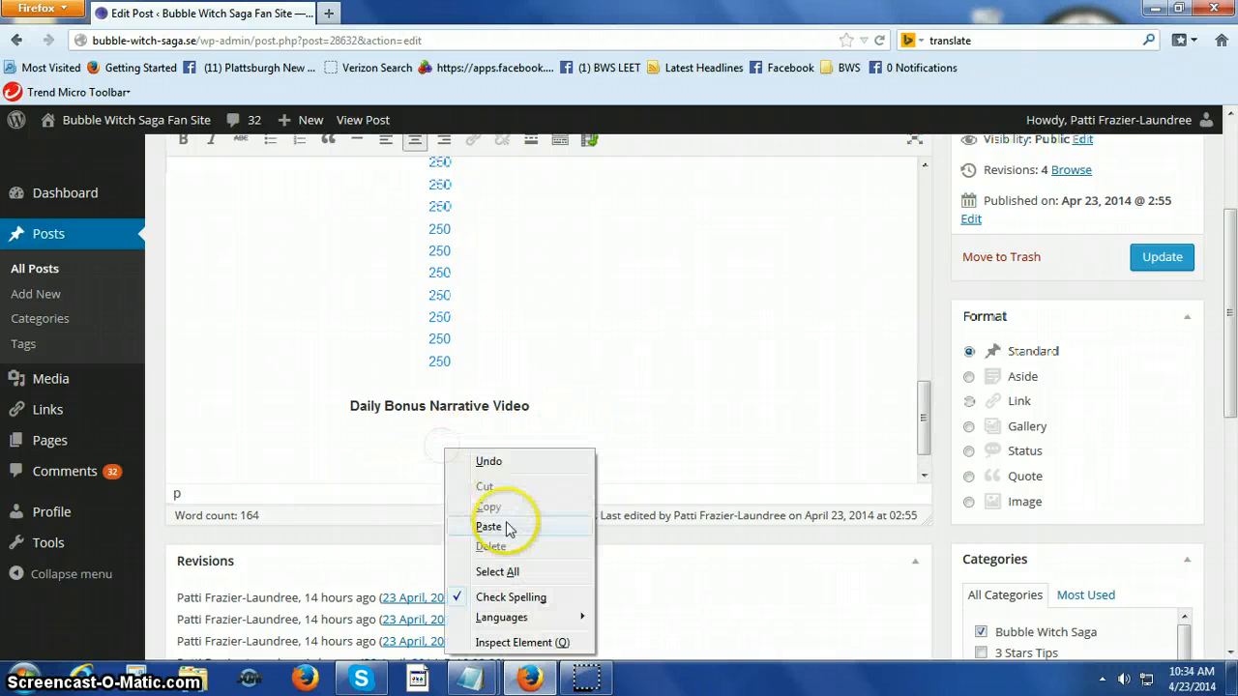
left_click(506, 528)
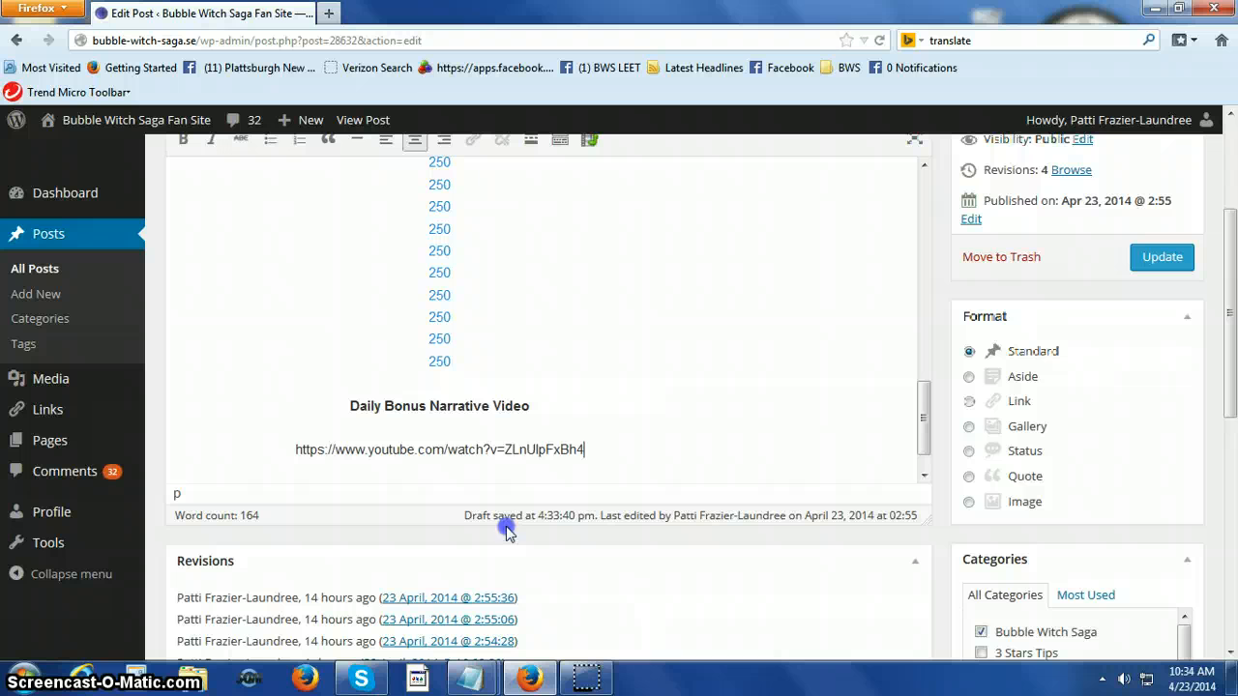
left_click(295, 450)
key("Delete")
key("Delete")
key("Delete")
key("Delete")
key("Delete")
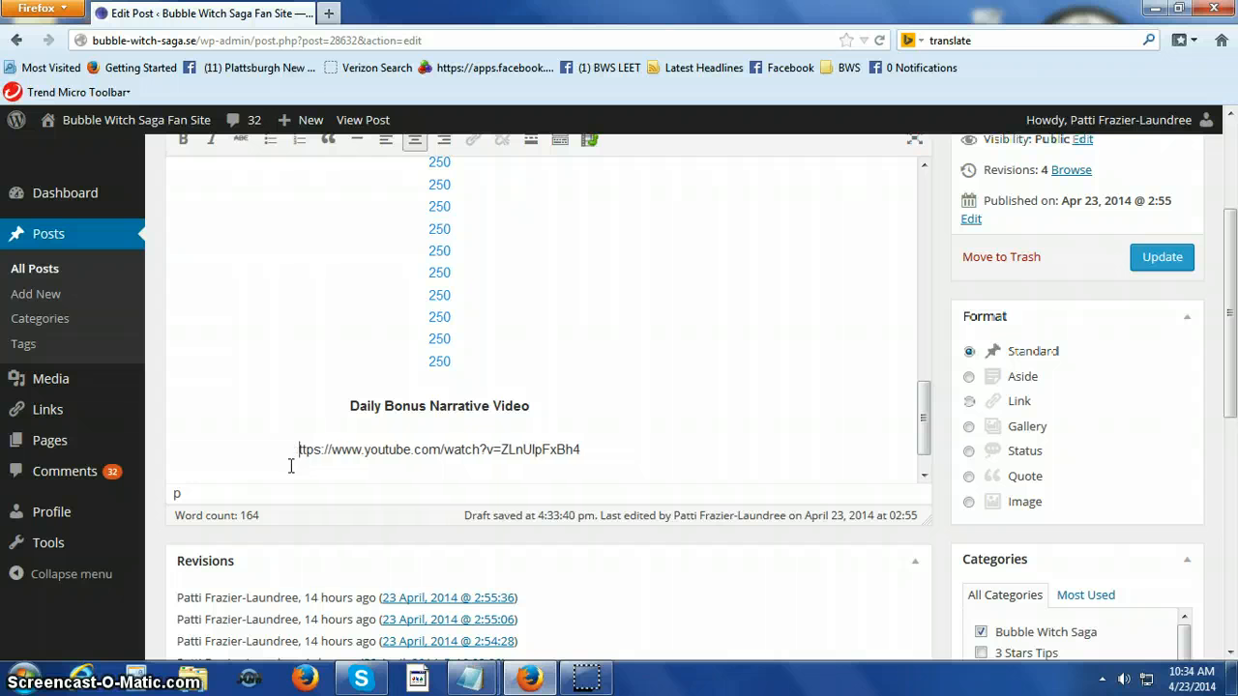
key("Delete")
key("Delete")
key("Delete")
key("Delete")
key("Delete")
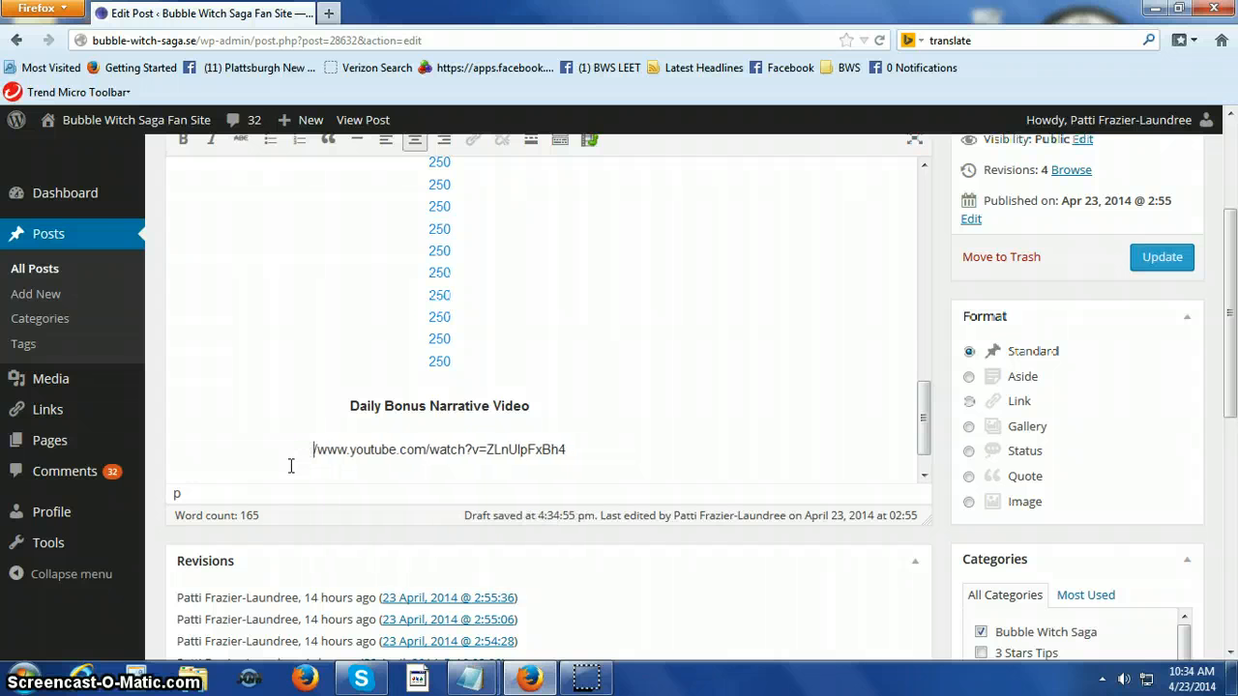
key("Delete")
key("Delete")
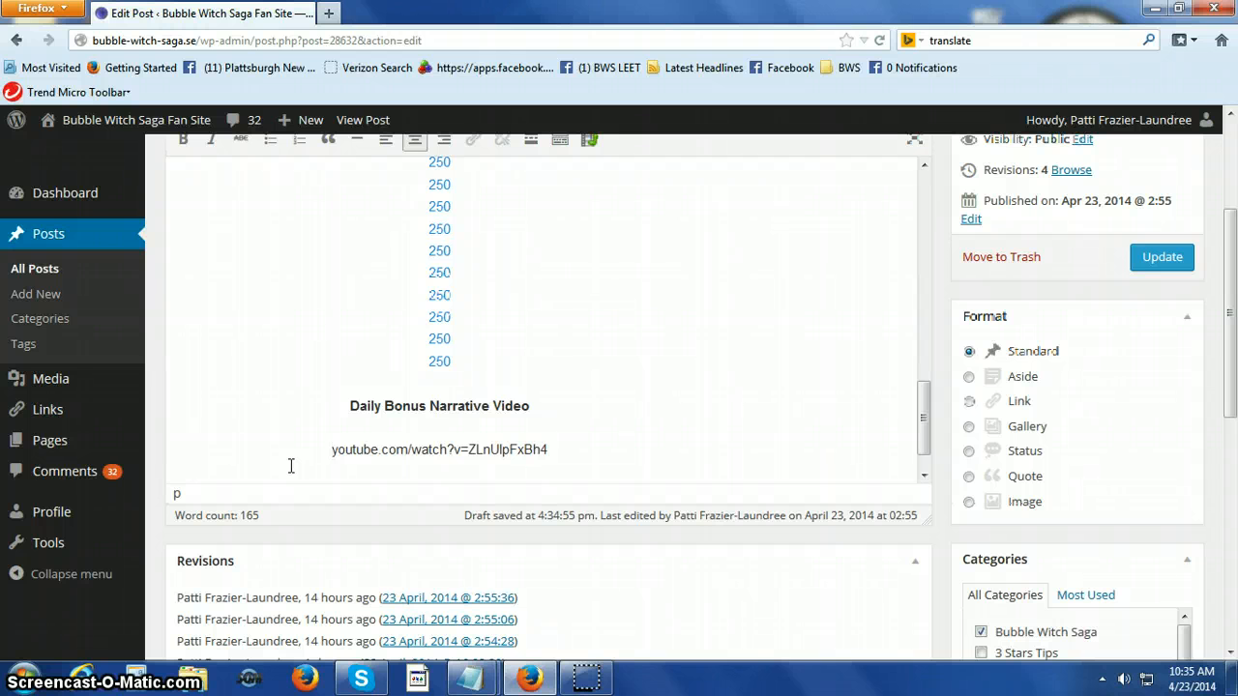
Enclose "youtube" in square brackets as [youtube] and delete ".com/watch?v=" between it and the video ID ZLnUlpFxBh4.
type("[")
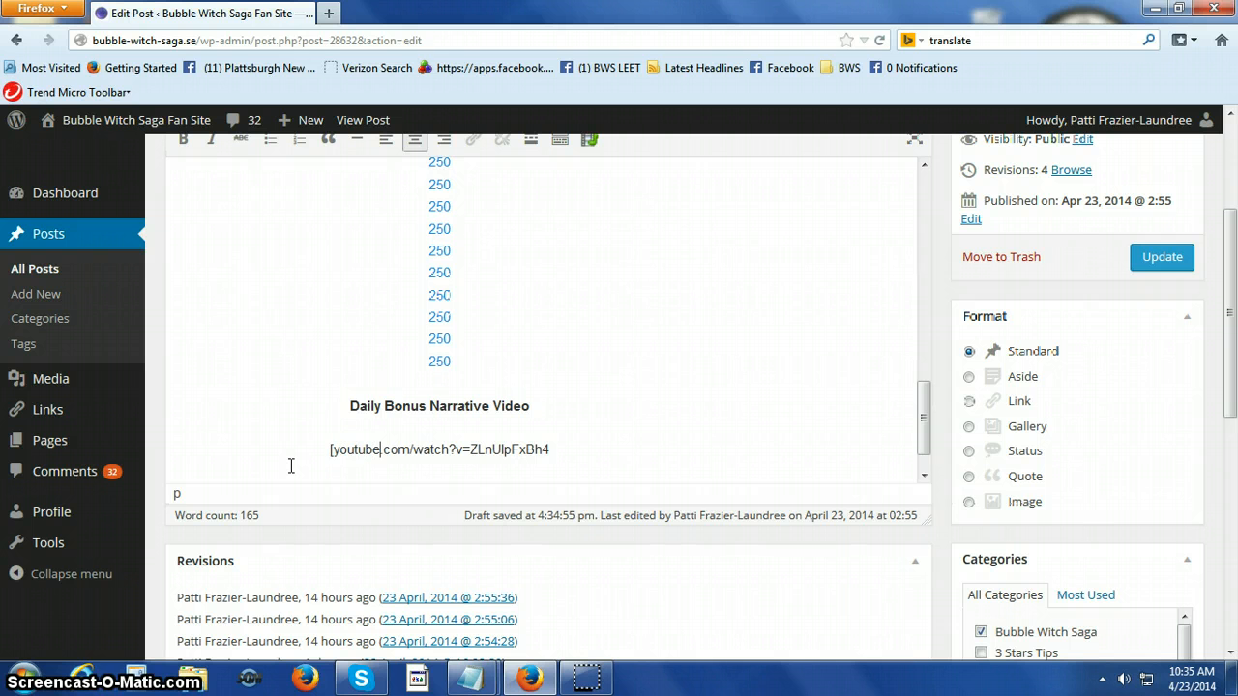
type("]")
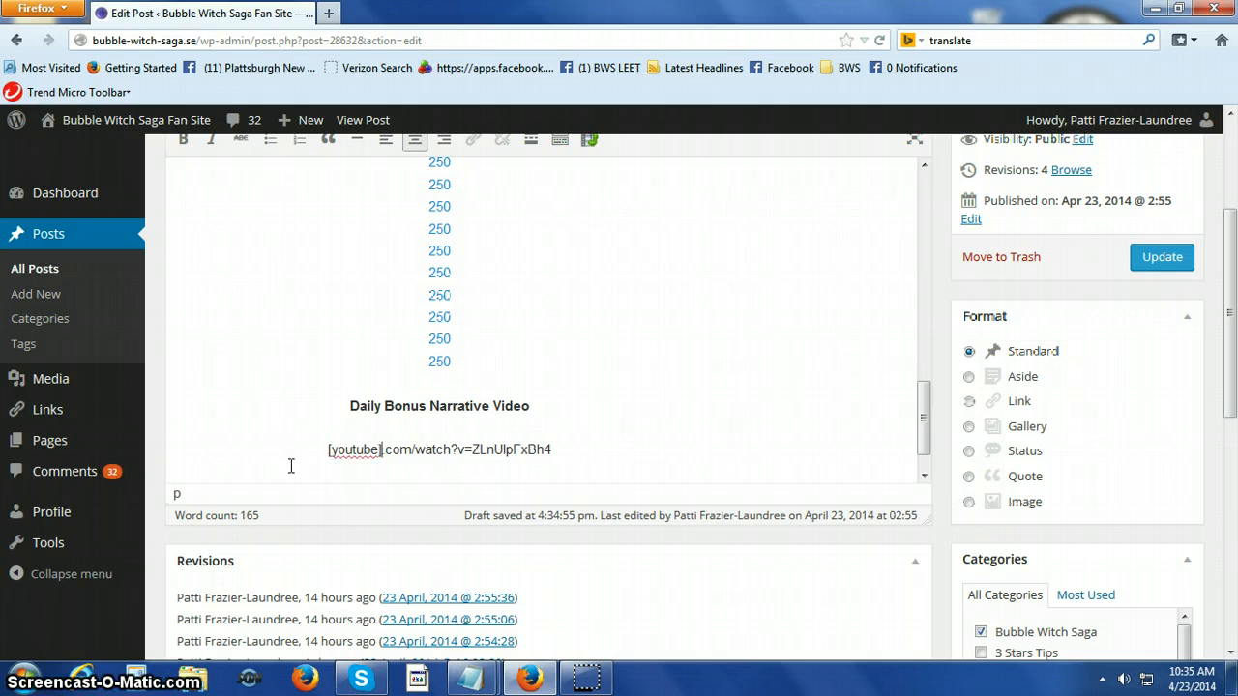
key("Delete")
key("Delete")
key("Delete")
key("Delete")
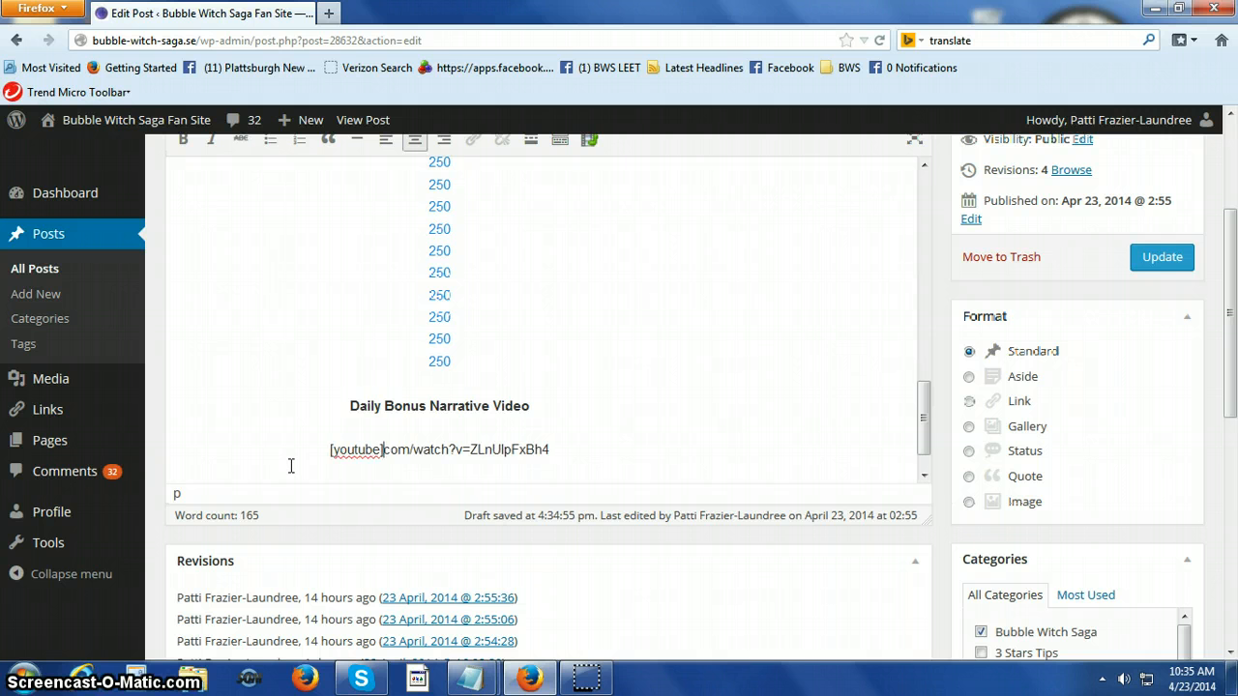
key("Delete")
key("Delete")
key("Delete")
key("Delete")
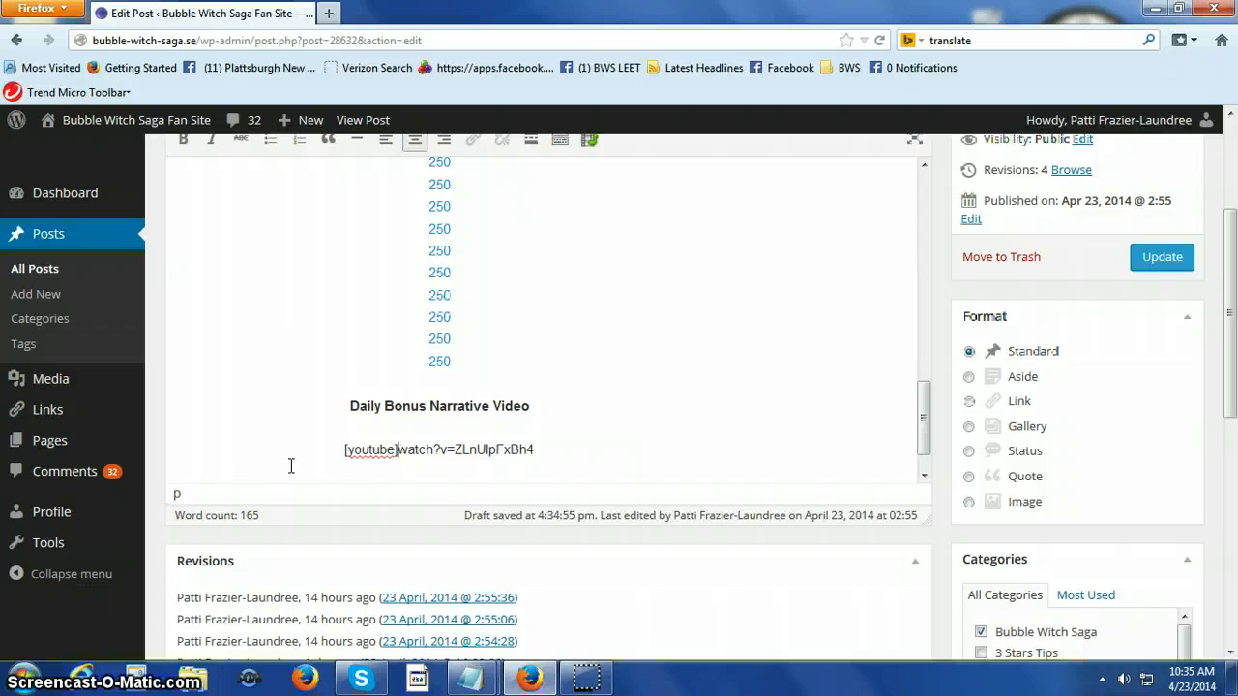
key("Delete")
key("Delete")
key("Delete")
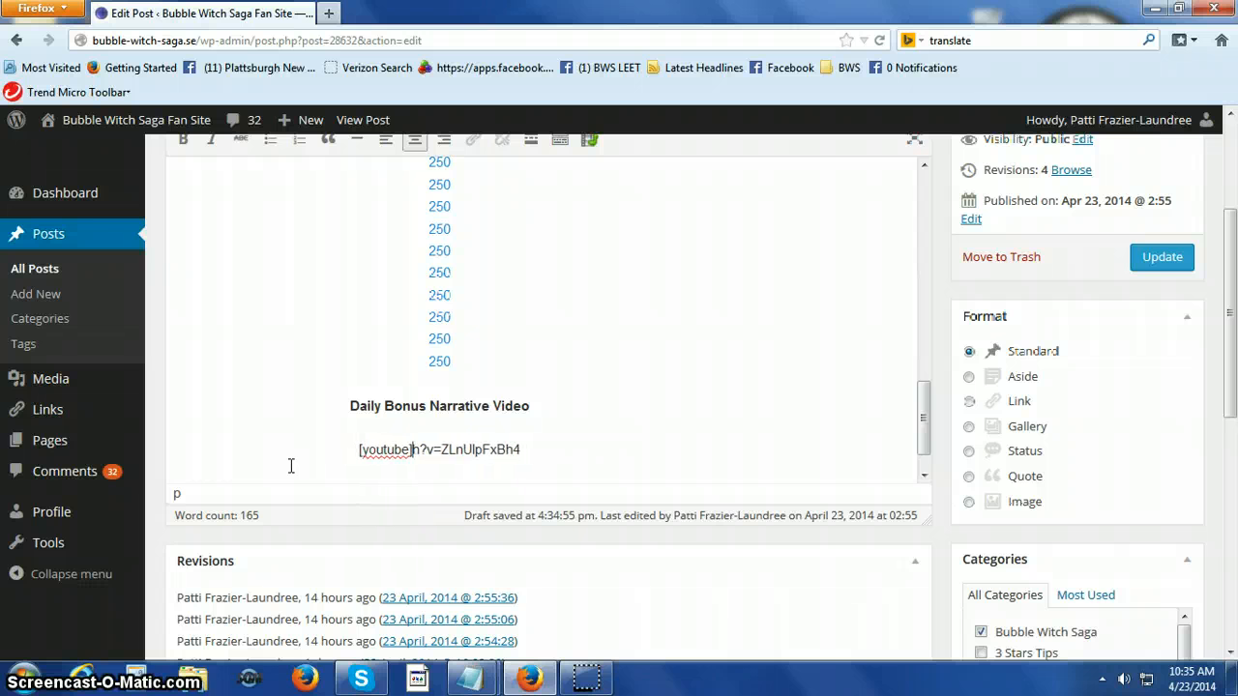
key("Delete")
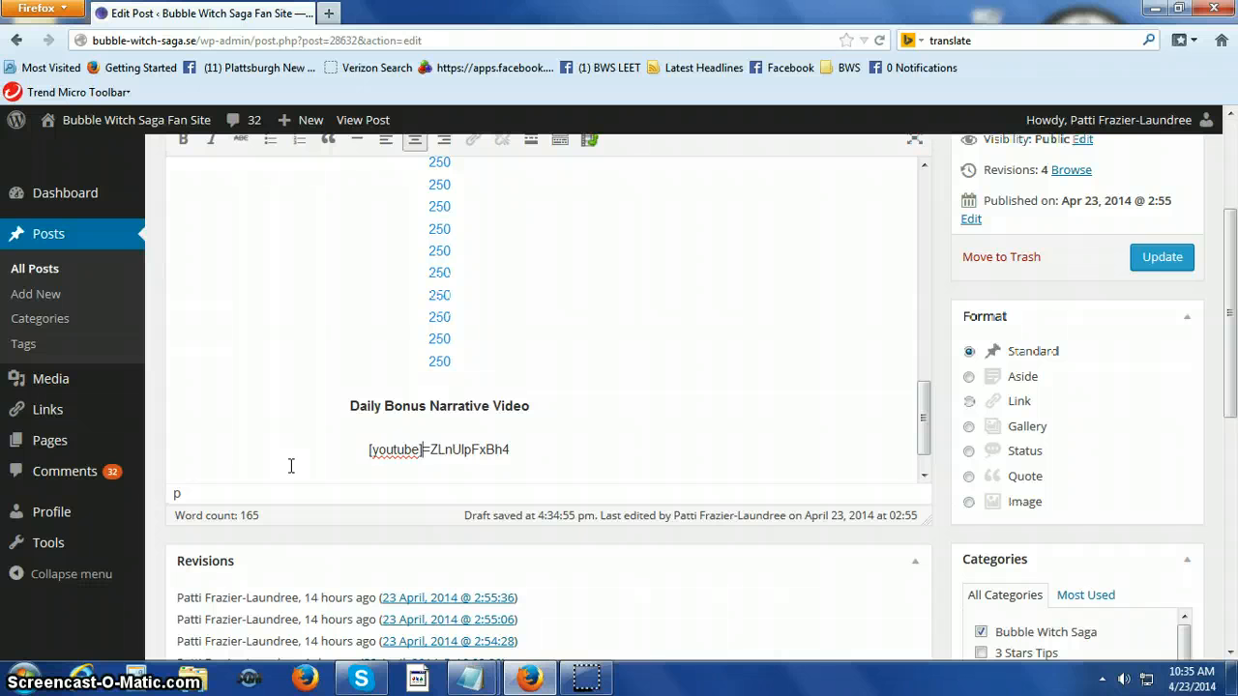
key("Delete")
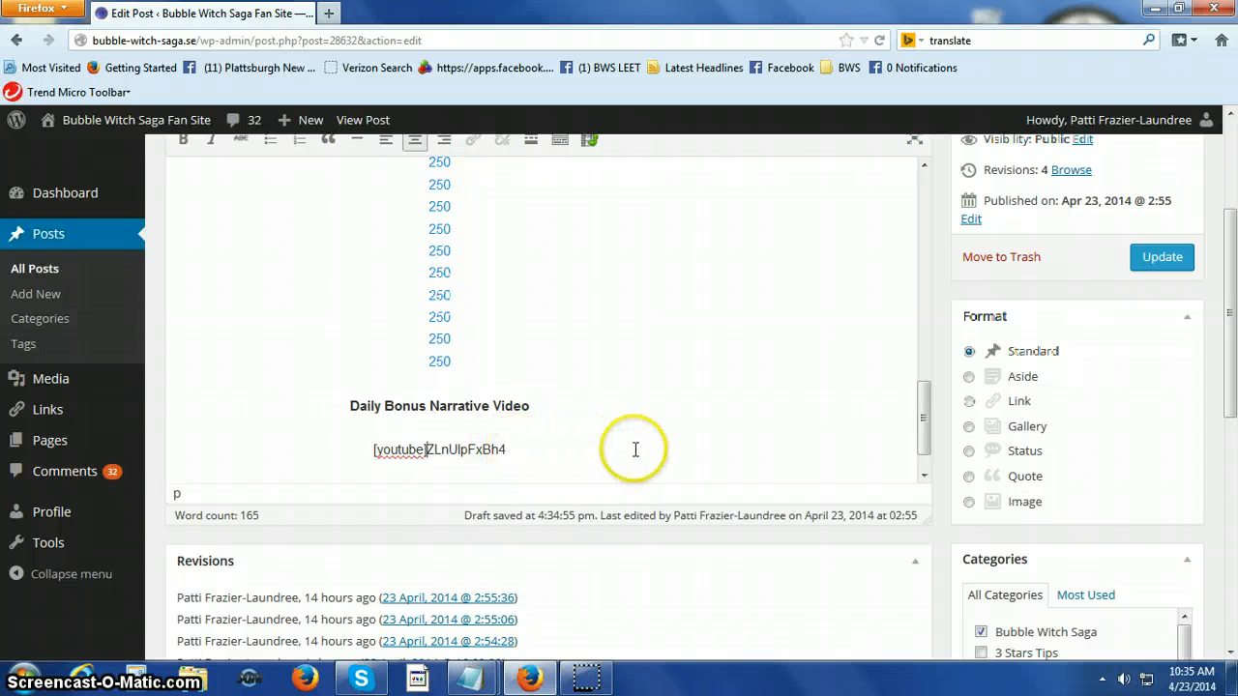
Add the closing tag [/youtube] directly after the video ID ZLnUlpFxBh4.
left_click(505, 450)
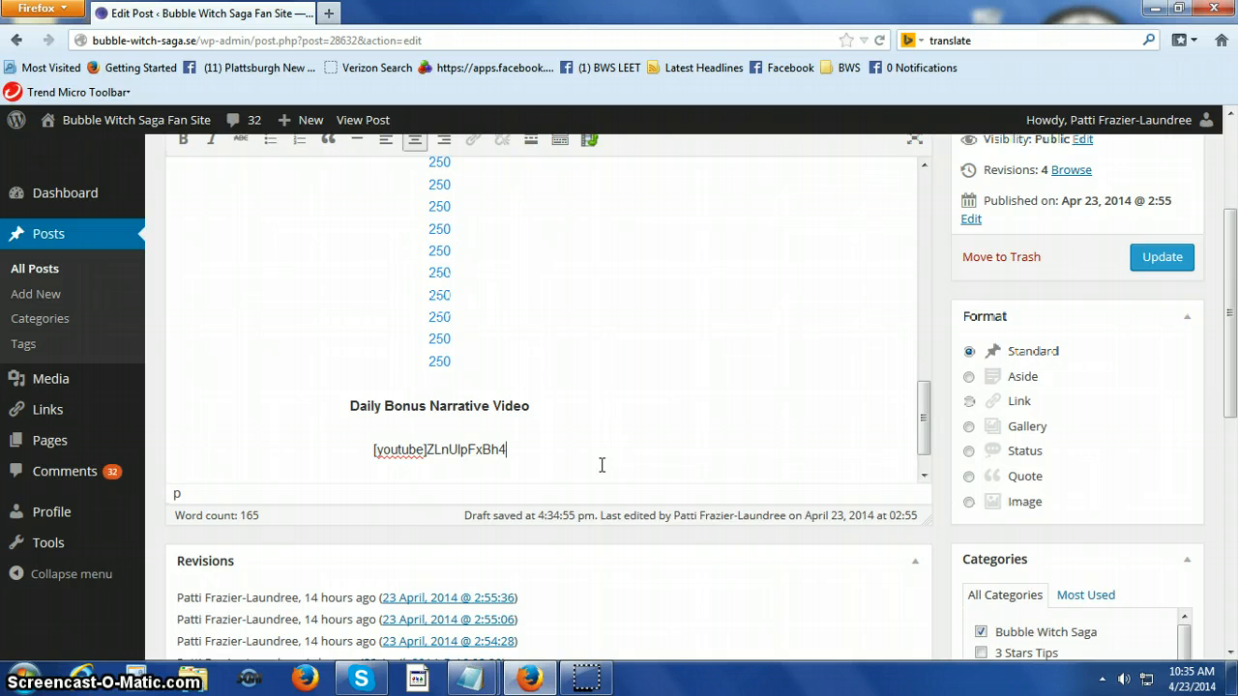
type("[")
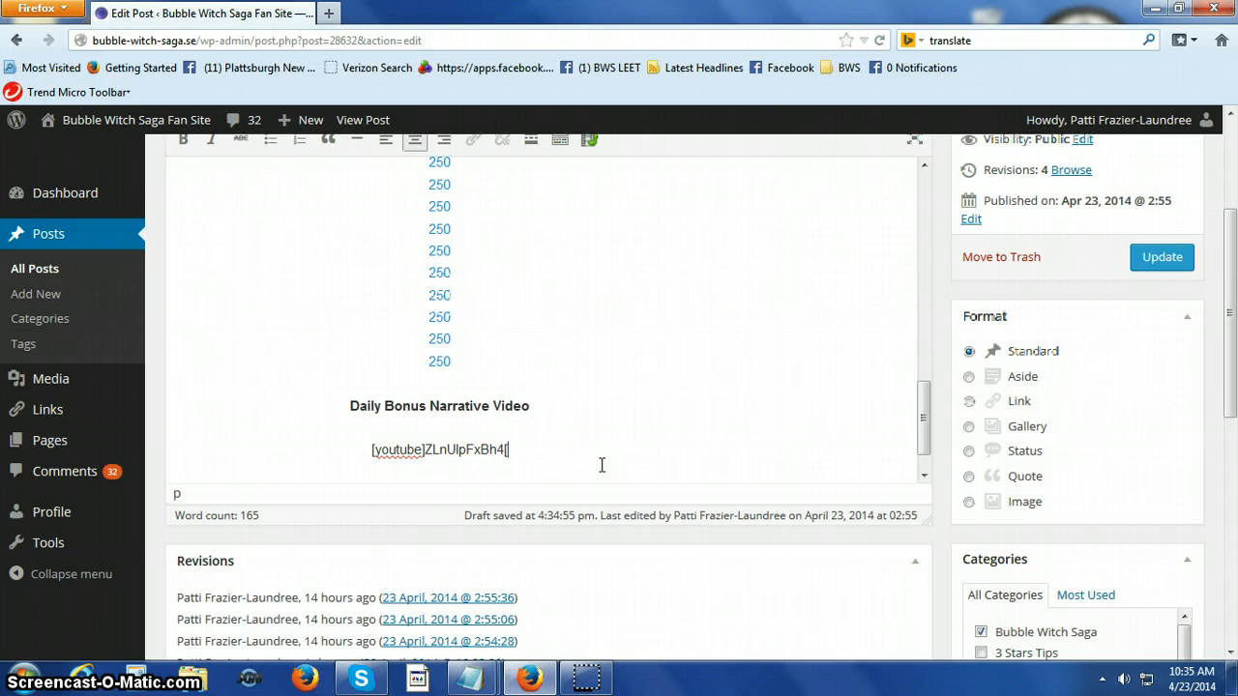
type("/")
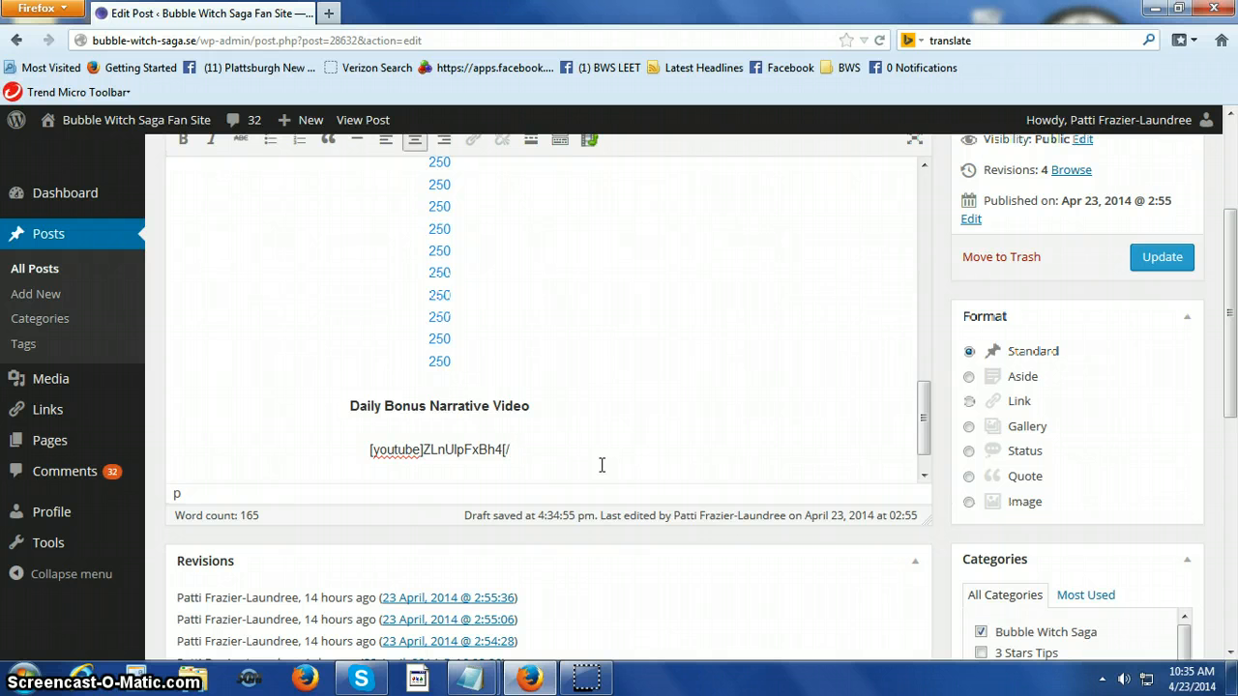
type("youtu")
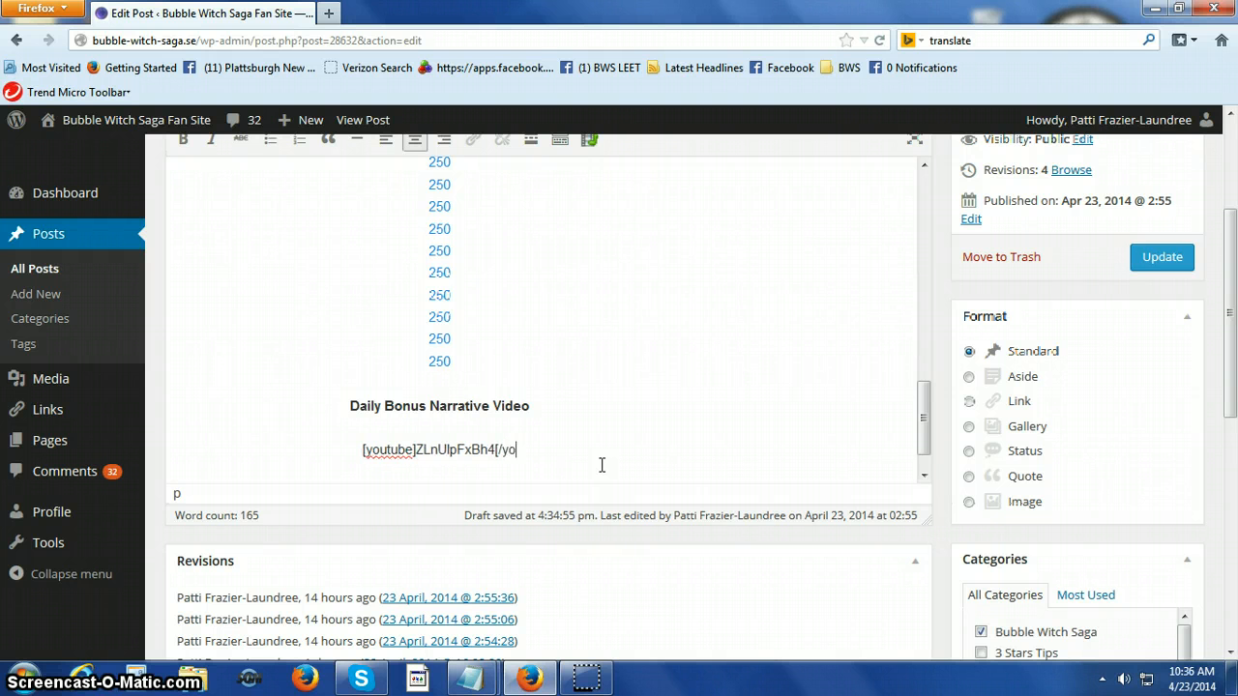
type("be")
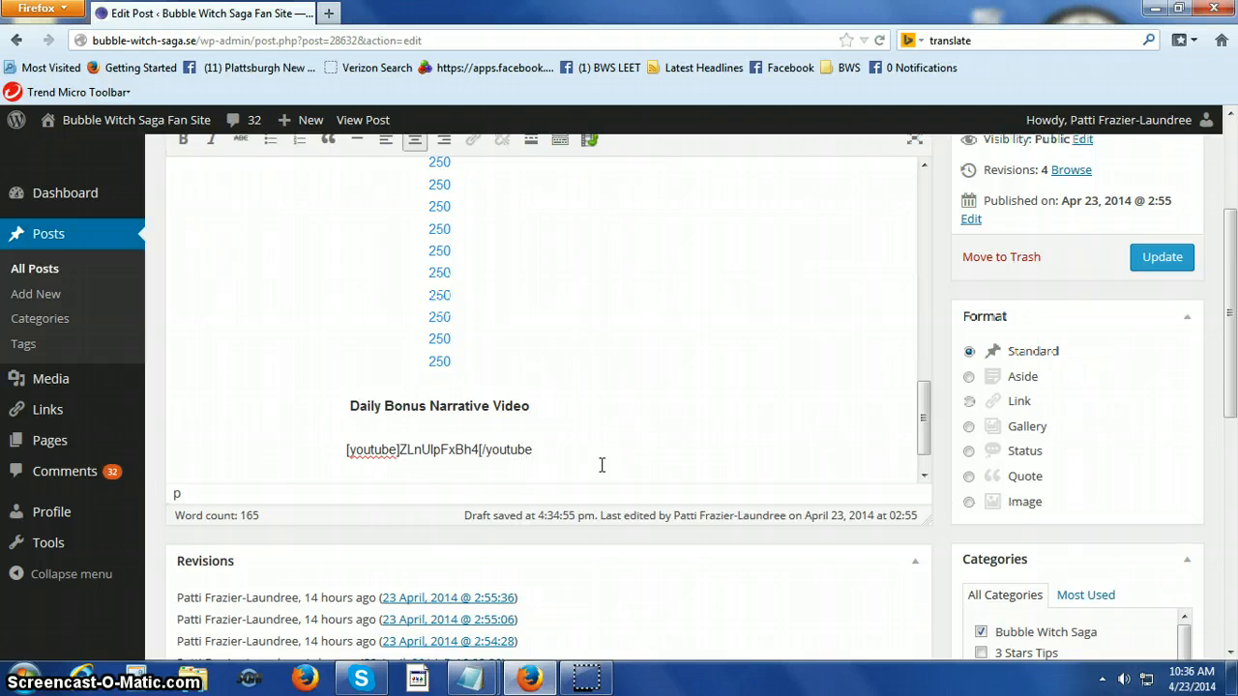
type("]")
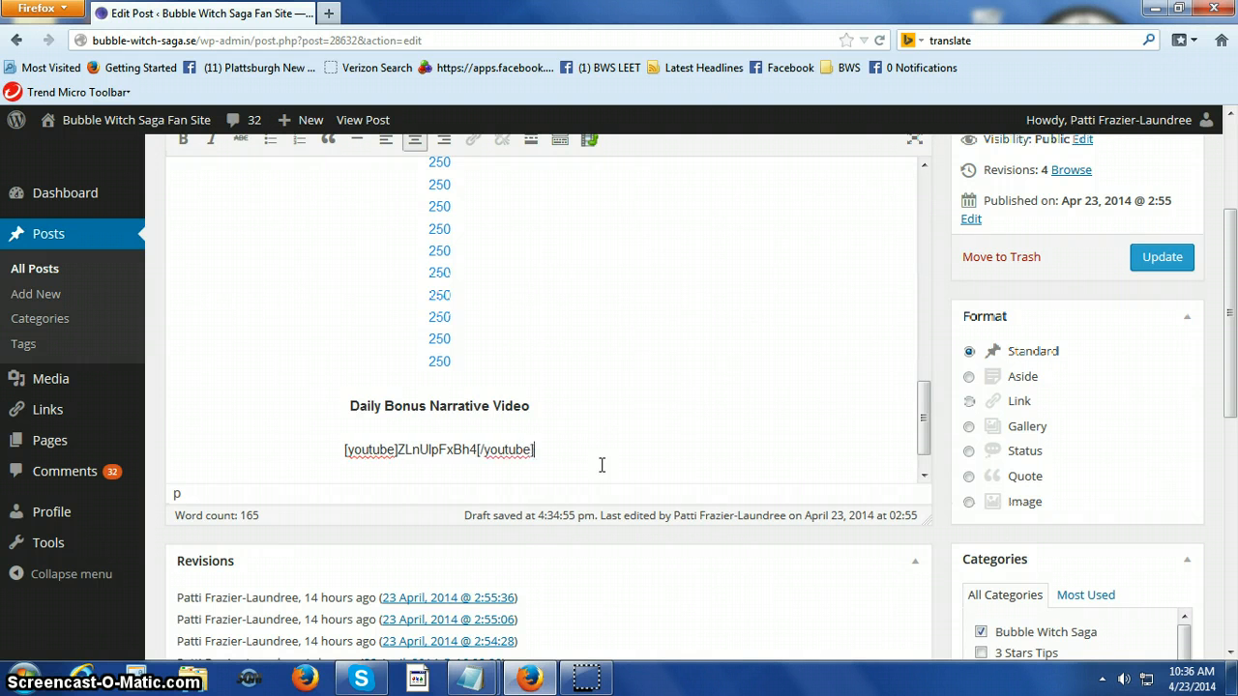
Review the edited post in the editor, from the game picture and tips paragraph to the bonus links and video shortcodes.
left_click(602, 465)
scroll(668, 442, "up", 3)
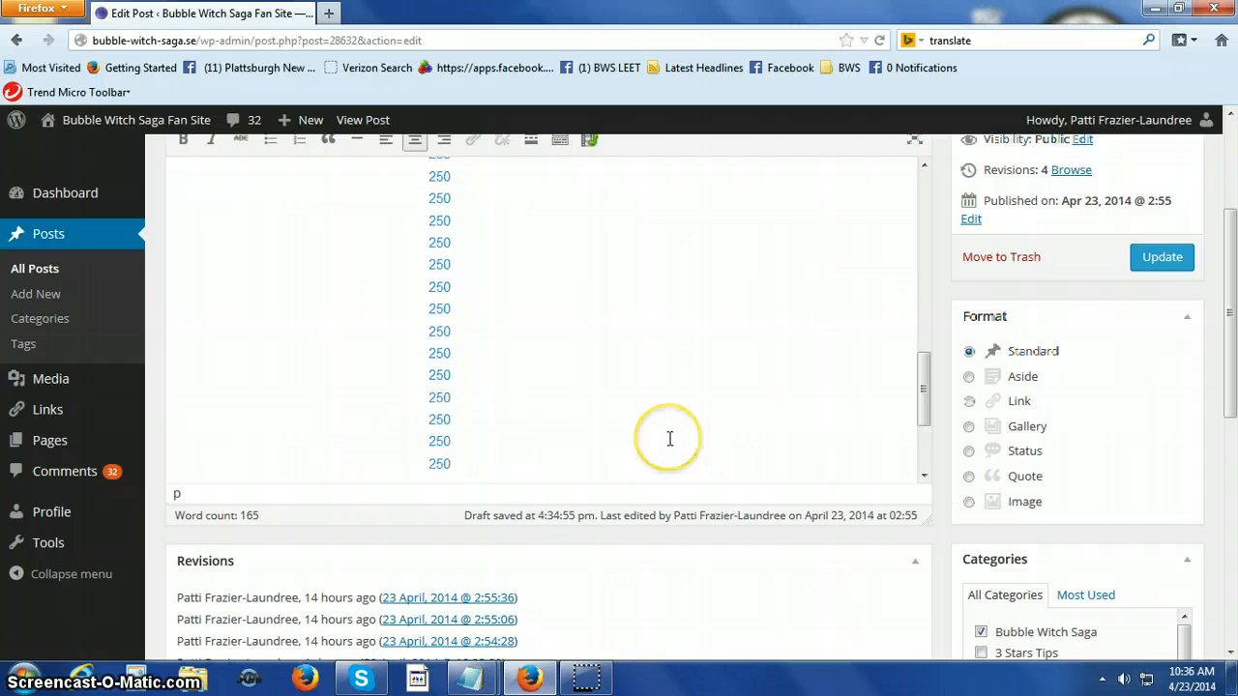
scroll(670, 439, "up", 5)
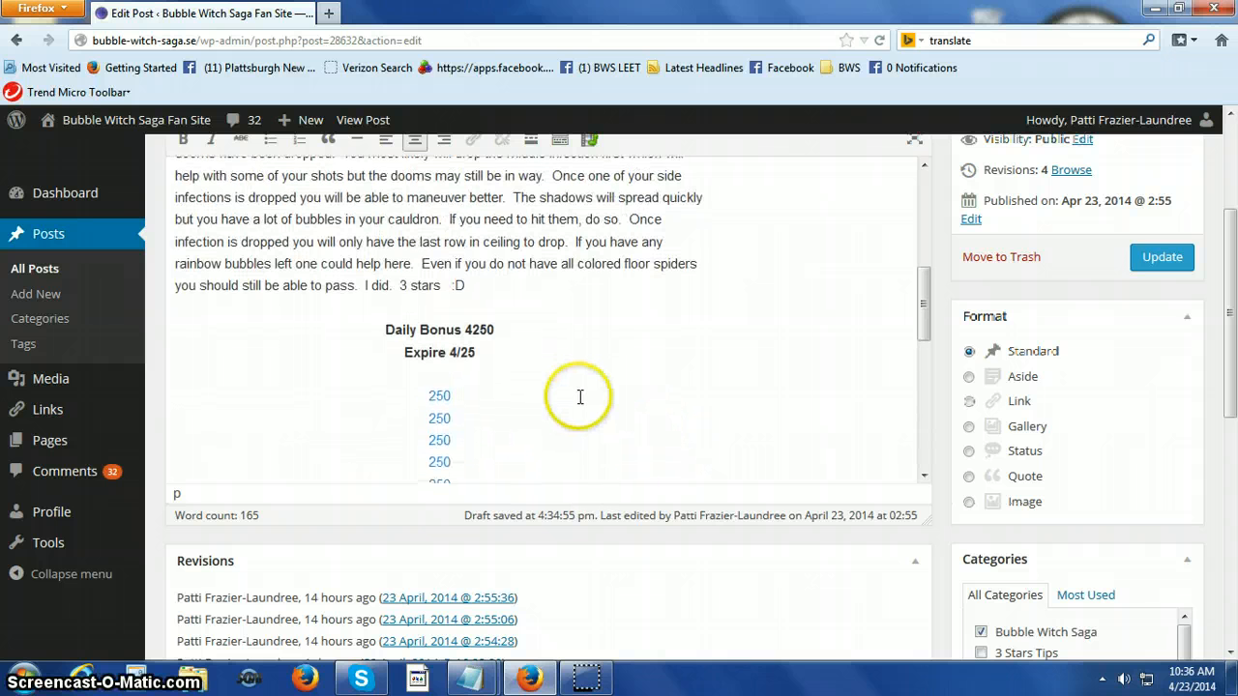
scroll(581, 397, "down", 3)
scroll(580, 397, "down", 2)
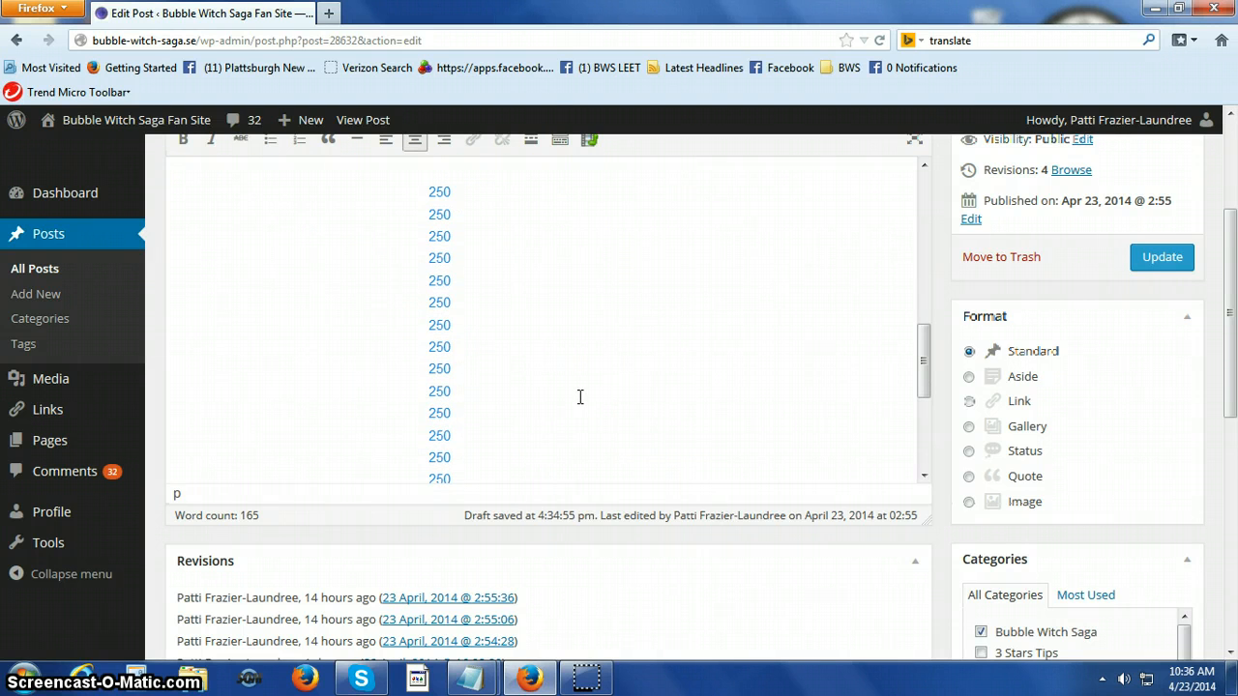
scroll(580, 396, "up", 8)
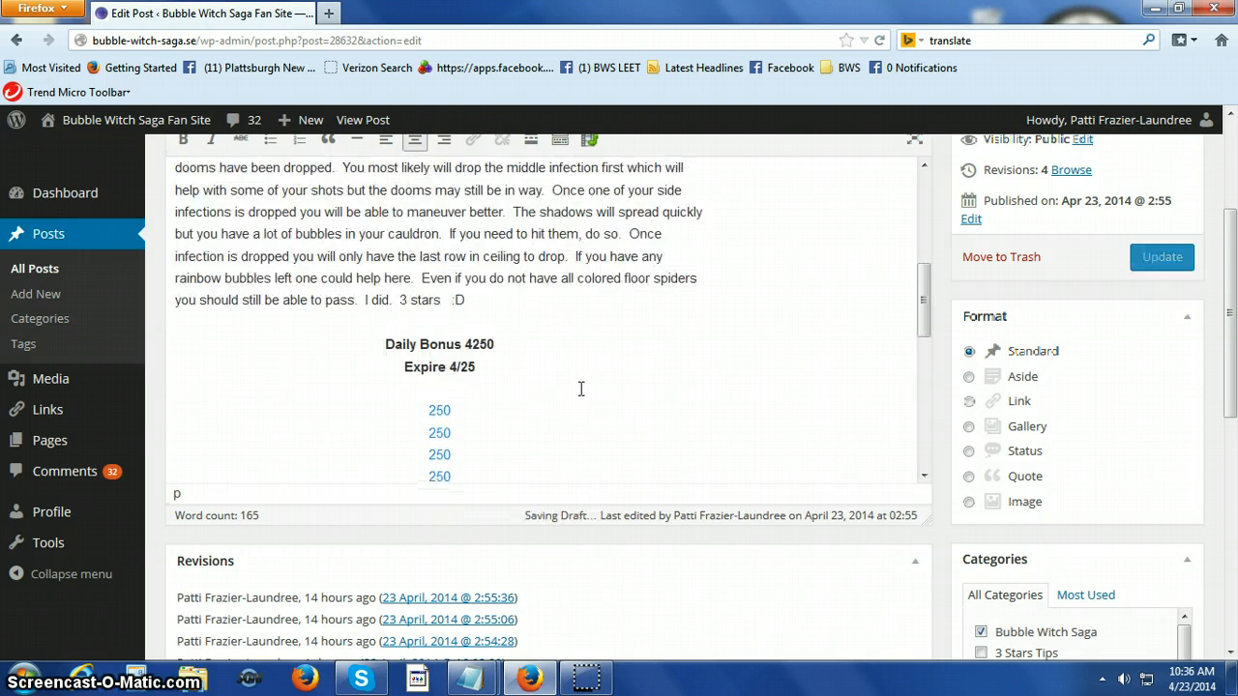
left_click(531, 371)
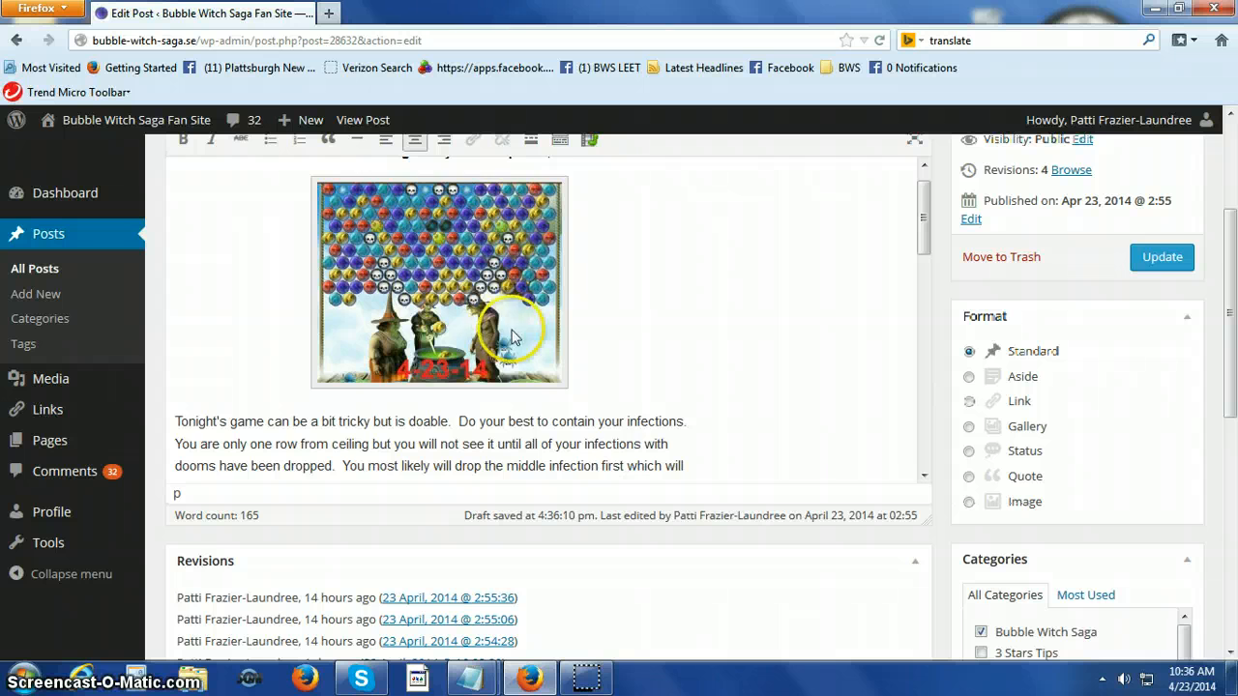
scroll(497, 339, "down", 4)
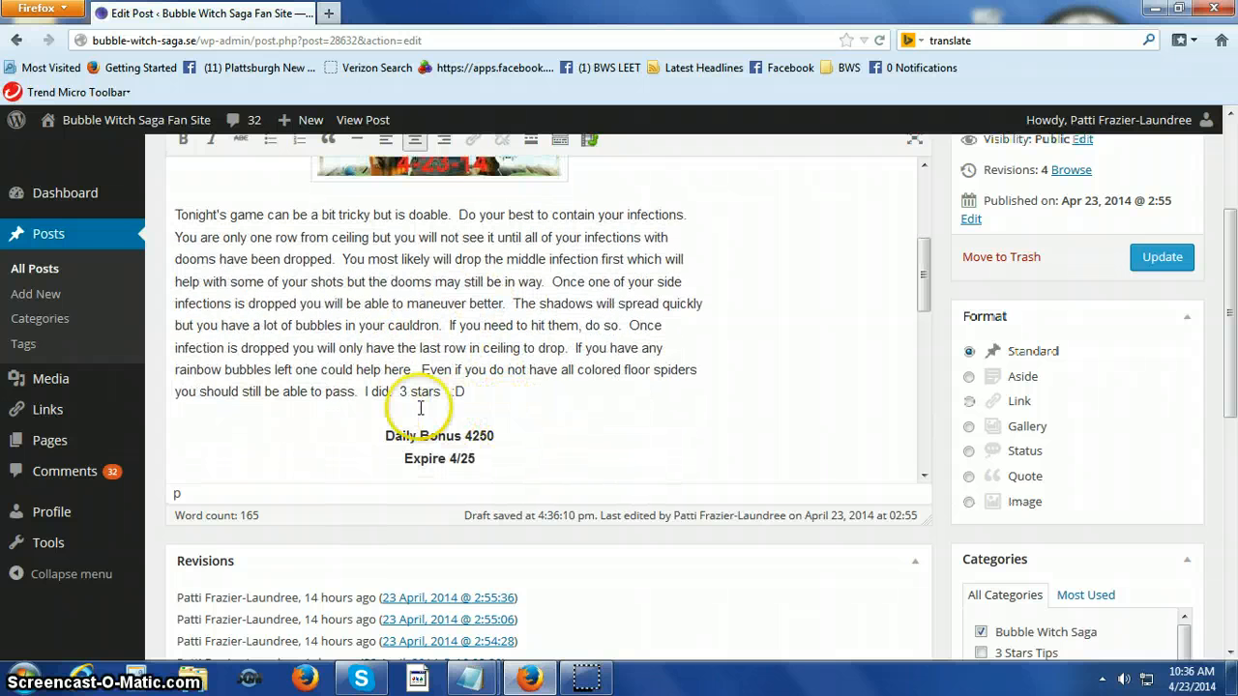
scroll(580, 398, "down", 6)
scroll(583, 400, "down", 4)
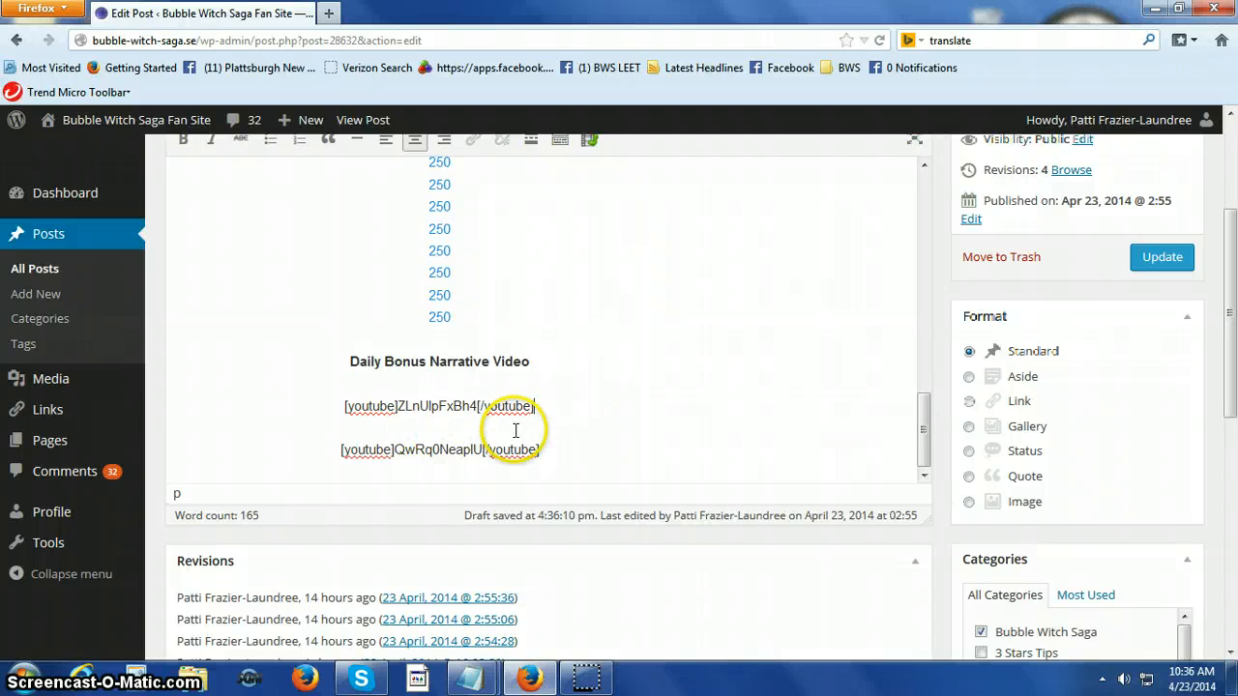
scroll(732, 411, "up", 2)
scroll(730, 414, "down", 2)
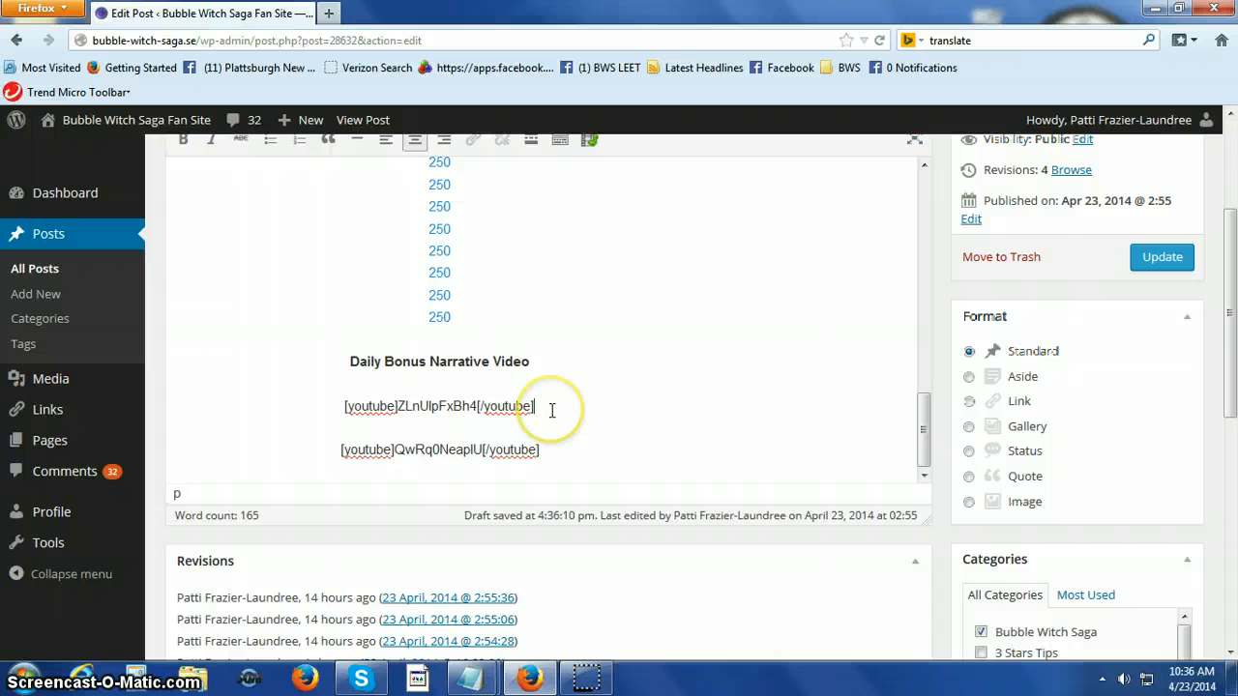
Preview the post changes and check the picture, tips paragraph, bonus links and embedded narrative video on the preview page.
left_click_drag(1226, 391, 1233, 302)
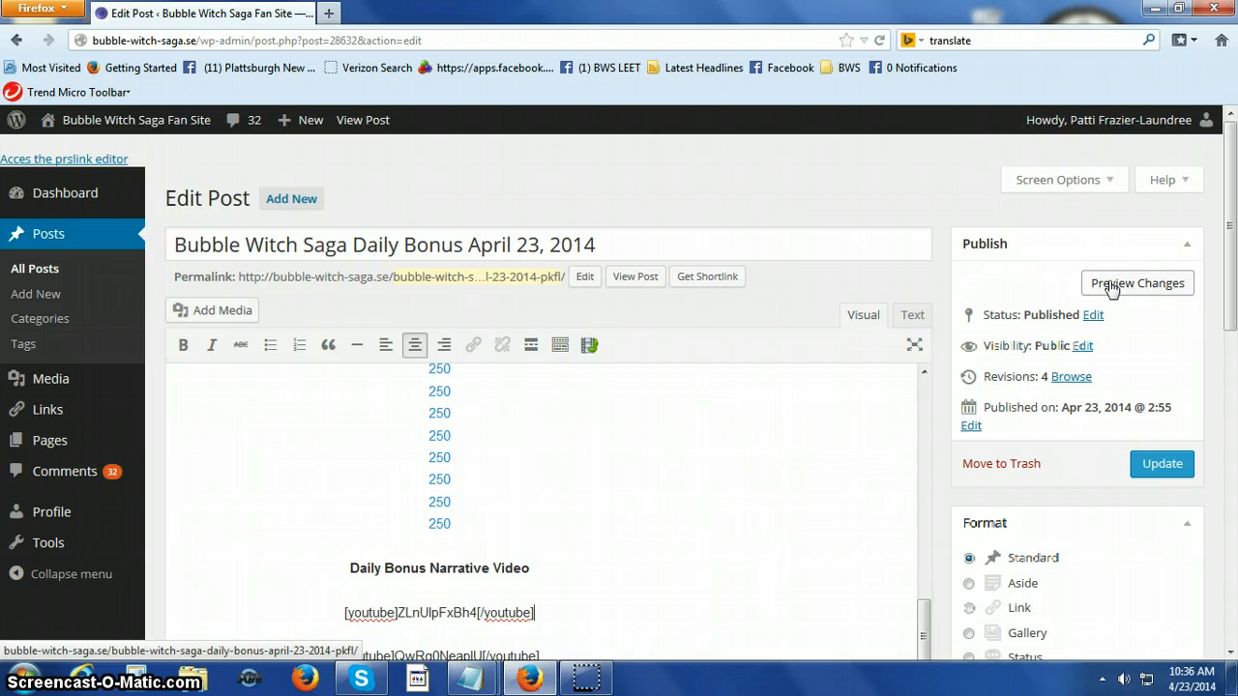
left_click(1150, 286)
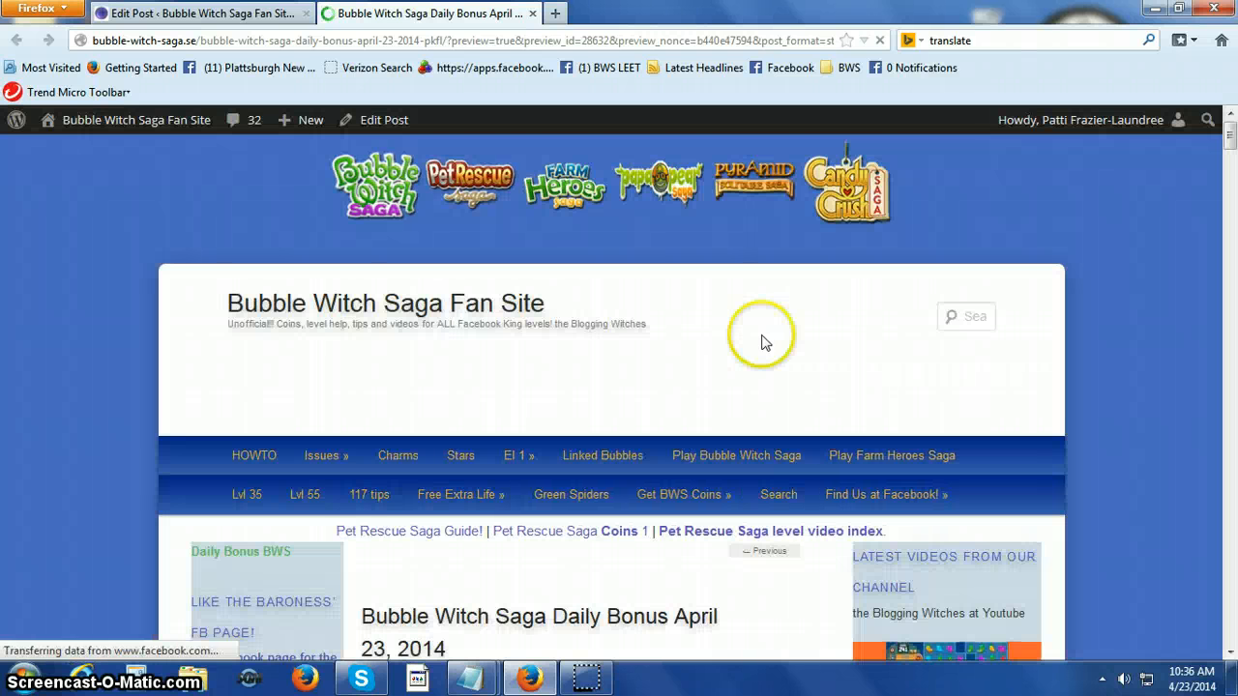
scroll(662, 368, "down", 5)
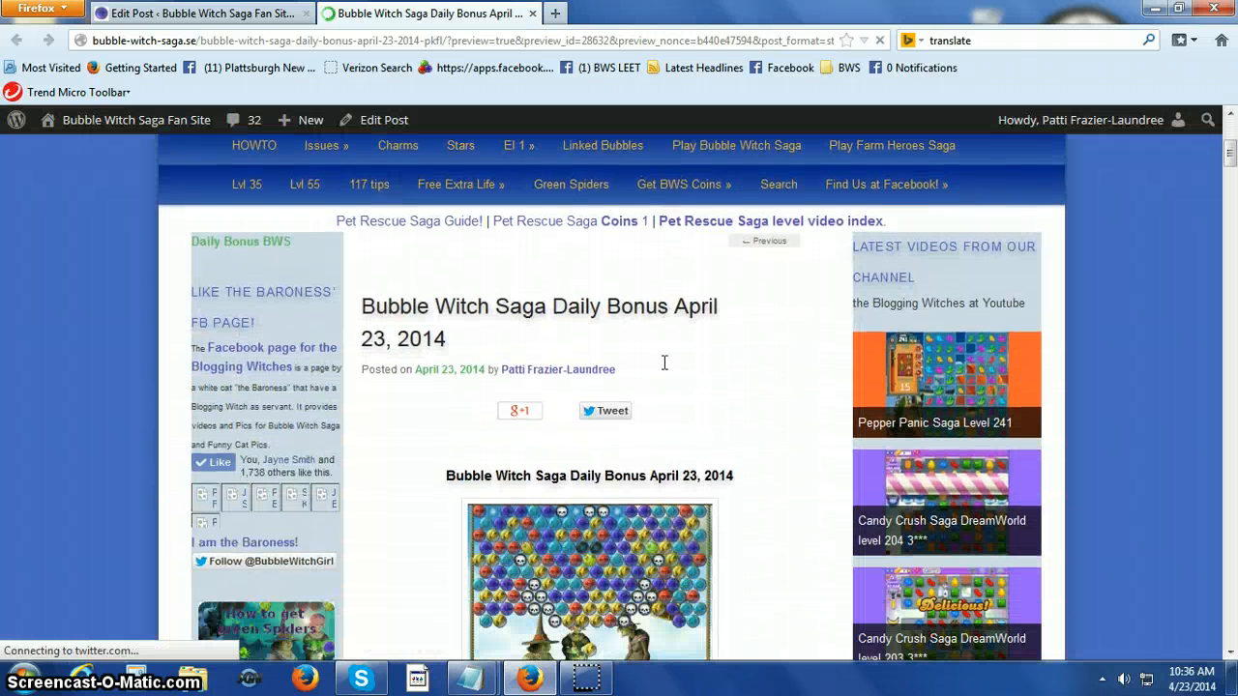
scroll(665, 363, "down", 8)
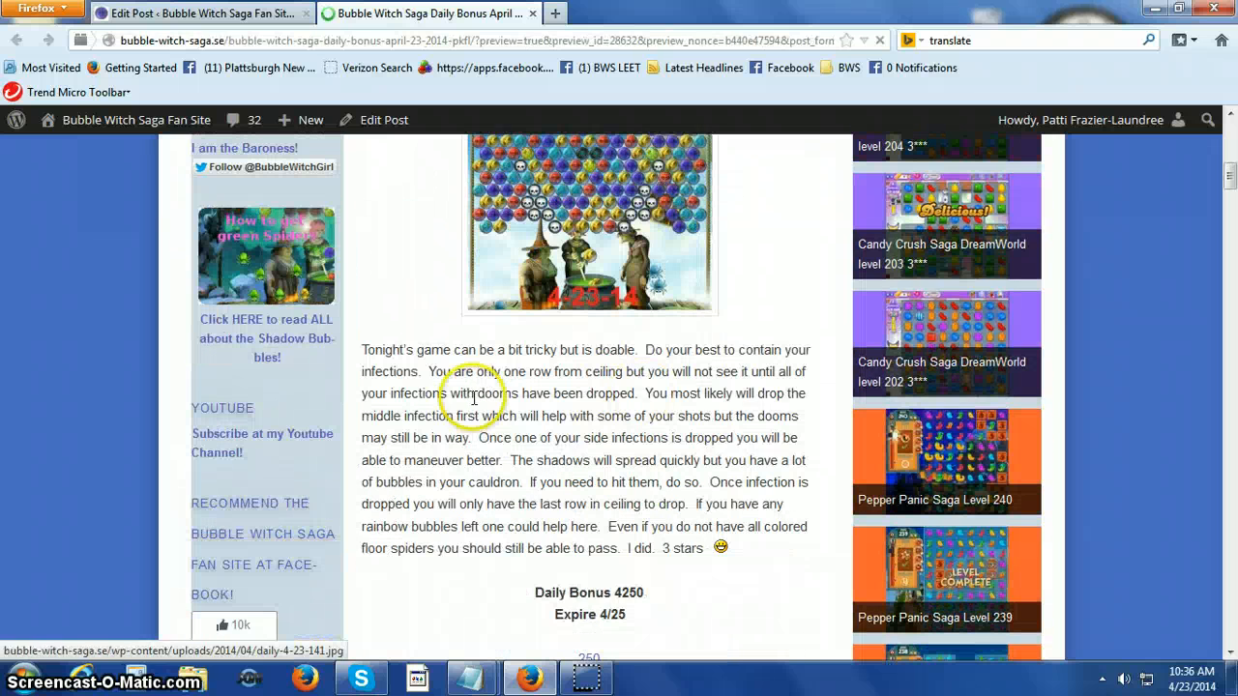
scroll(426, 377, "down", 2)
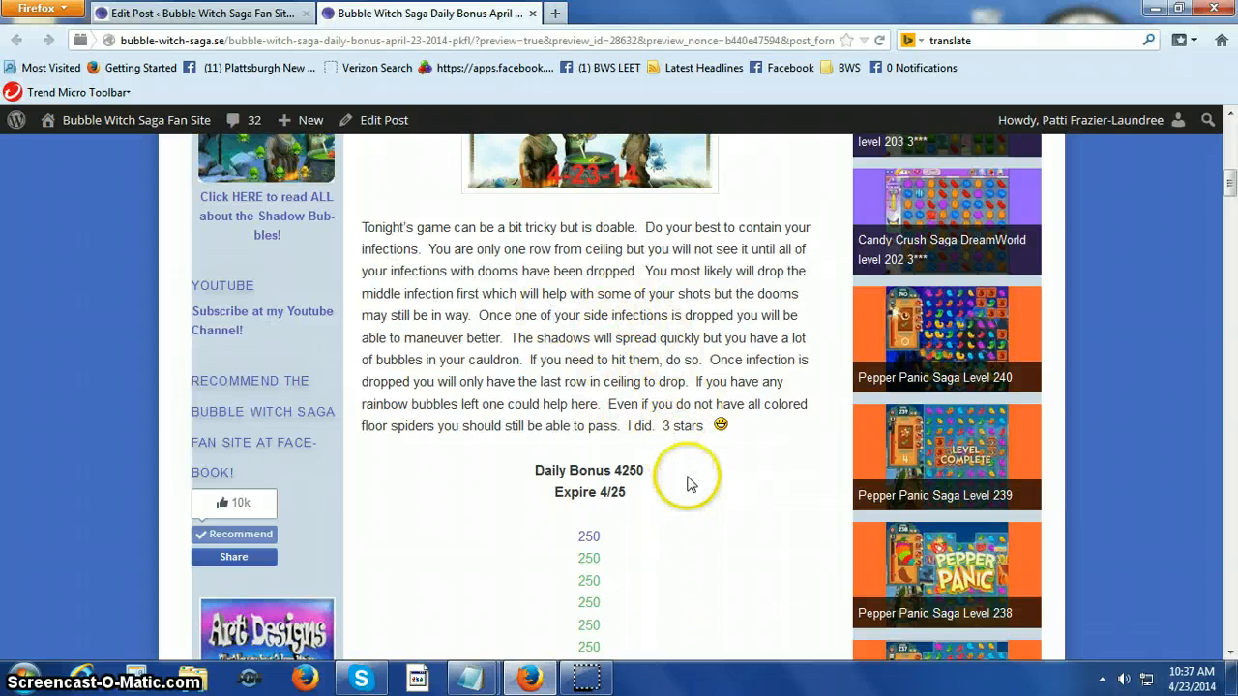
scroll(692, 483, "down", 6)
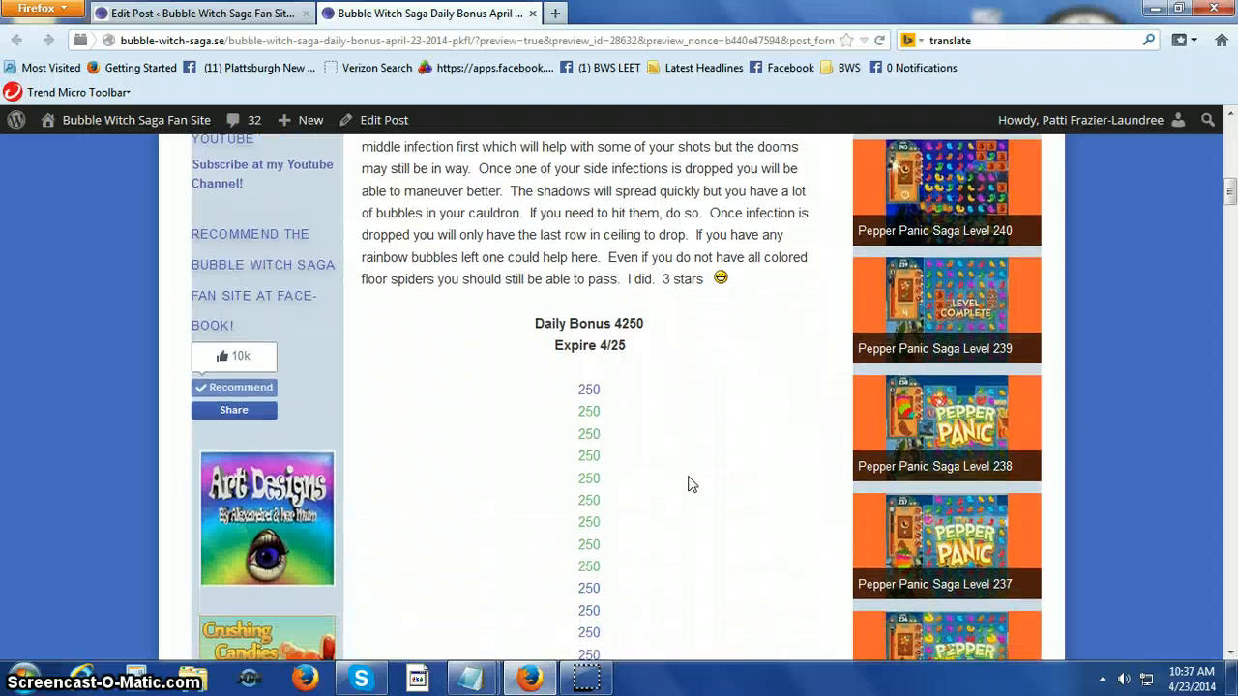
scroll(691, 483, "down", 6)
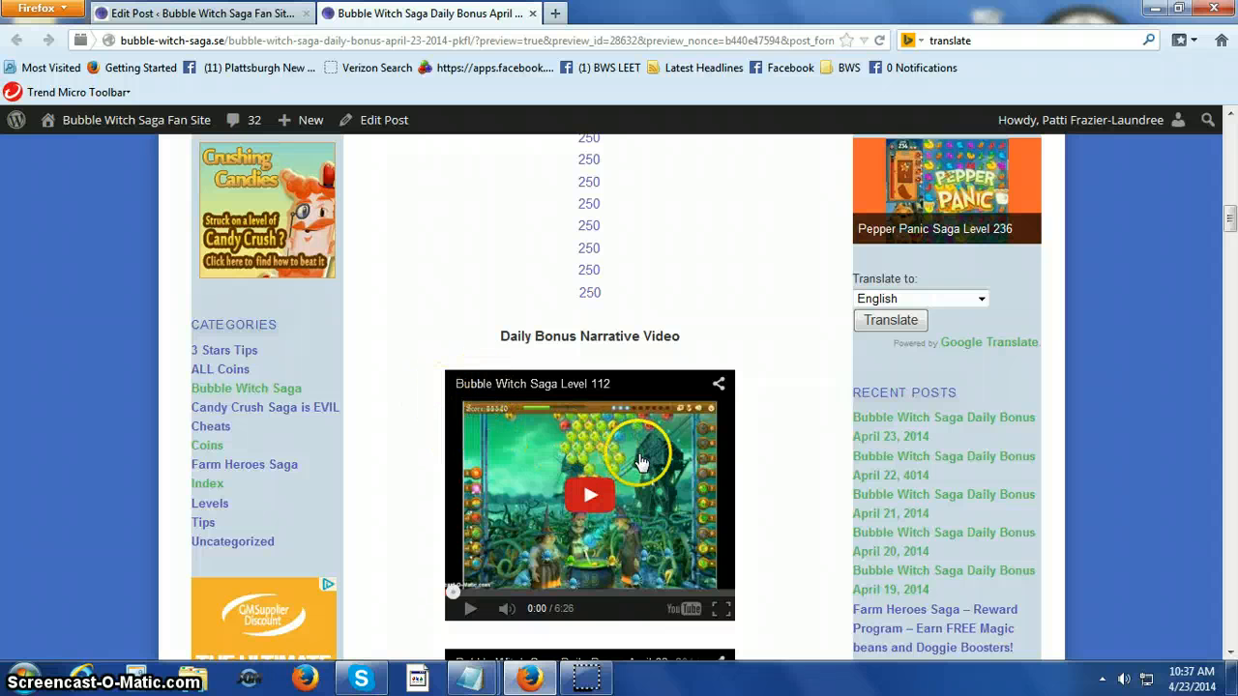
scroll(720, 438, "up", 5)
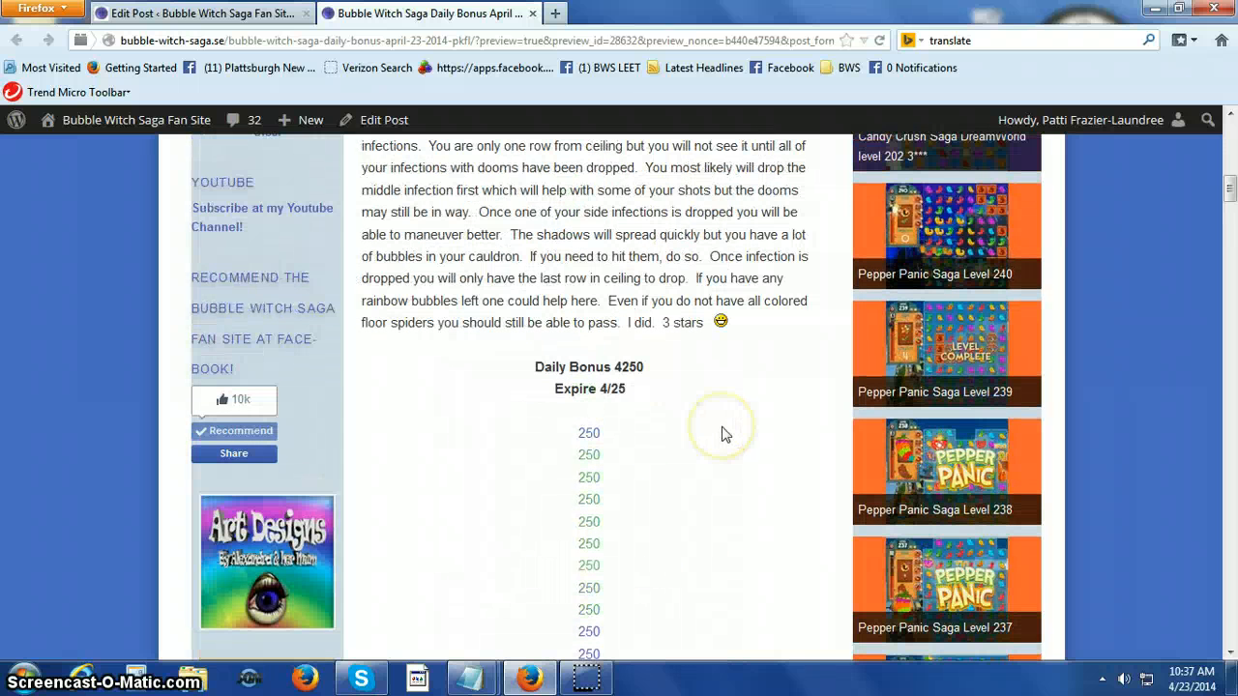
scroll(633, 415, "up", 2)
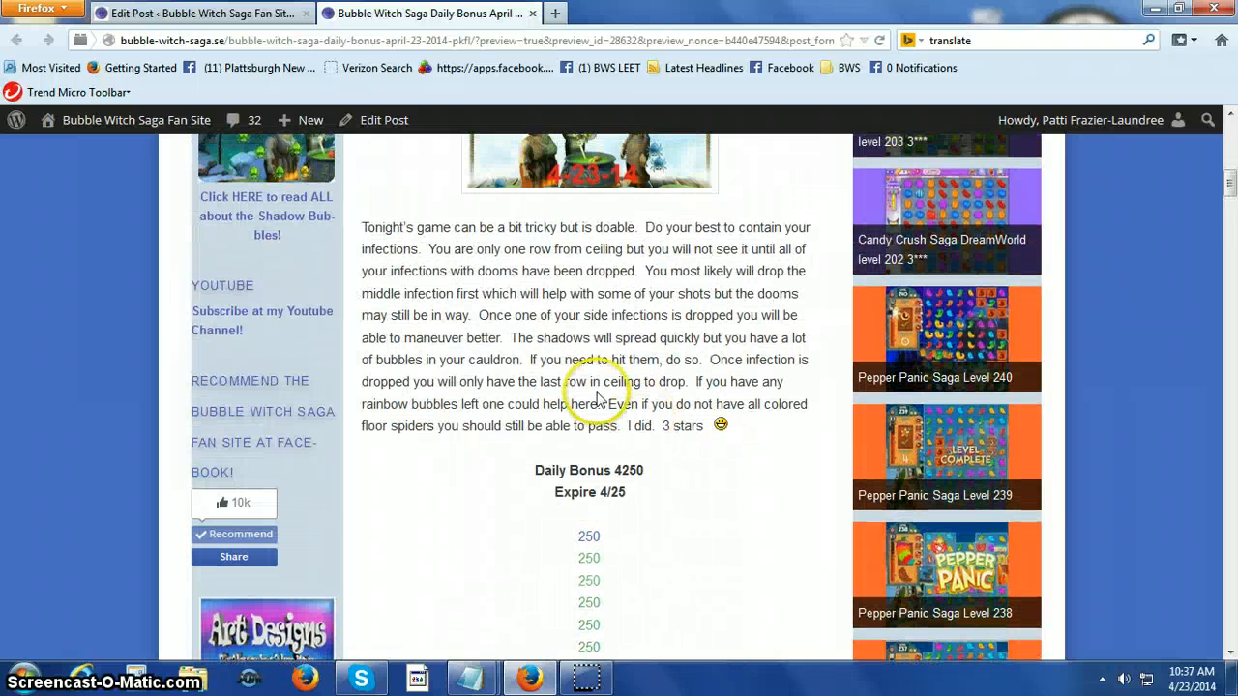
scroll(723, 473, "up", 2)
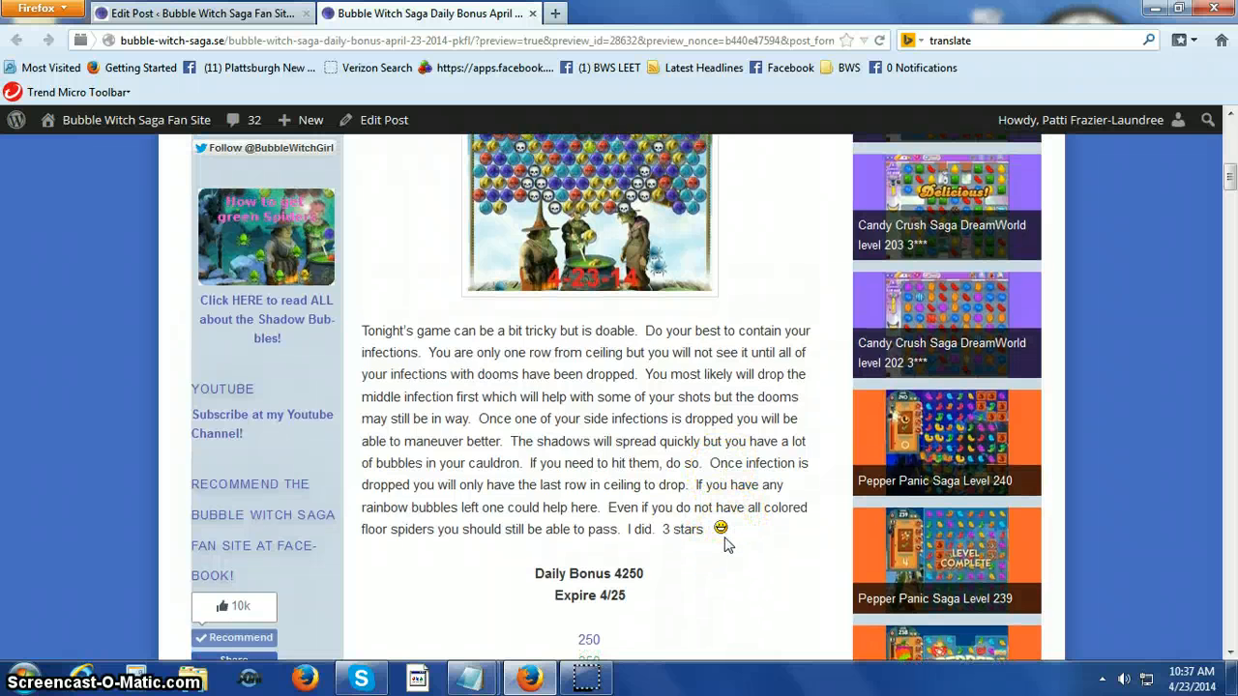
scroll(666, 484, "up", 6)
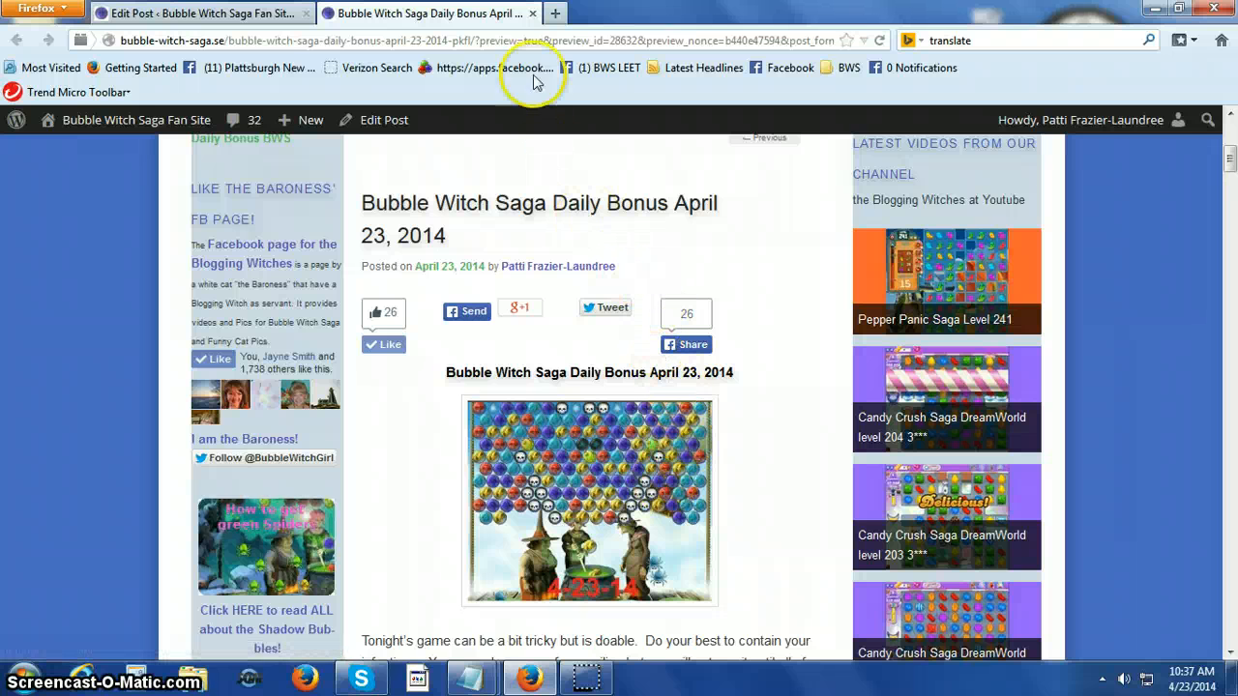
Close the preview and delete the [youtube]ZLnUlpFxBh4[/youtube] line and its blank line below the Daily Bonus Narrative Video heading.
left_click(533, 13)
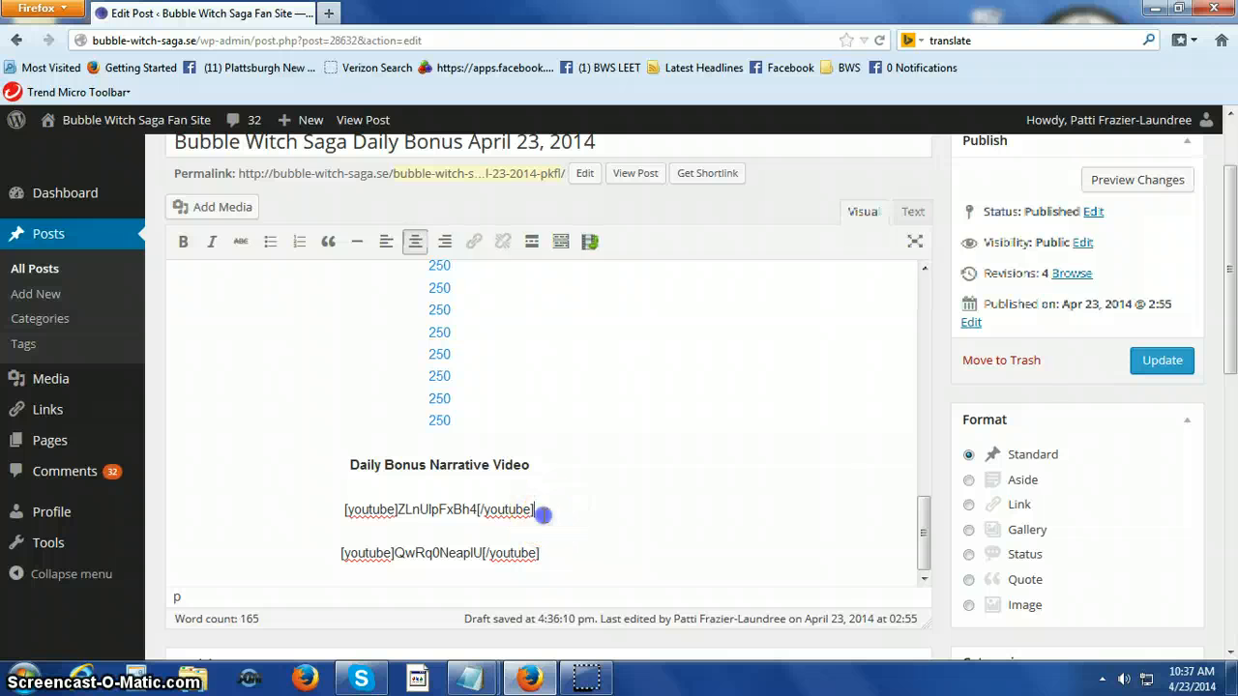
left_click_drag(540, 513, 330, 504)
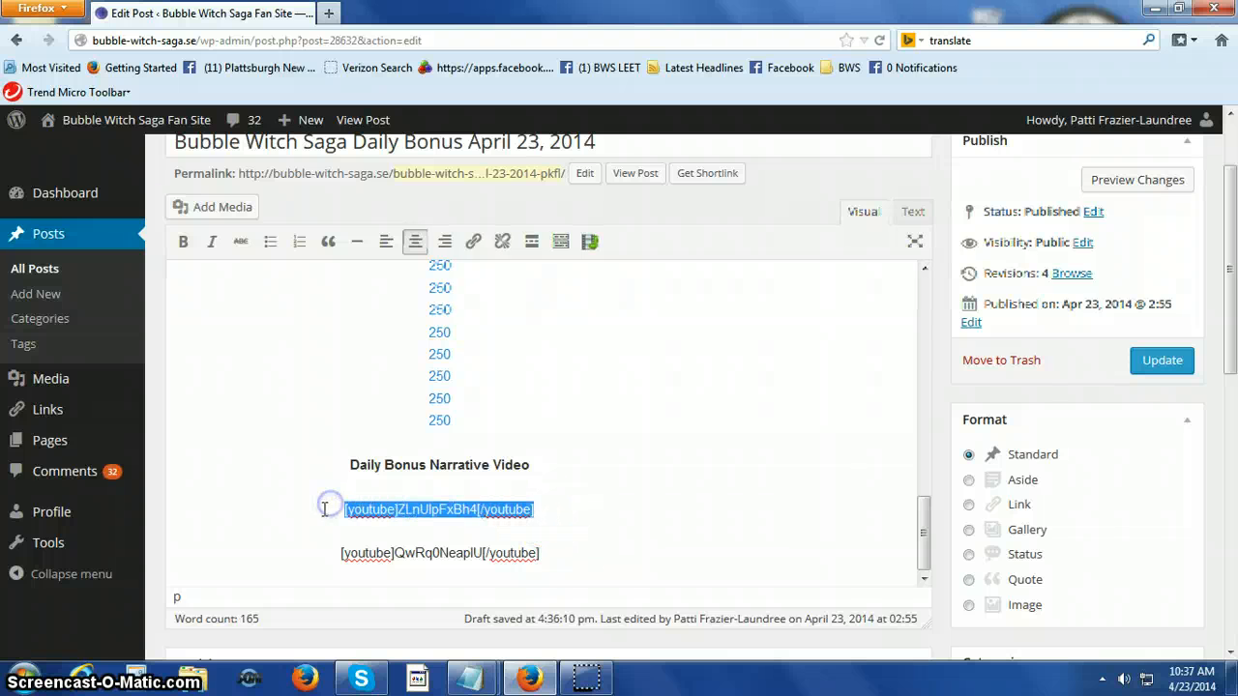
key("Delete")
key("Delete")
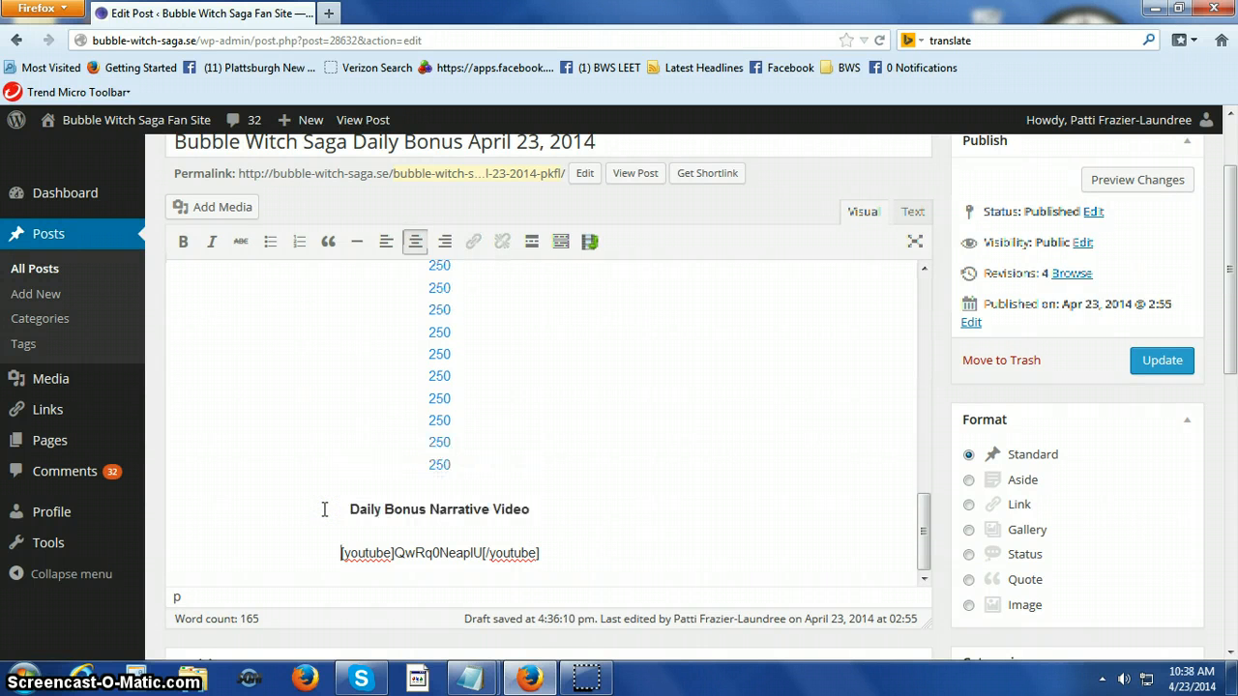
Check the April 23 post from its picture and tips paragraph to the bonus links, and update the published post.
scroll(647, 511, "up", 10)
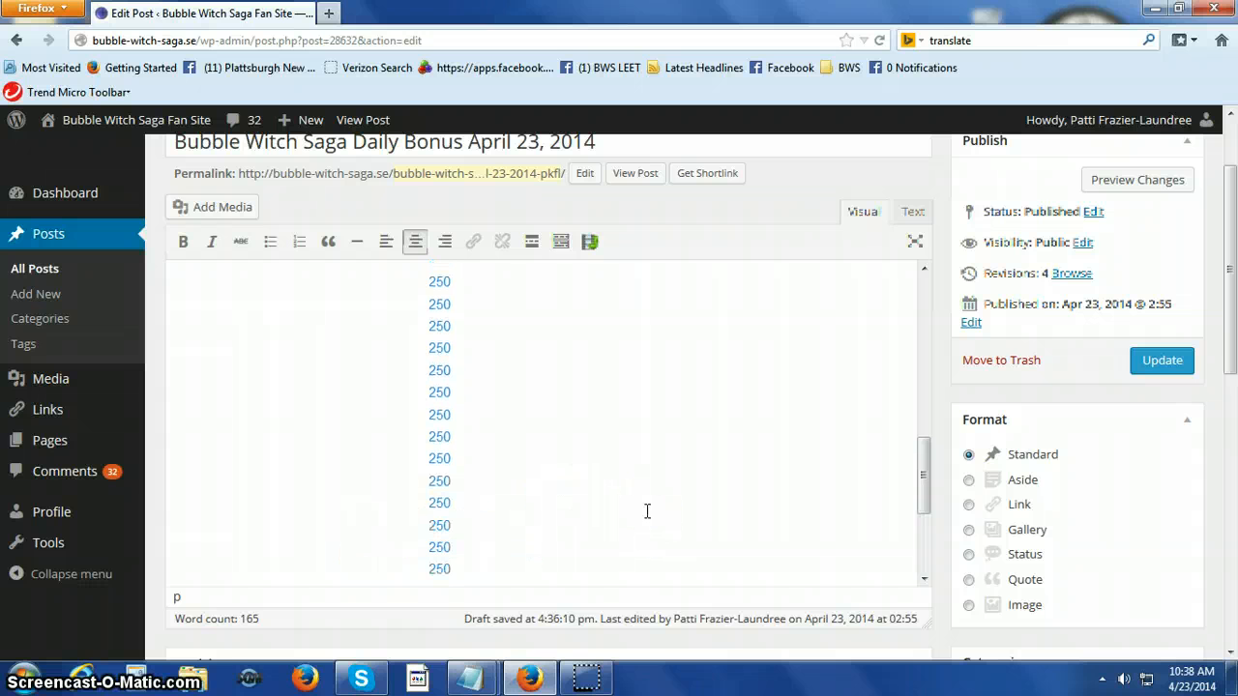
scroll(647, 510, "up", 5)
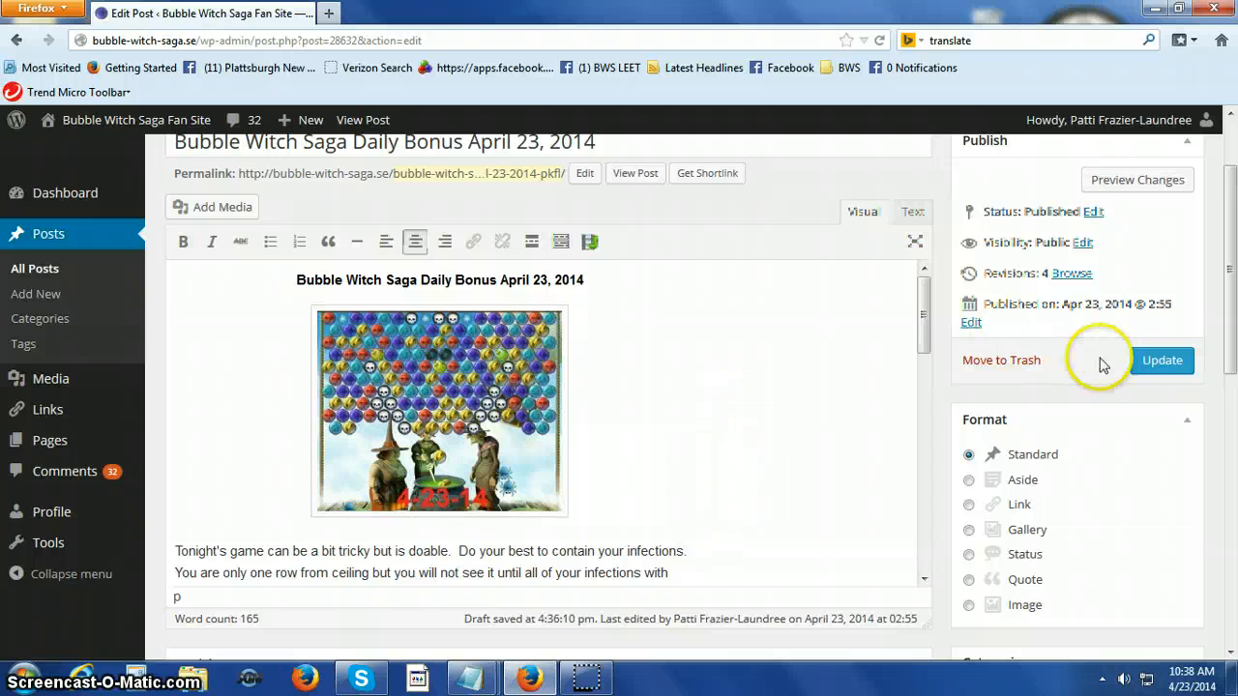
left_click(1161, 361)
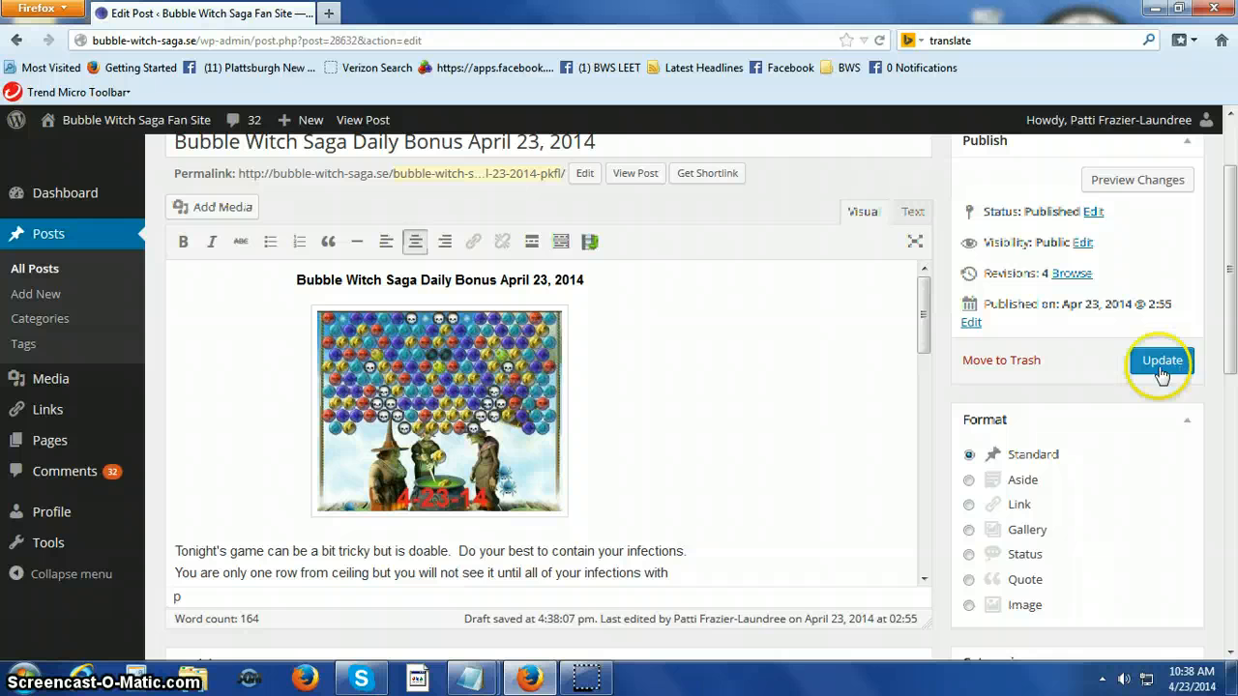
scroll(830, 411, "down", 5)
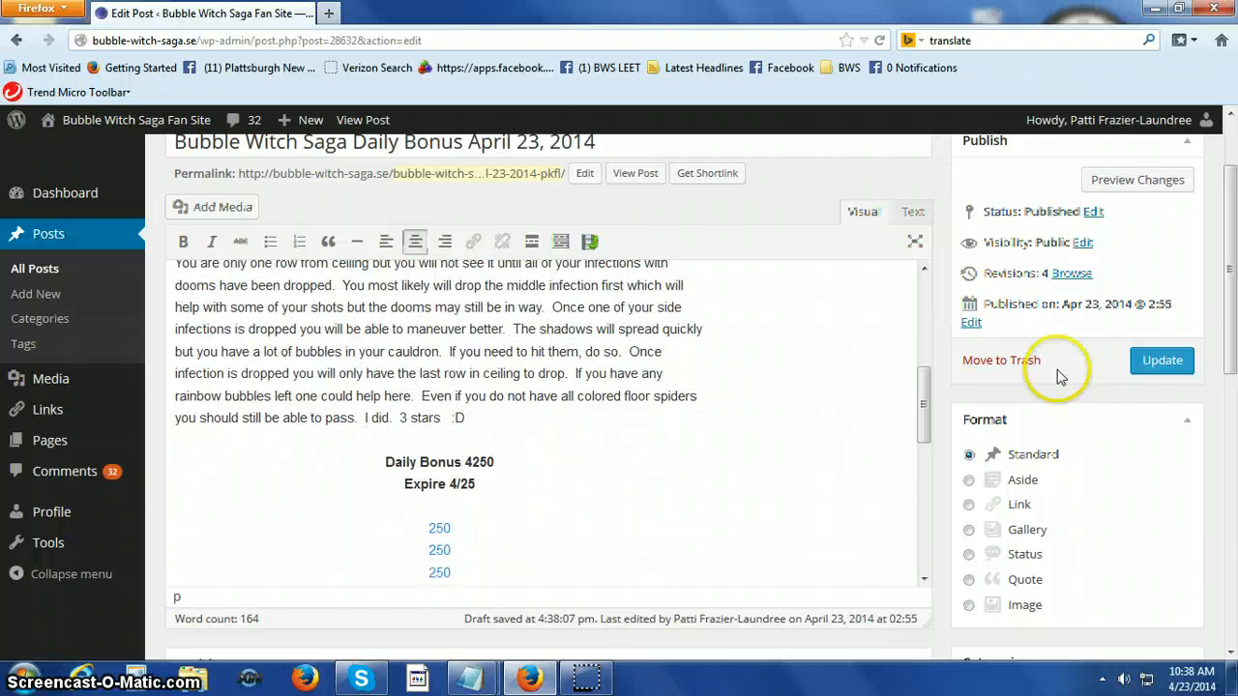
left_click(1146, 373)
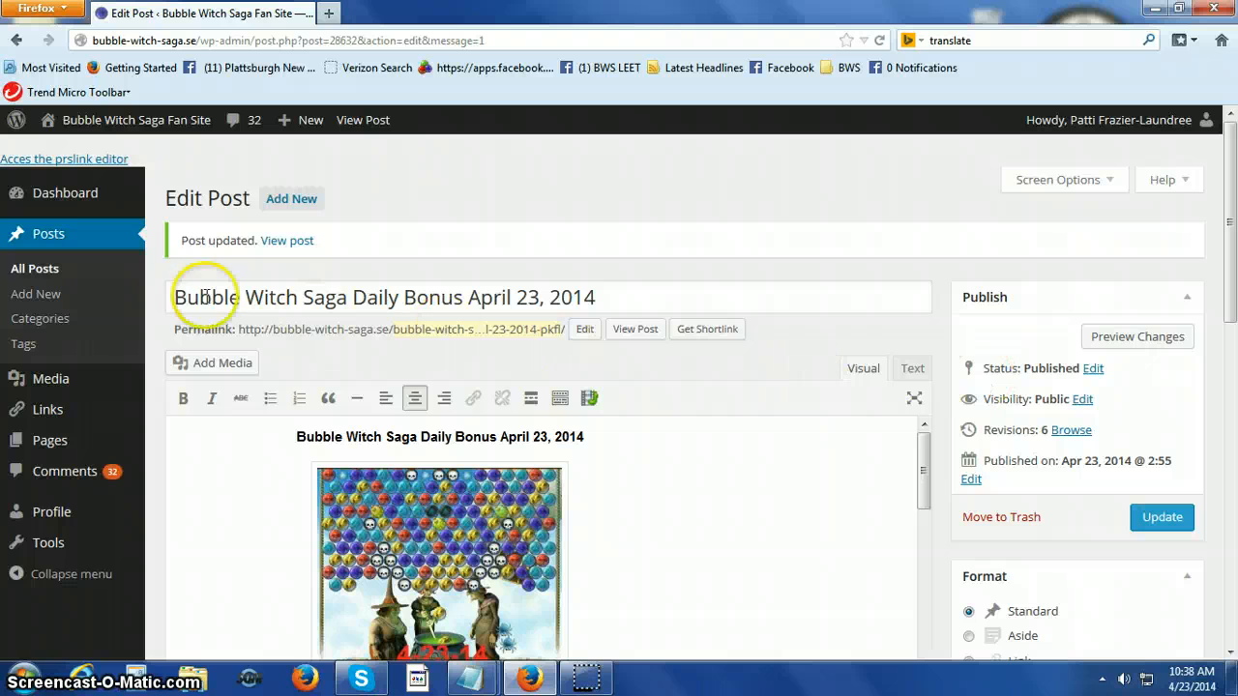
Open the draft "Bubble Witch Saga Daily Bonus April 24, 2014" for editing from the list of all posts and look through its content.
left_click(29, 272)
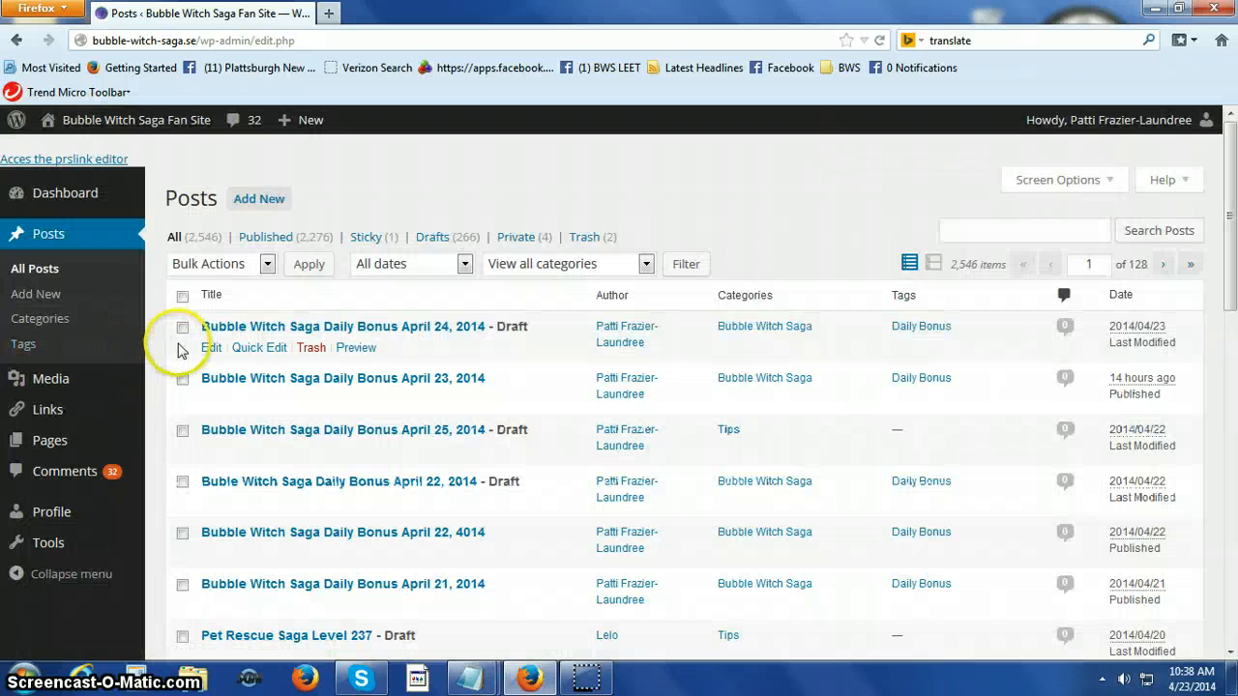
left_click(181, 327)
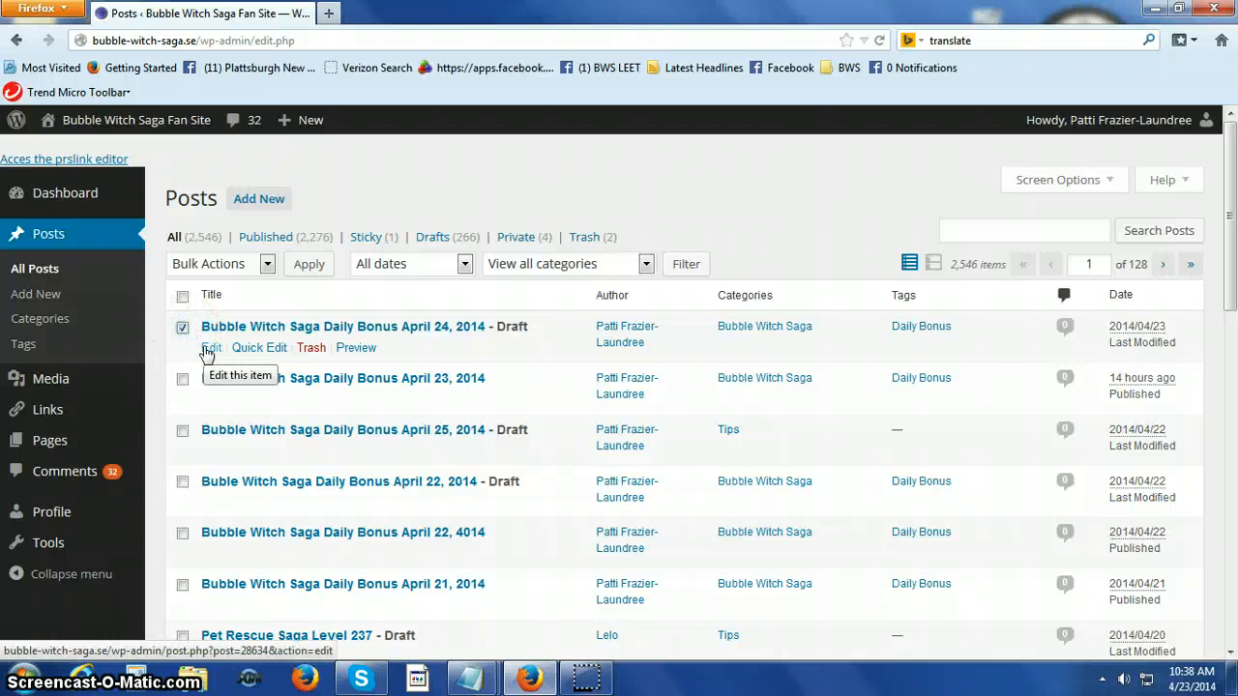
left_click(209, 349)
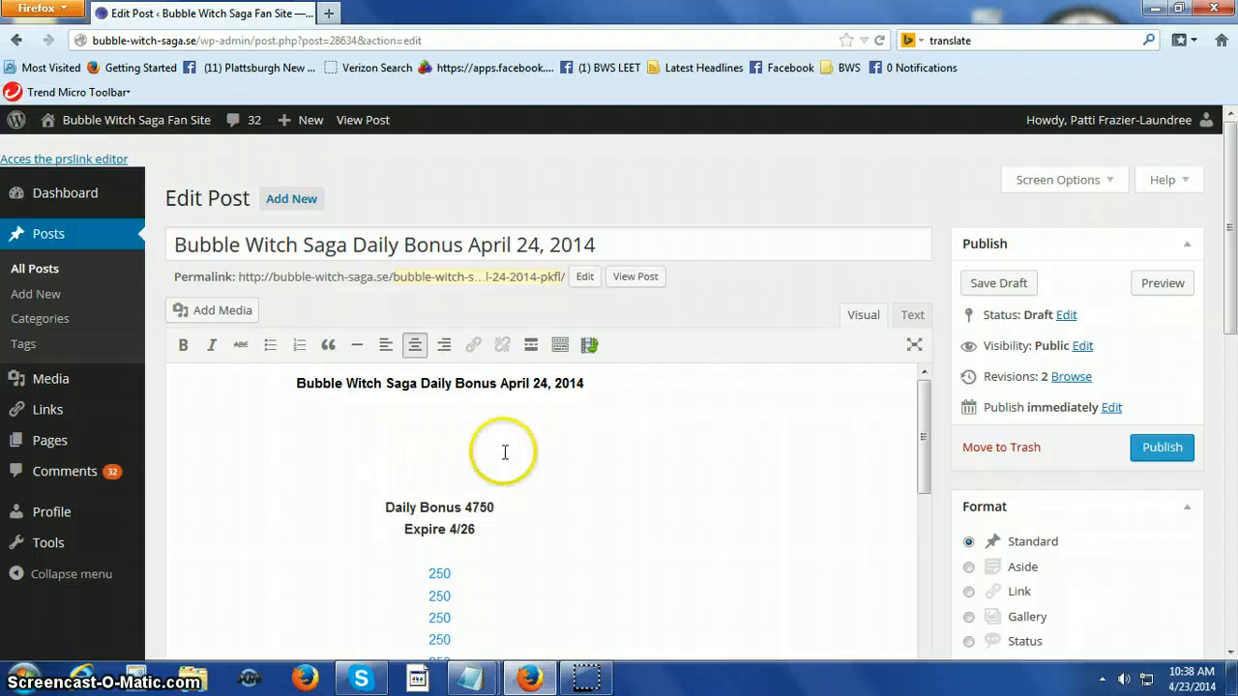
scroll(541, 464, "down", 3)
scroll(541, 464, "down", 5)
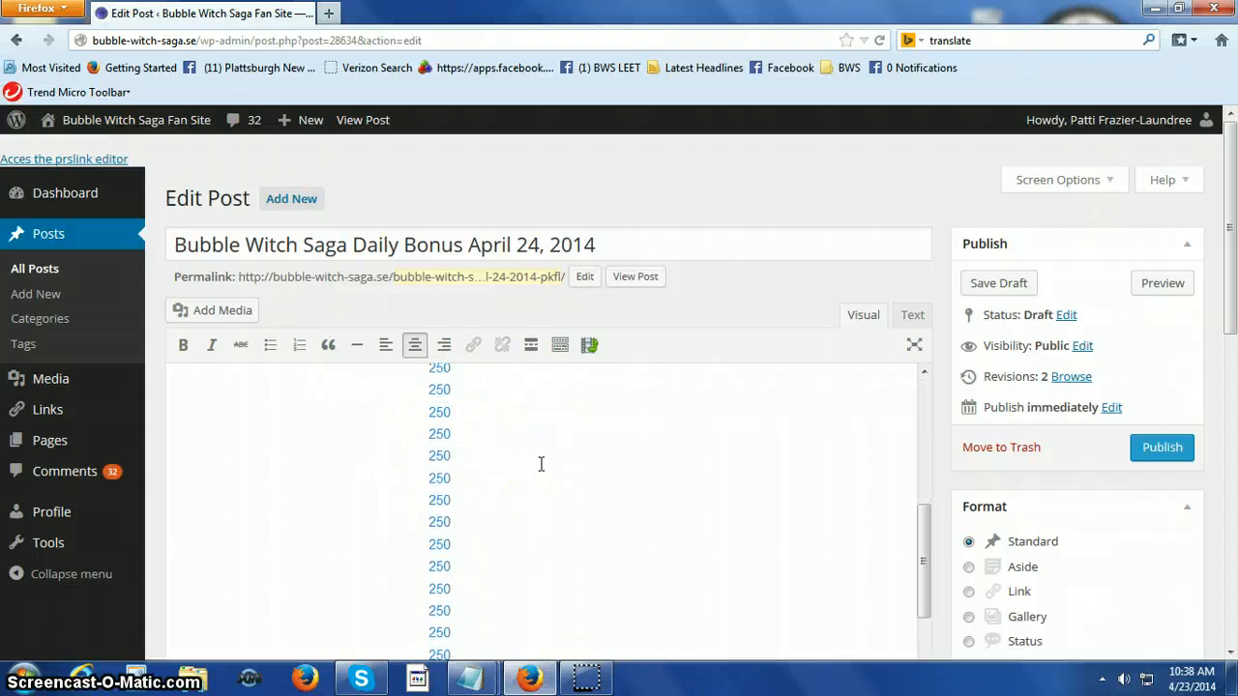
scroll(706, 447, "up", 8)
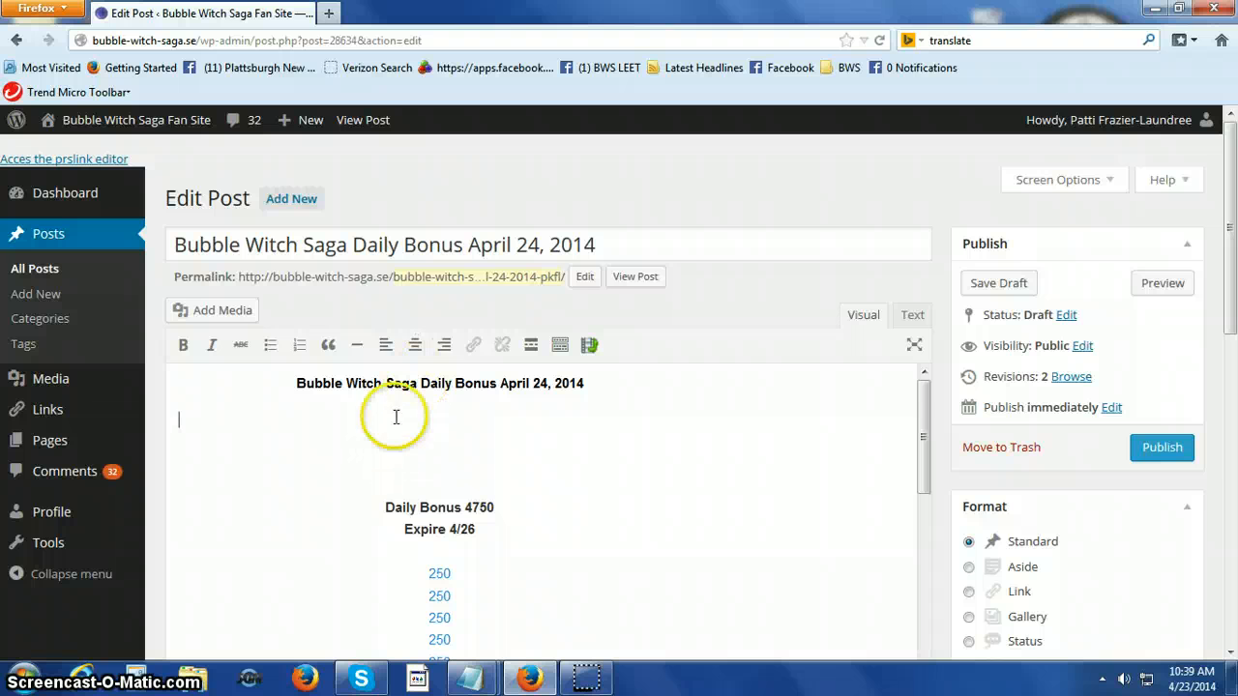
Permanently delete the duplicate image daily-4-23-141.jpg from the media library and insert daily-4-23-14.jpg centred below the post's heading.
left_click(422, 357)
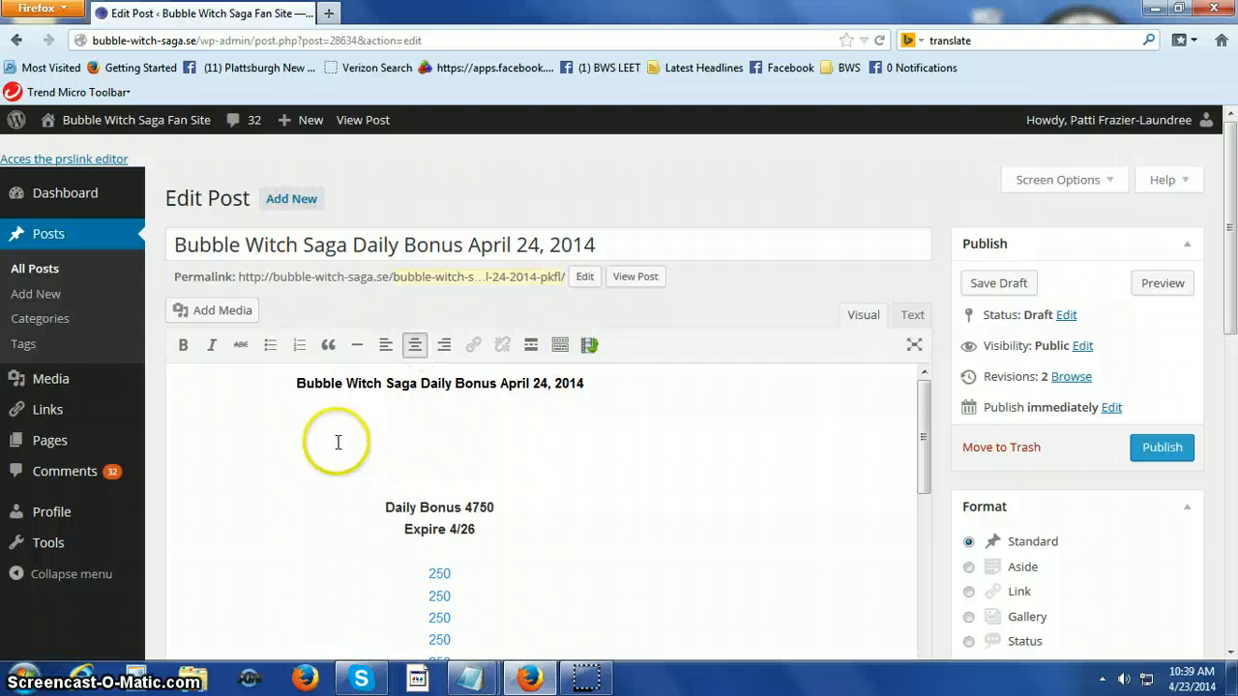
left_click(222, 310)
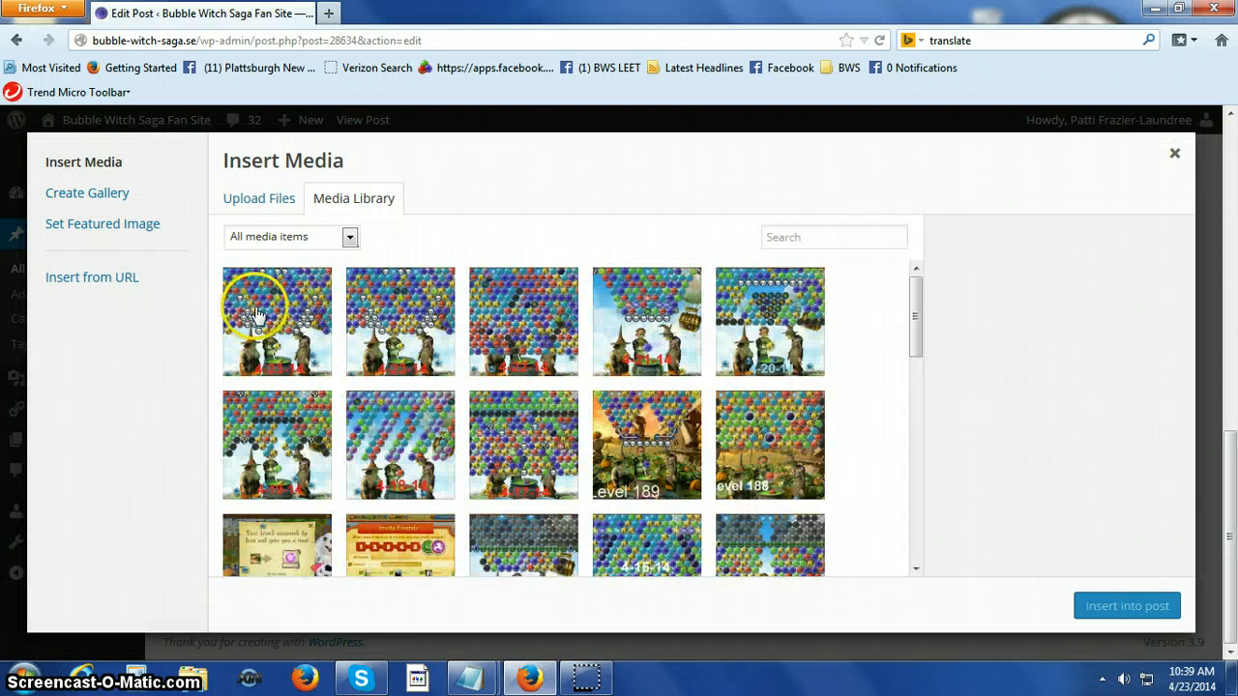
left_click(313, 298)
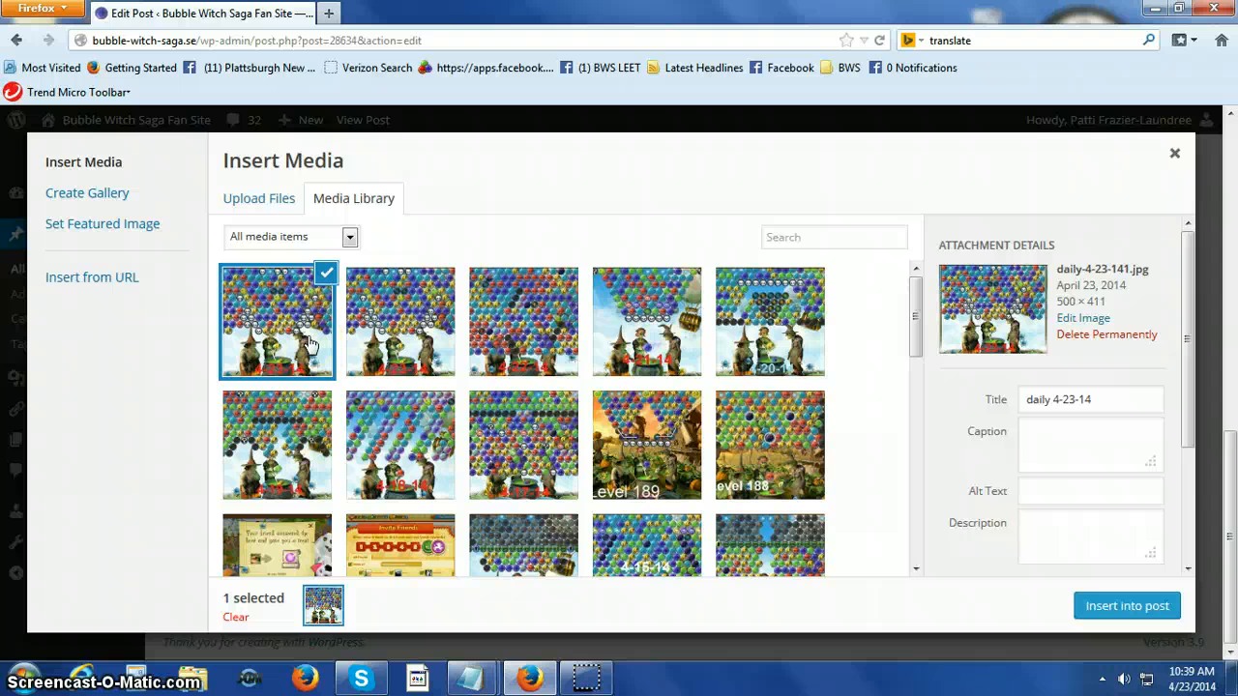
left_click(1099, 336)
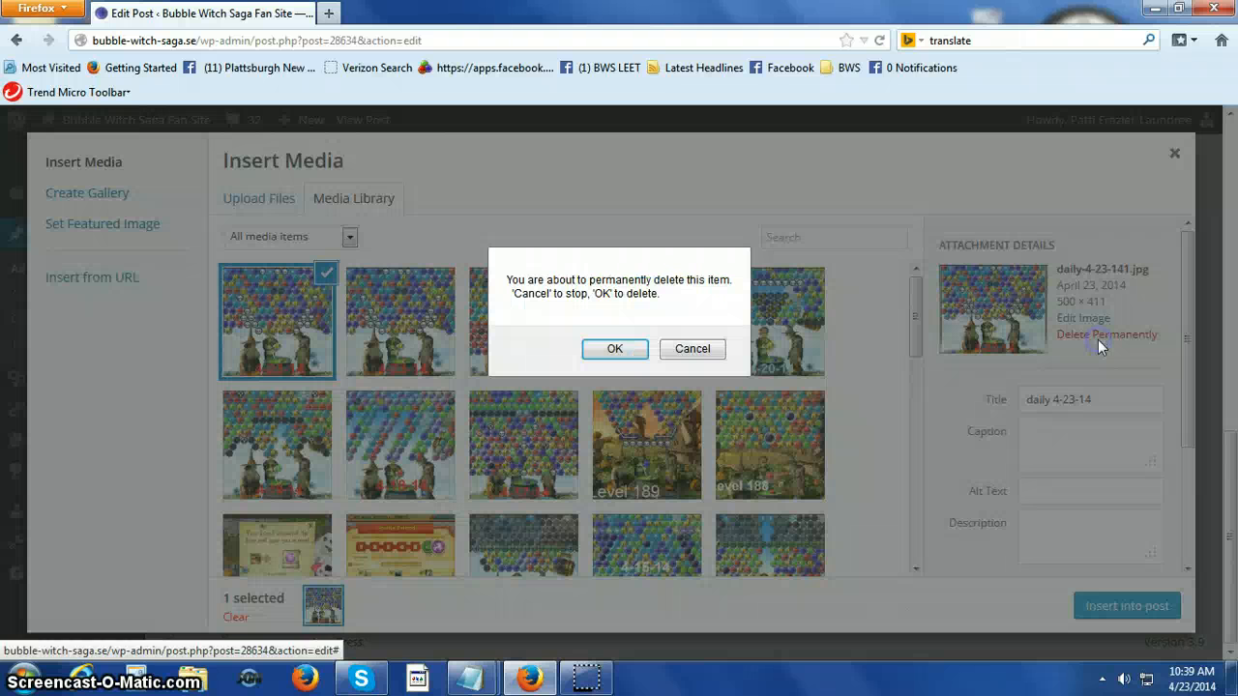
left_click(613, 351)
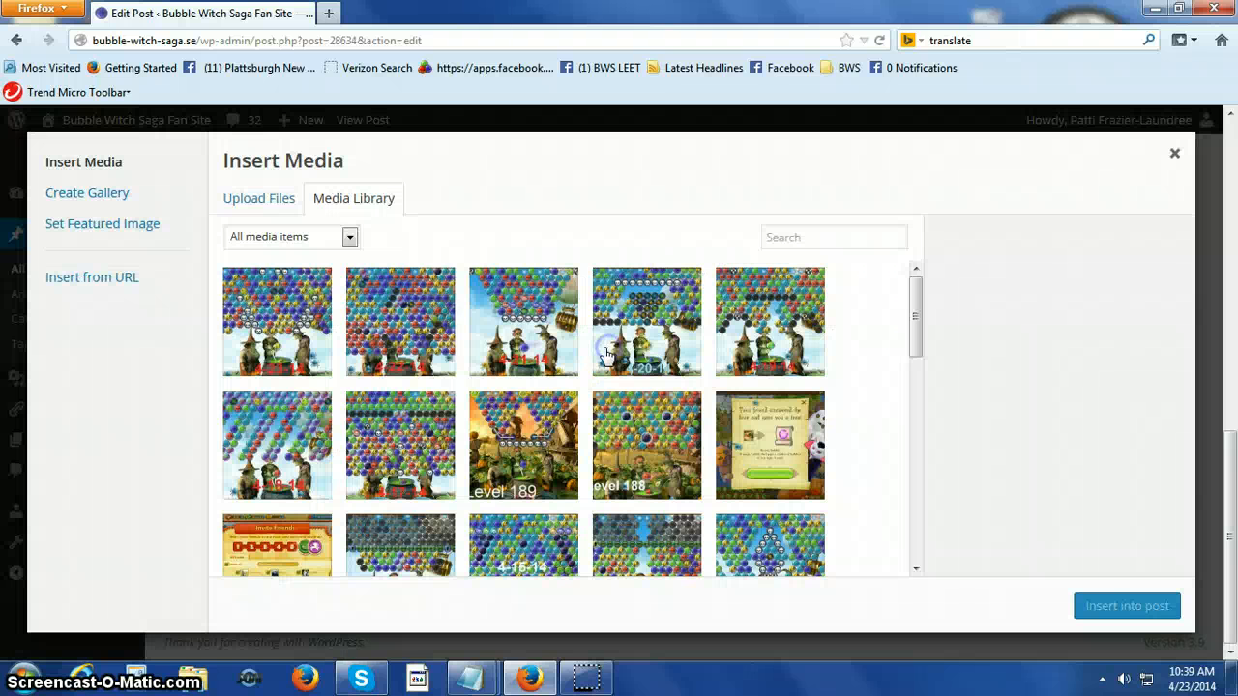
left_click(261, 329)
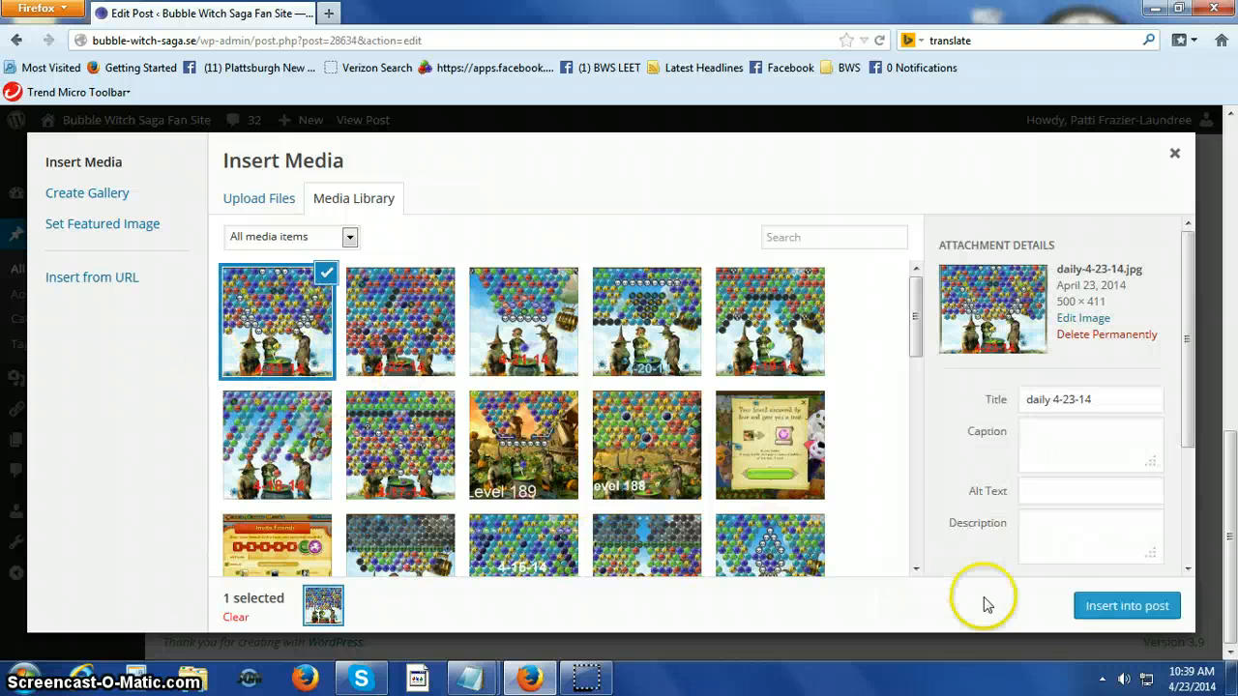
left_click(1090, 615)
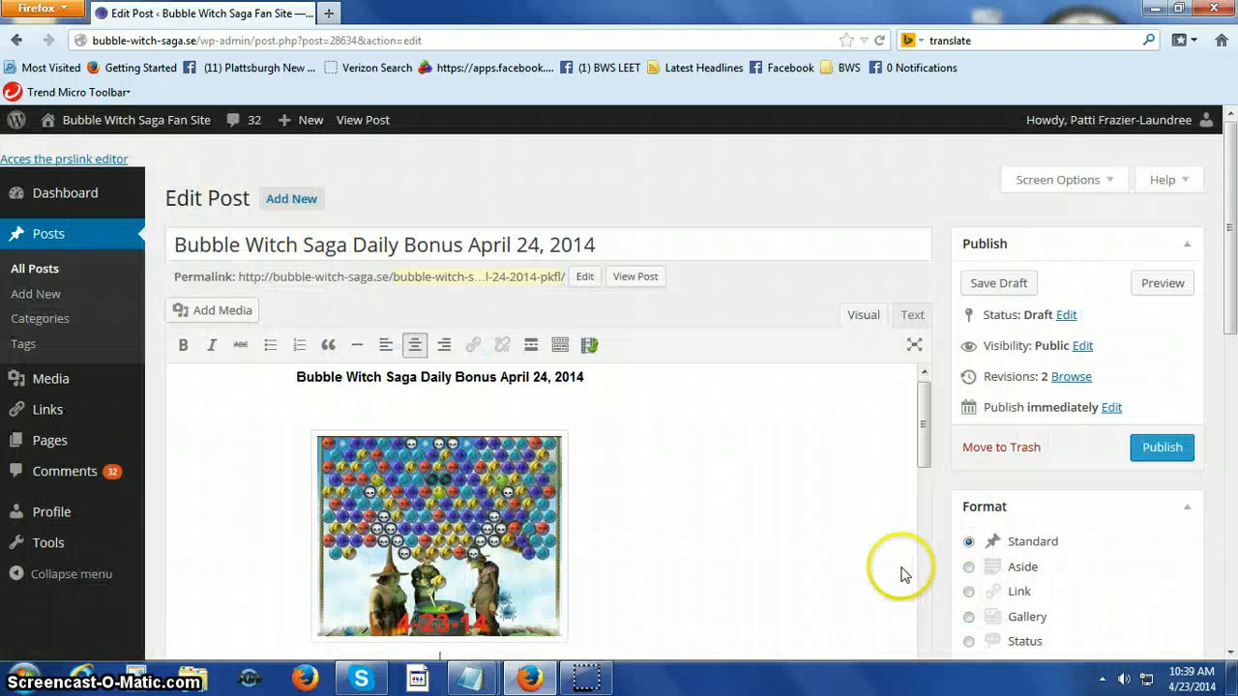
Add the placeholder text "strategy" on its own line below the picture and remove the extra blank line above "Daily Bonus 4750".
scroll(779, 535, "down", 2)
scroll(780, 535, "down", 1)
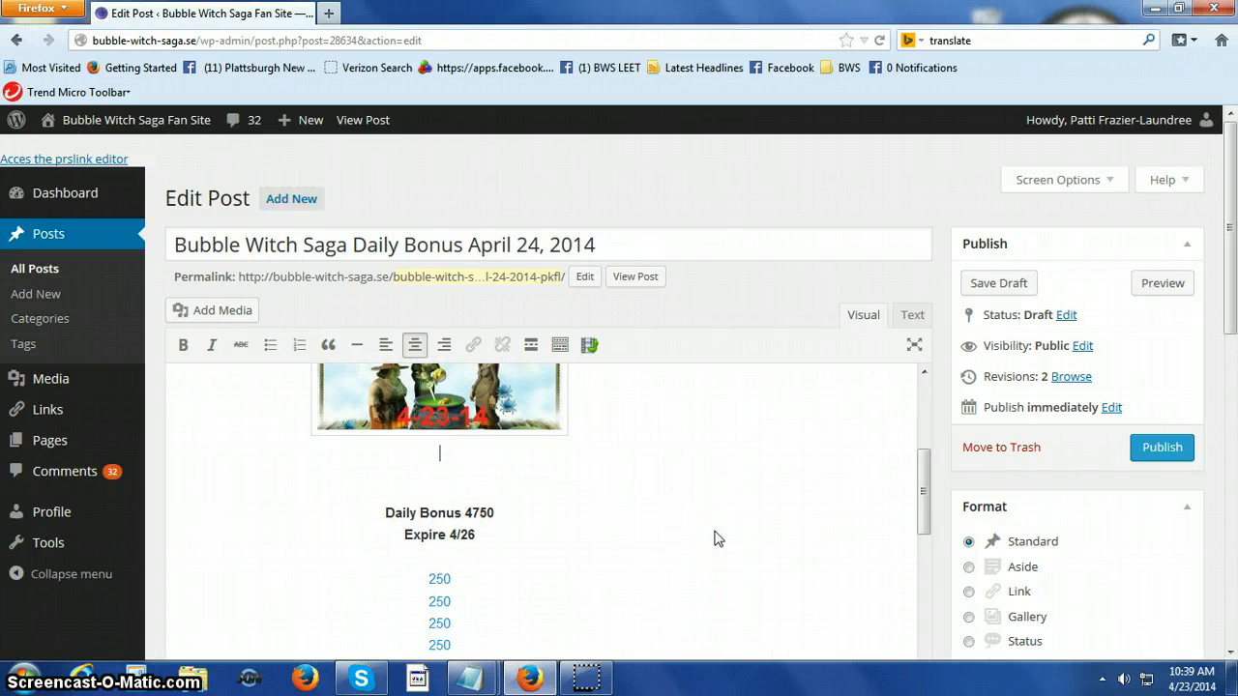
key("Return")
type("strategy")
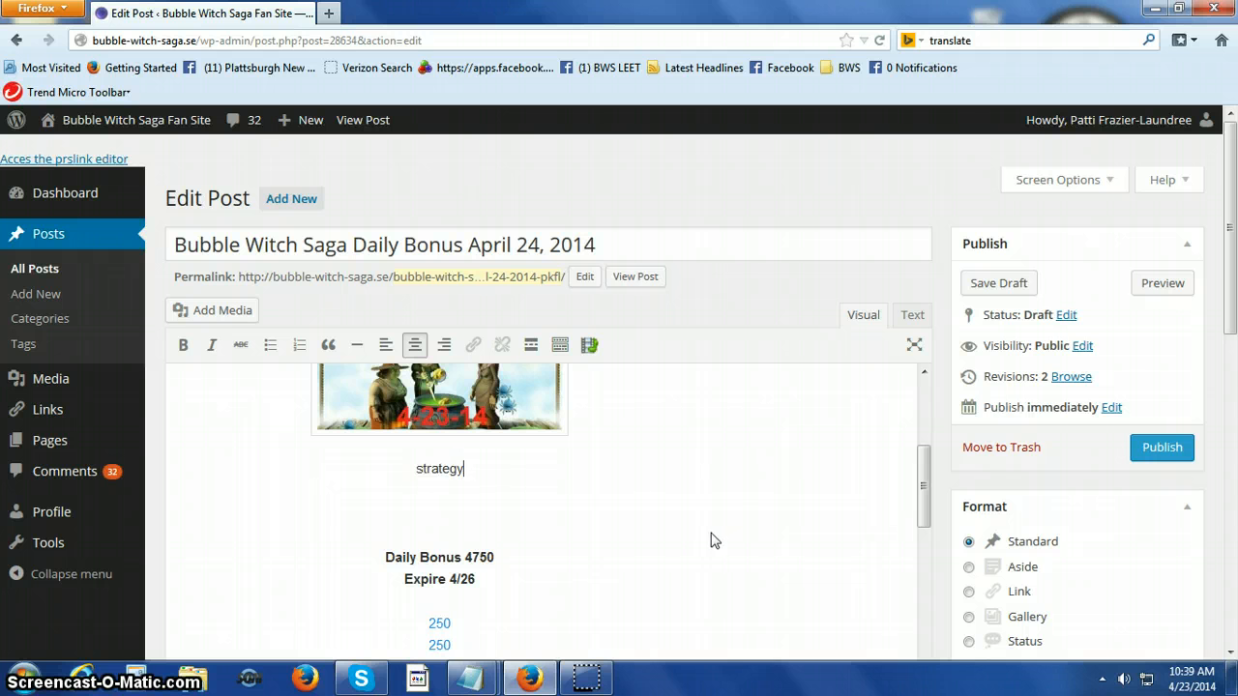
left_click(428, 511)
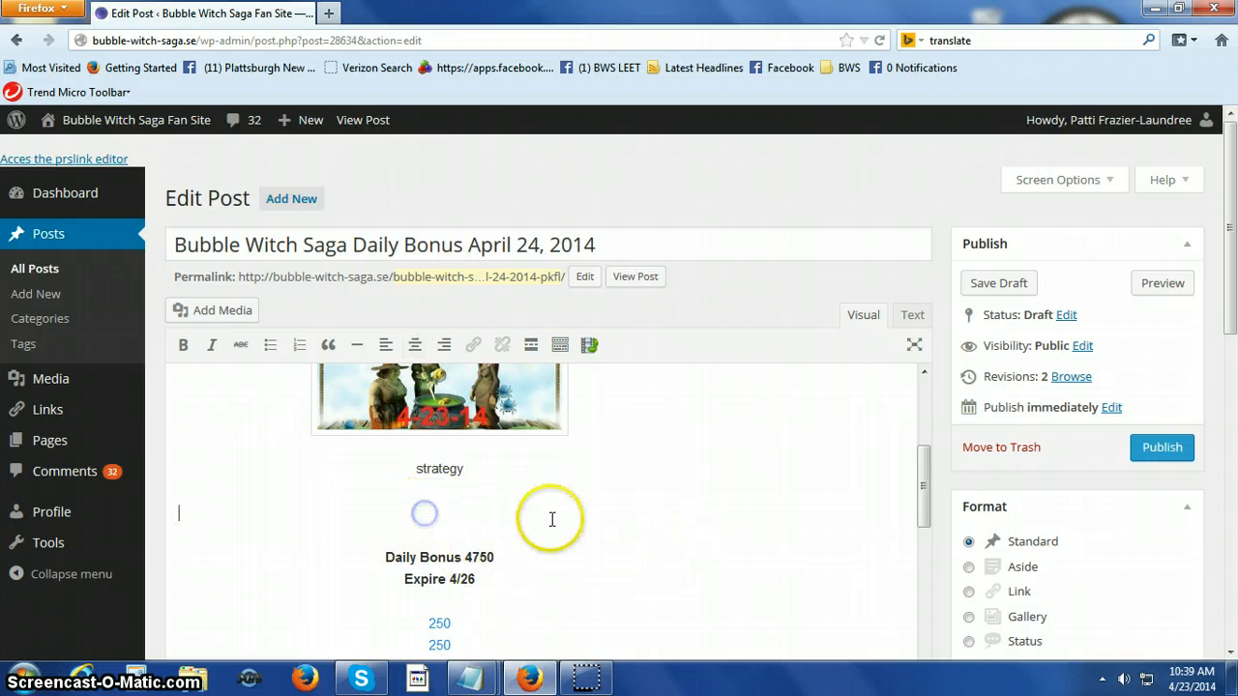
key("Delete")
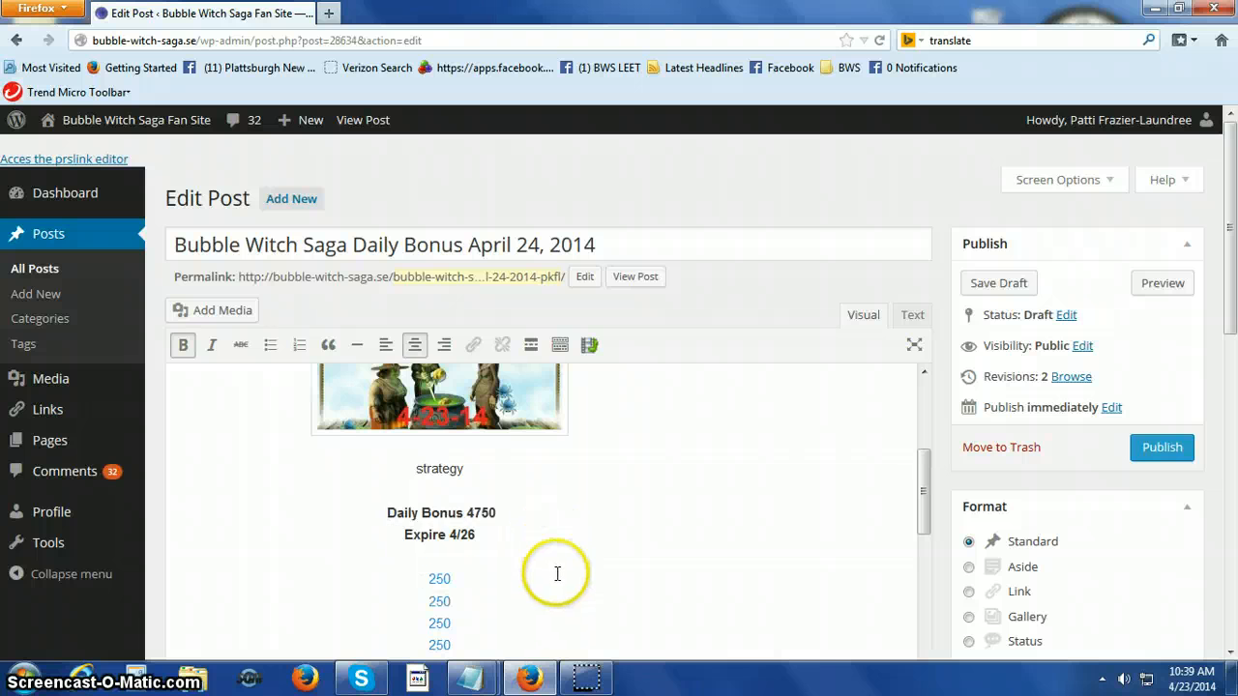
Paste the copied YouTube video link on the line below the Daily Bonus Narrative Video heading.
scroll(553, 576, "down", 5)
left_click(550, 612)
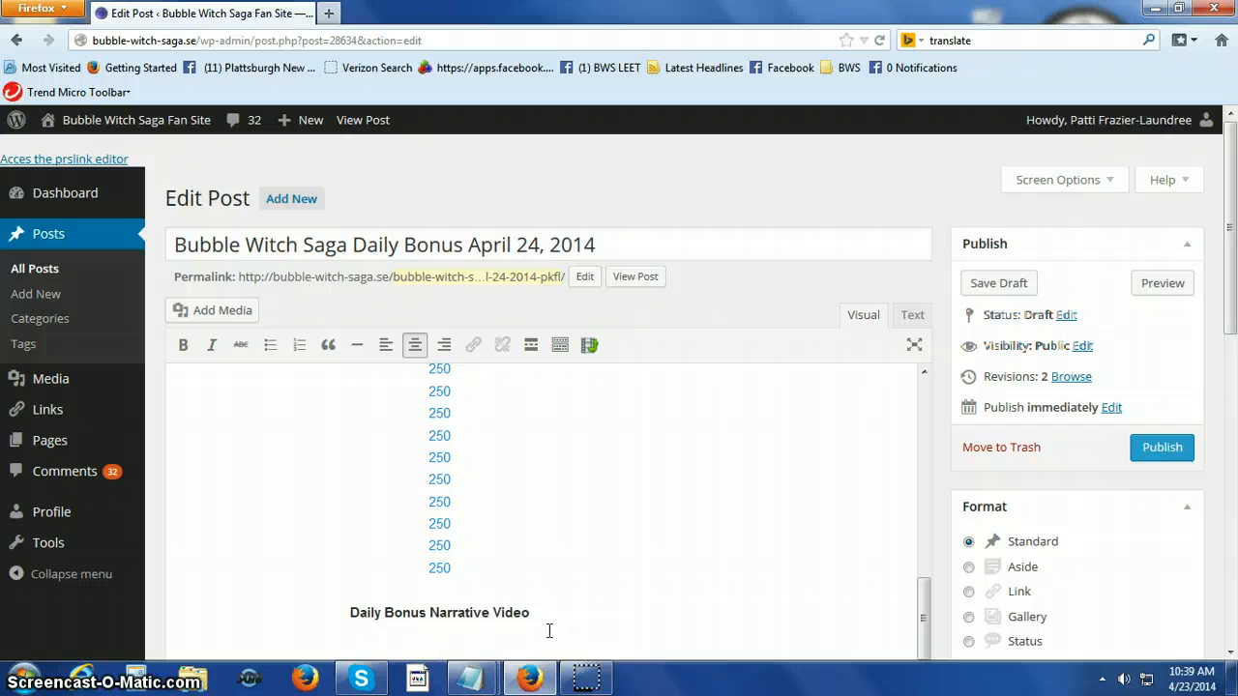
left_click(441, 654)
right_click(443, 650)
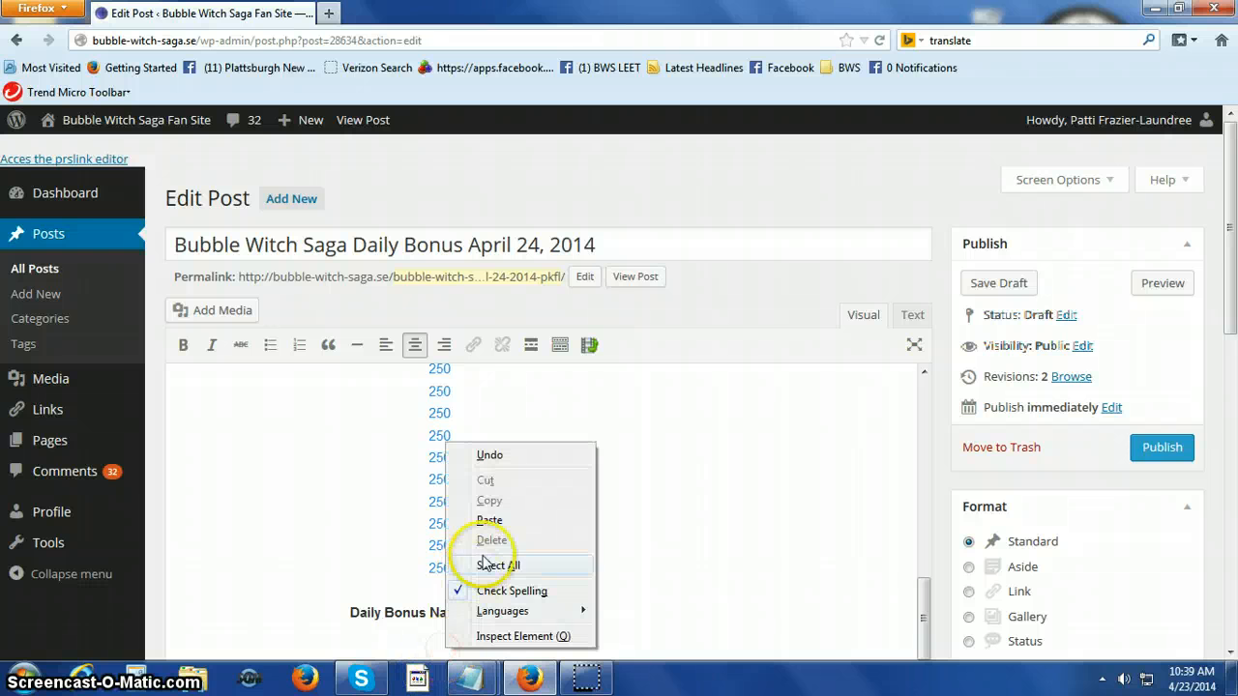
left_click(491, 517)
scroll(596, 576, "down", 2)
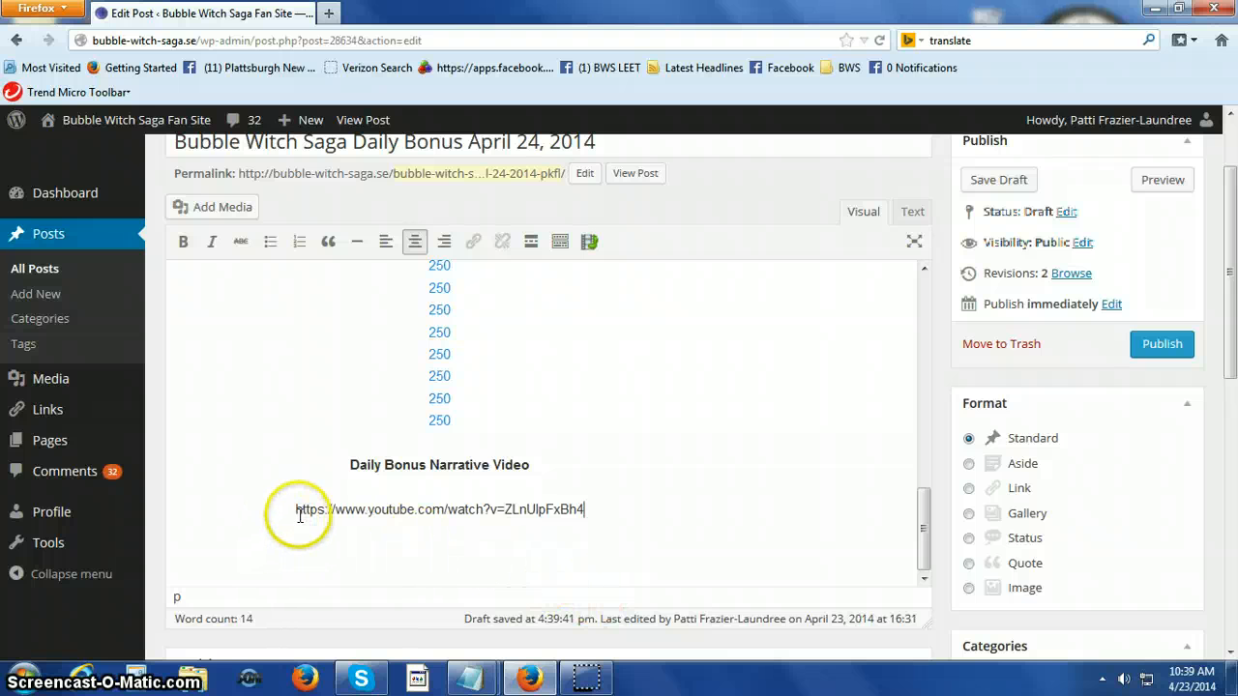
left_click(300, 511)
key("BackSpace")
key("Delete")
key("Delete")
key("Delete")
key("Delete")
key("Delete")
key("Delete")
key("Delete")
key("Delete")
key("Delete")
key("Delete")
key("Delete")
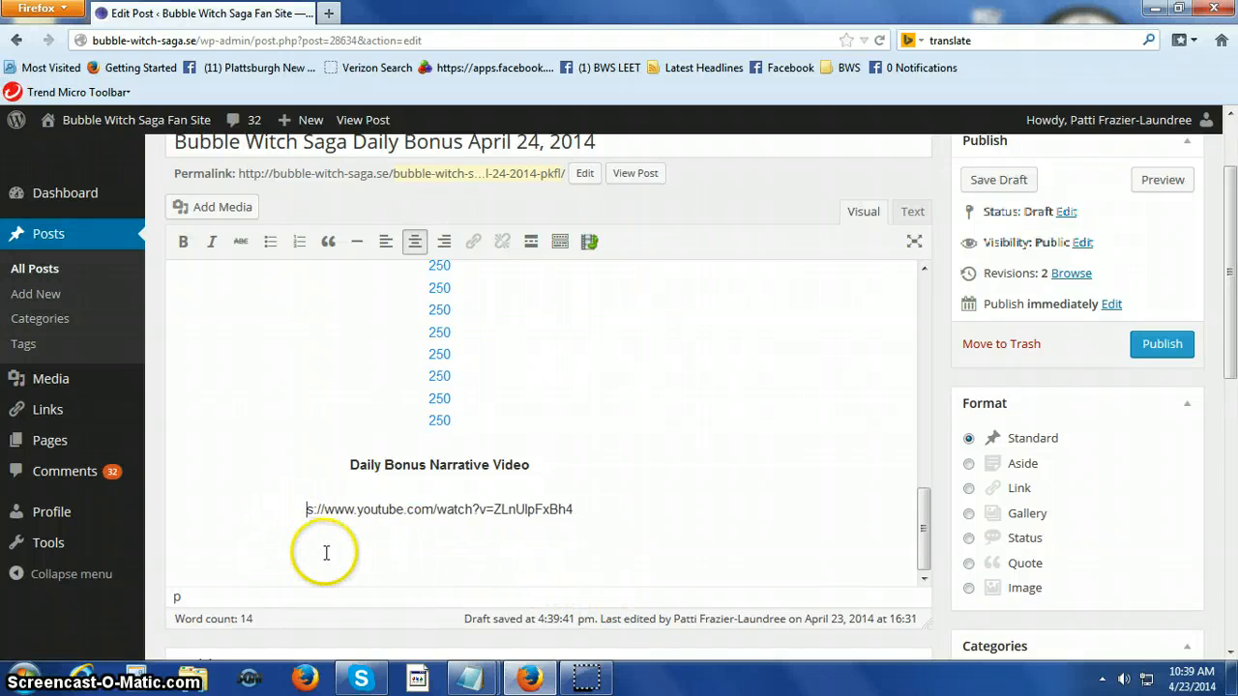
key("Delete")
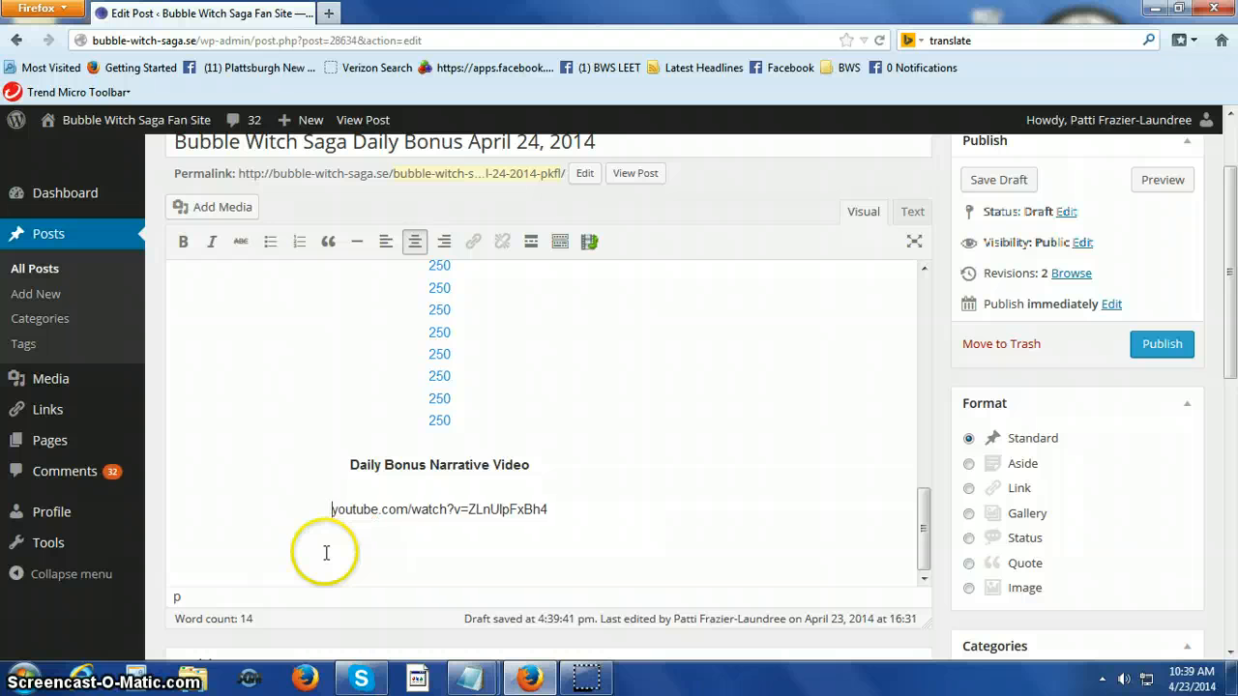
Turn "youtube" into the opening tag [youtube] and delete ".com/watch?v=" in front of the video ID ZLnUlpFxBh4.
type("[")
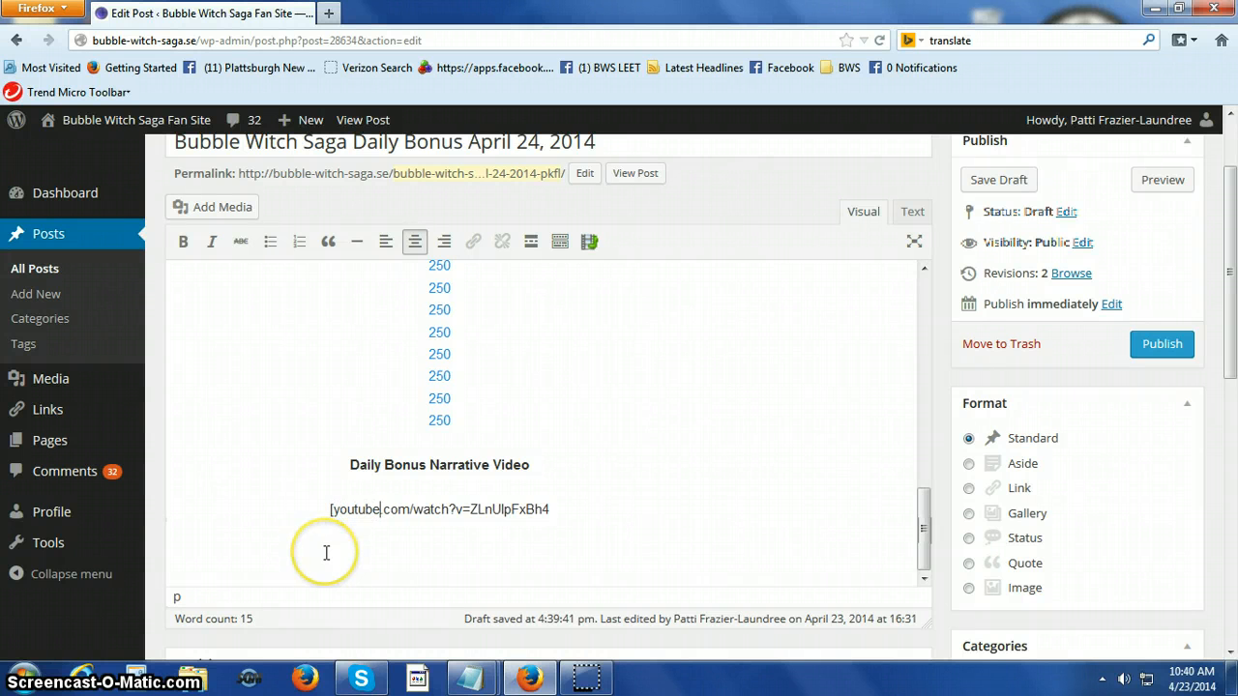
type("]")
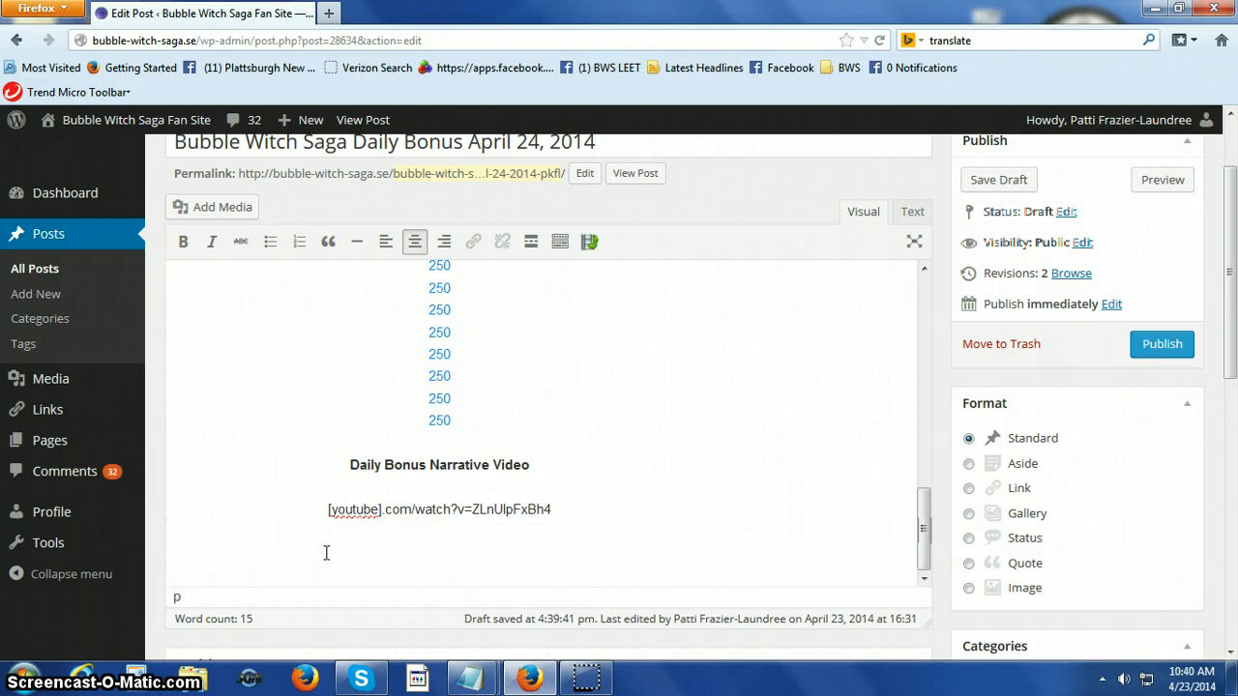
key("Delete")
key("Delete")
key("Delete")
key("Delete")
key("Delete")
key("Delete")
key("Delete")
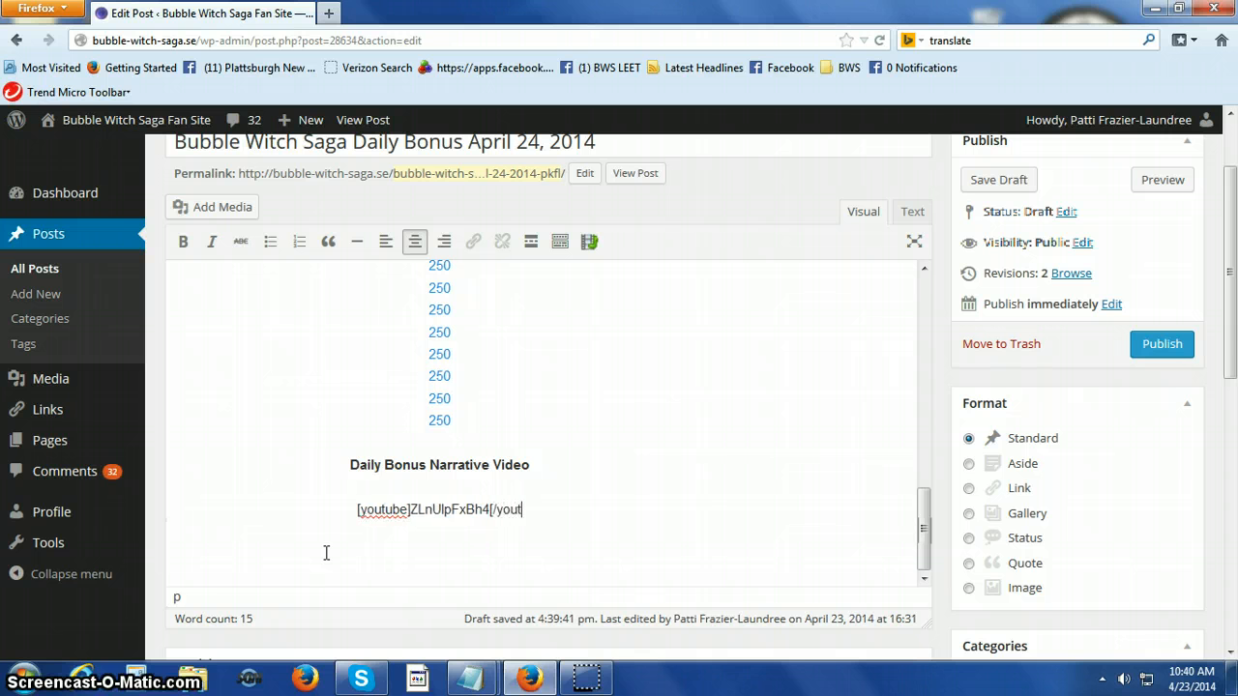
Complete the closing tag [/youtube] after the video ID ZLnUlpFxBh4 and preview the April 24 draft.
type("be")
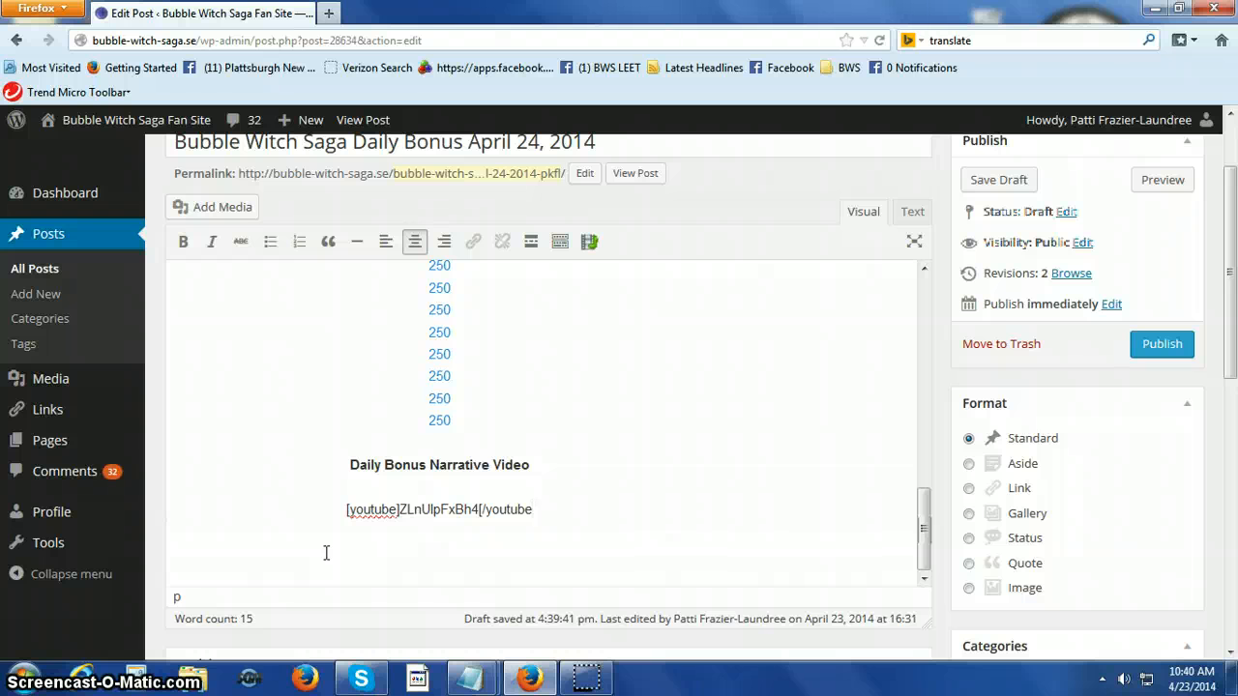
type("]")
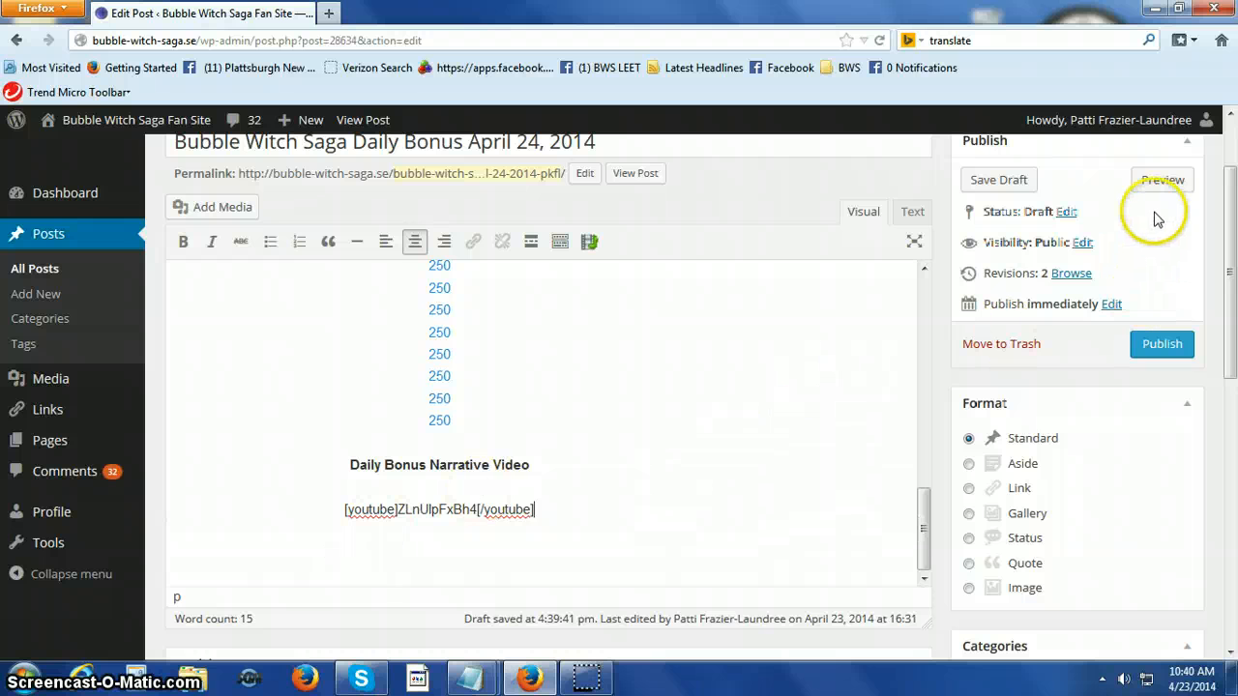
left_click(1164, 180)
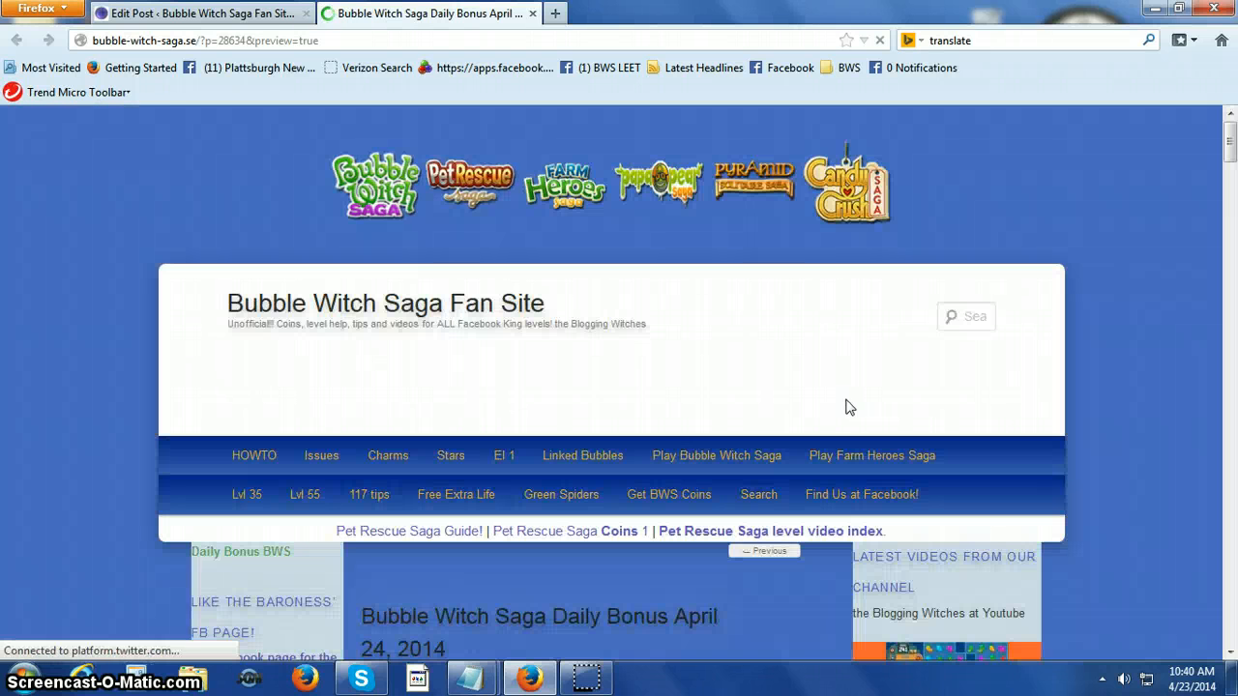
Review the picture, bonus links and embedded video in the previewed April 24 post and close the preview.
scroll(655, 421, "down", 4)
scroll(654, 425, "down", 9)
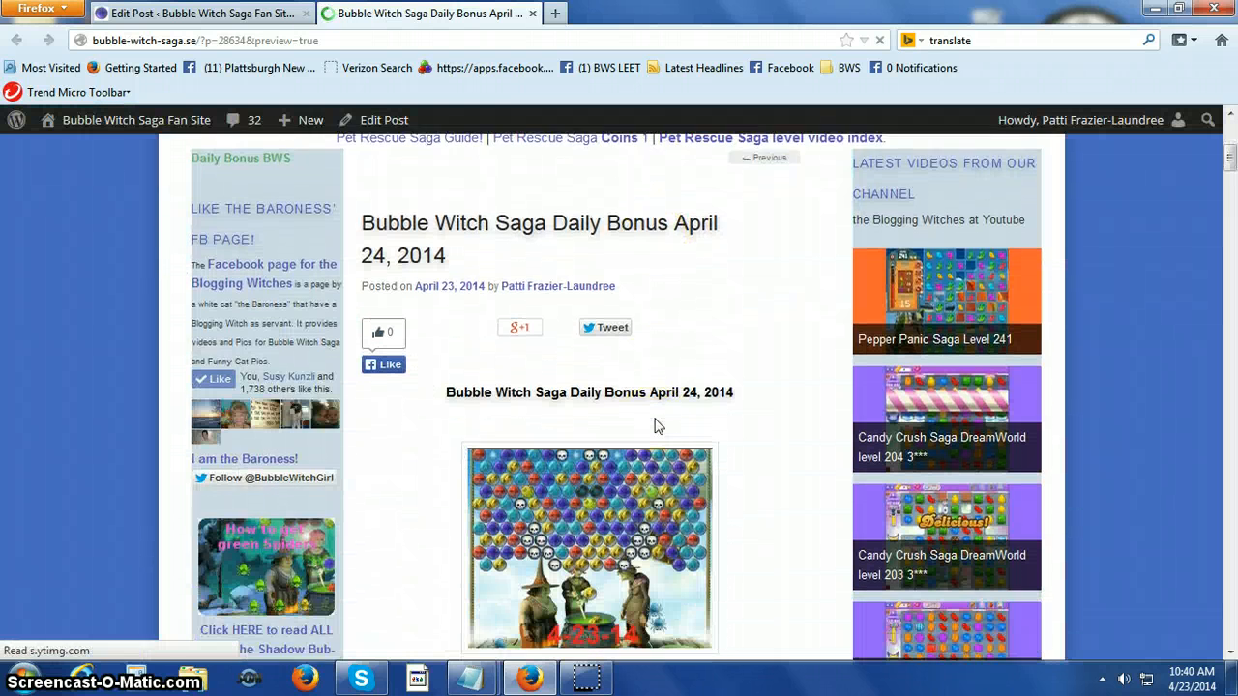
scroll(655, 426, "down", 10)
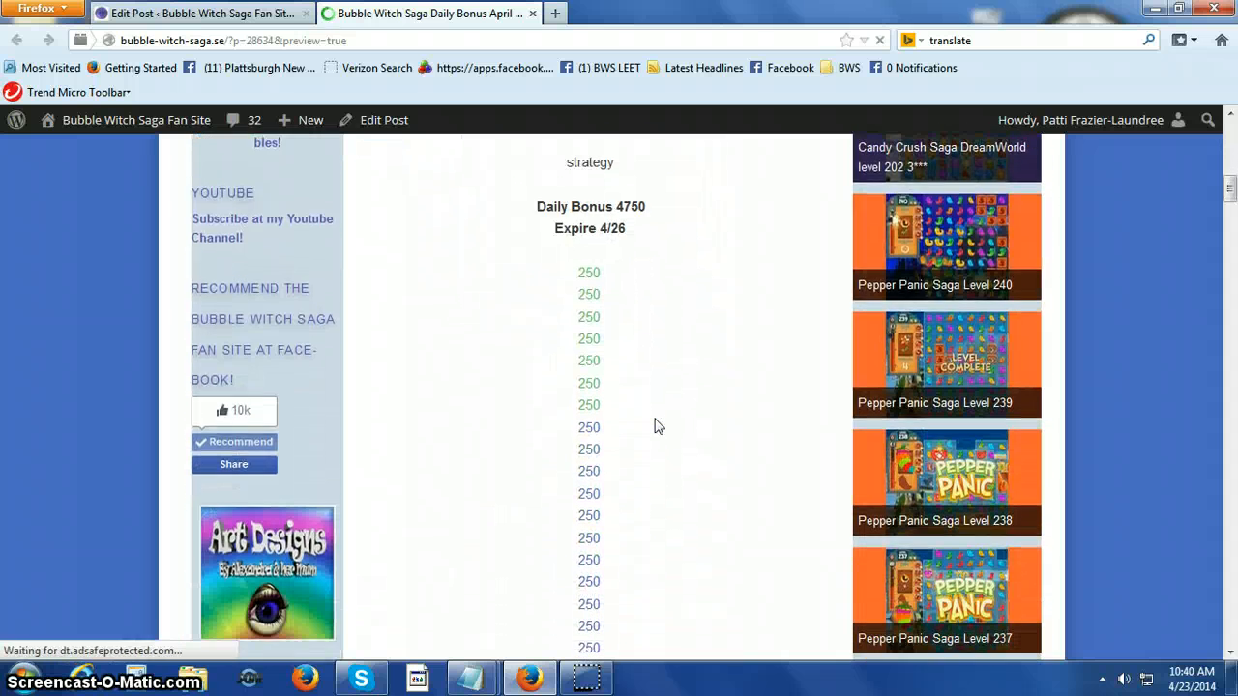
scroll(655, 418, "down", 4)
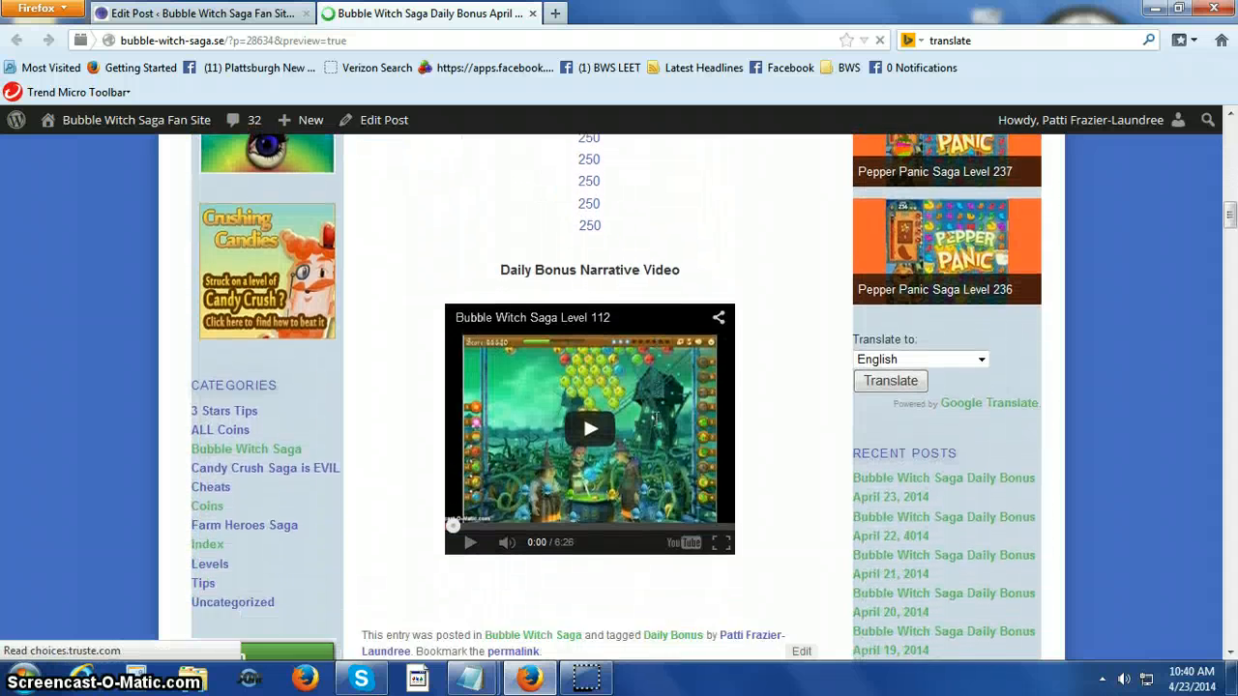
scroll(655, 423, "up", 18)
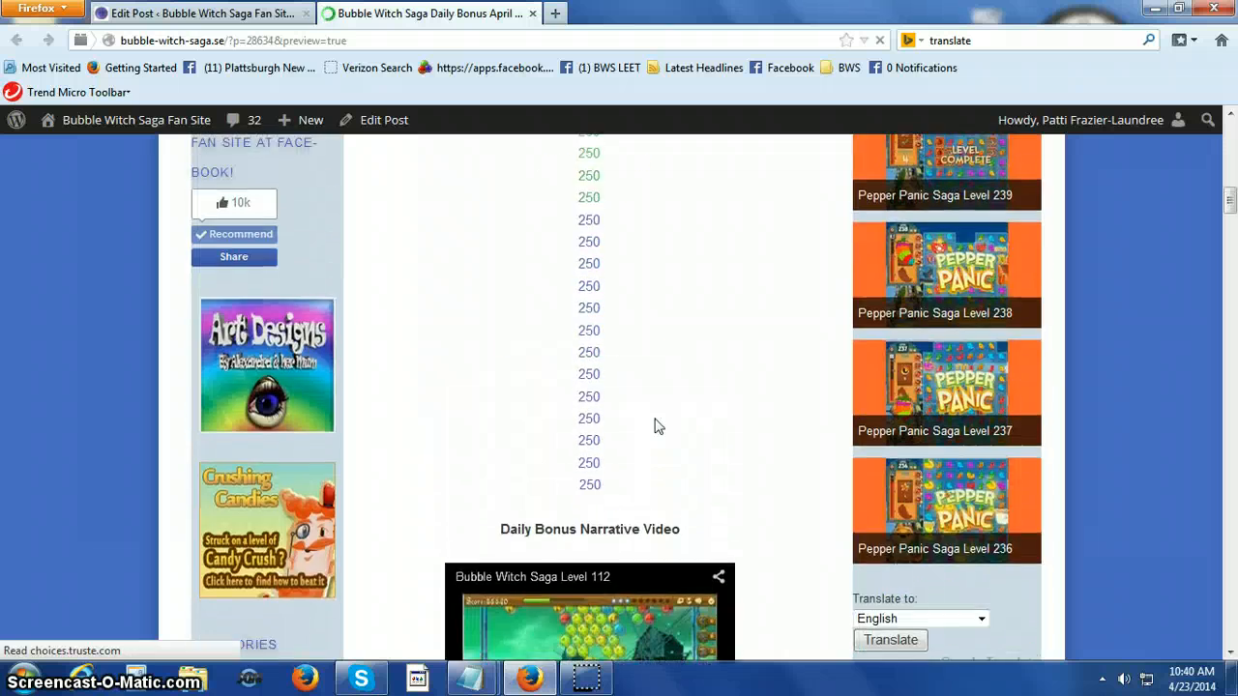
scroll(655, 425, "up", 5)
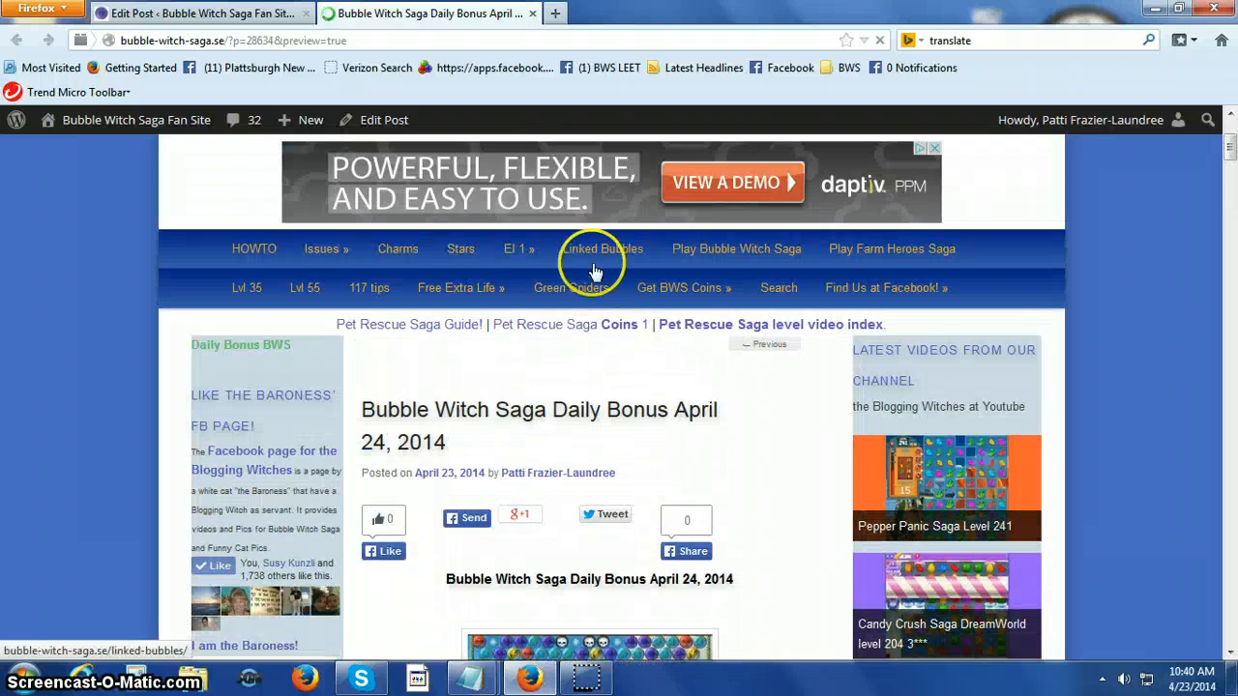
left_click(532, 13)
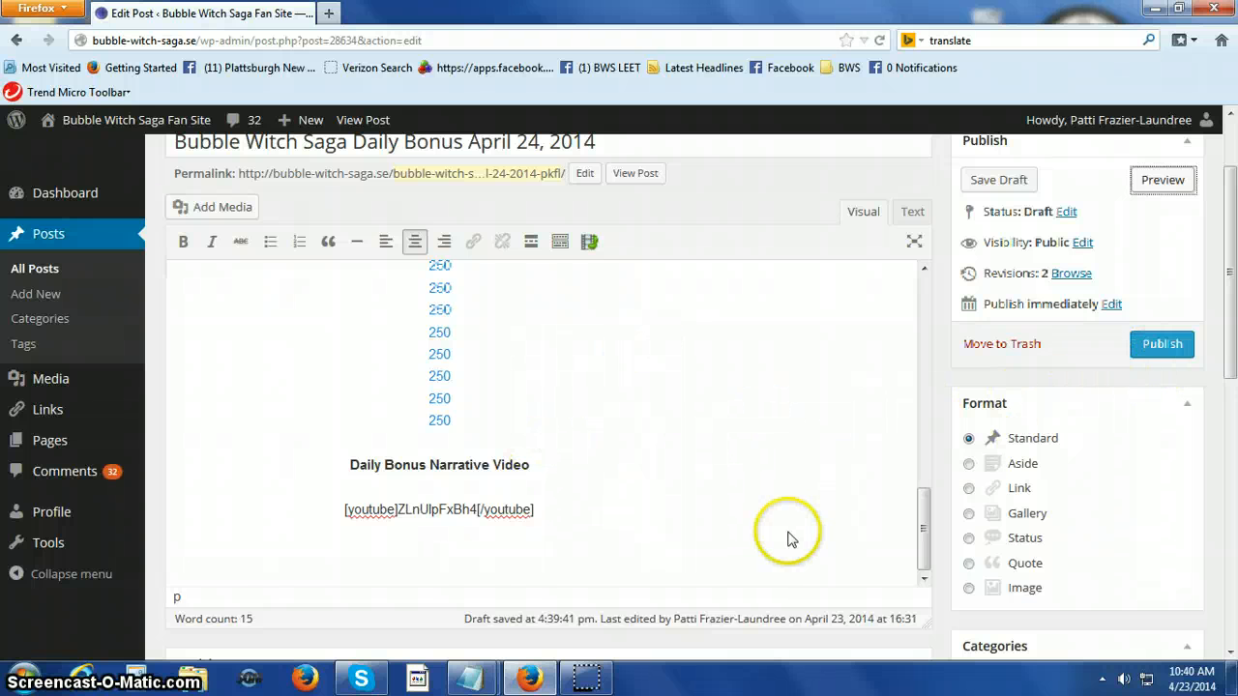
Delete the [youtube]ZLnUlpFxBh4[/youtube] line below the Daily Bonus Narrative Video heading.
scroll(774, 546, "up", 2)
scroll(724, 567, "down", 1)
scroll(720, 564, "down", 1)
left_click_drag(570, 508, 261, 509)
key("Delete")
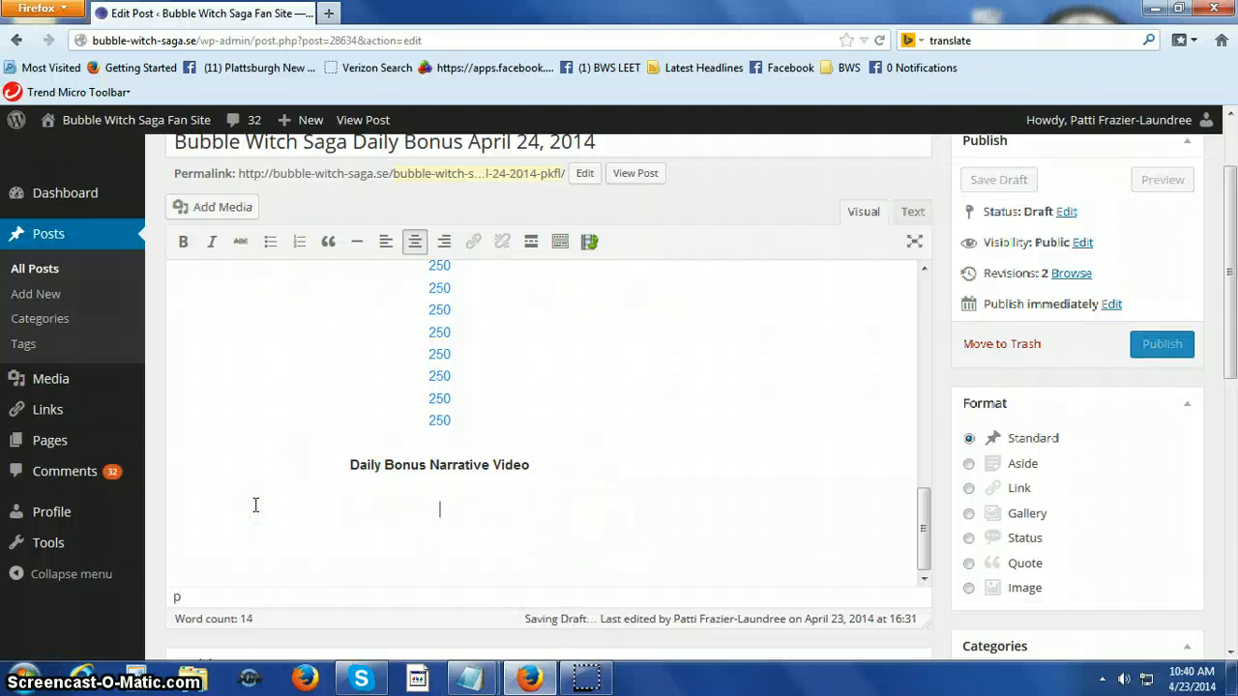
Delete the placeholder word "strategy" between the picture and the Daily Bonus 4750 line.
scroll(386, 467, "up", 7)
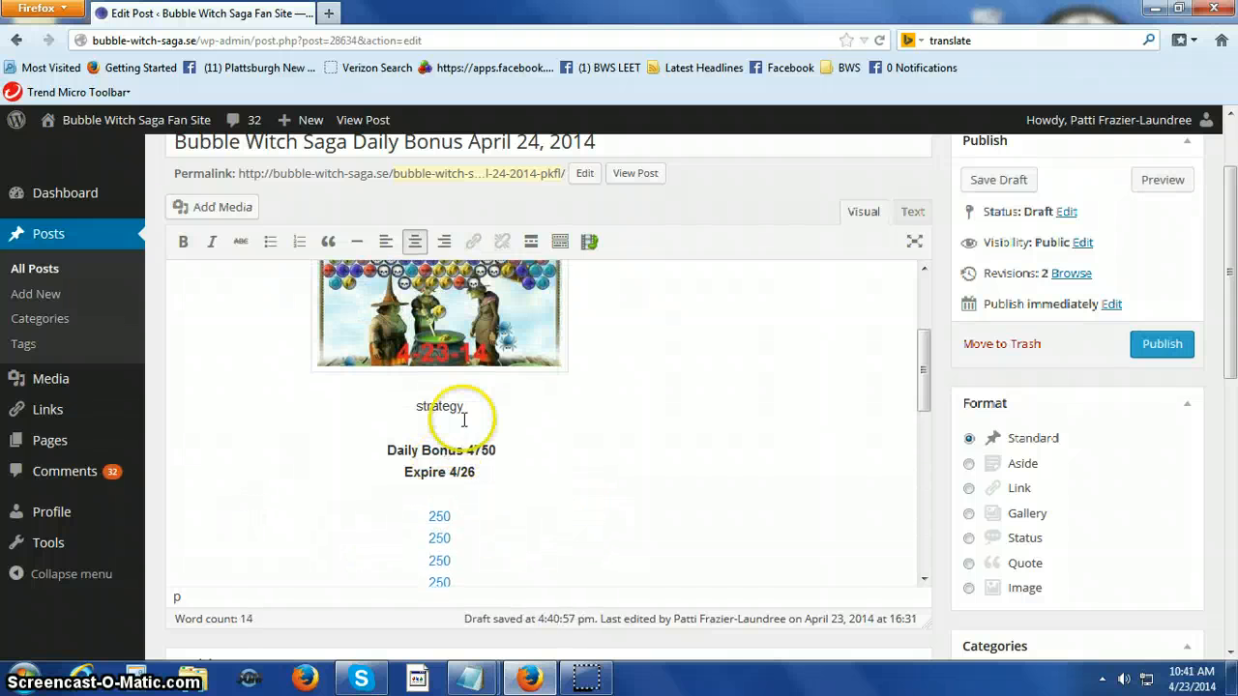
left_click_drag(466, 411, 420, 407)
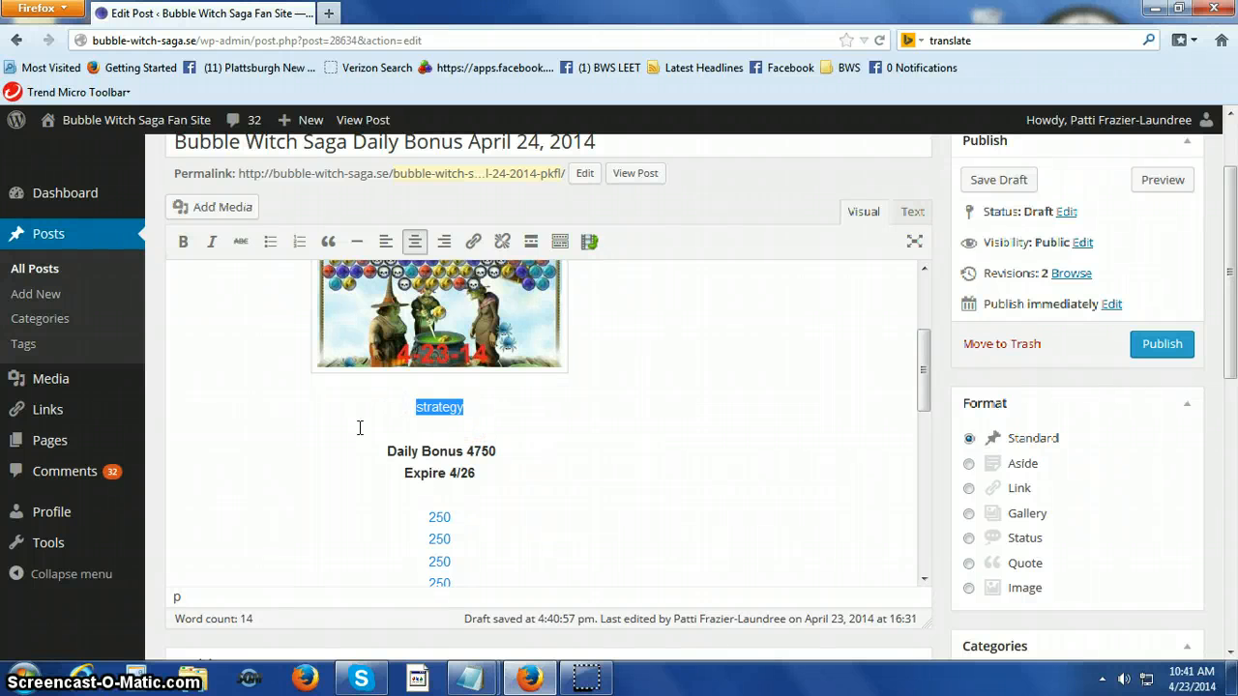
key("Delete")
Set the alignment of the 4-23-14 picture to Right in its image details and apply the change.
scroll(338, 387, "up", 4)
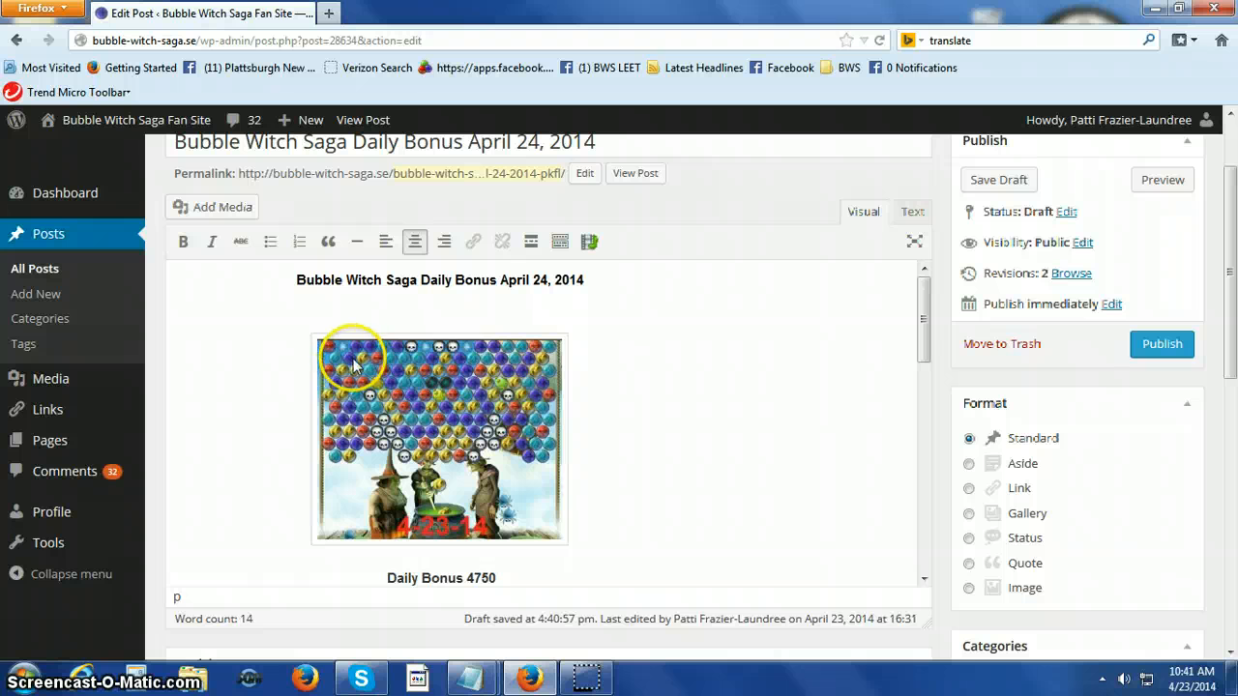
left_click(353, 366)
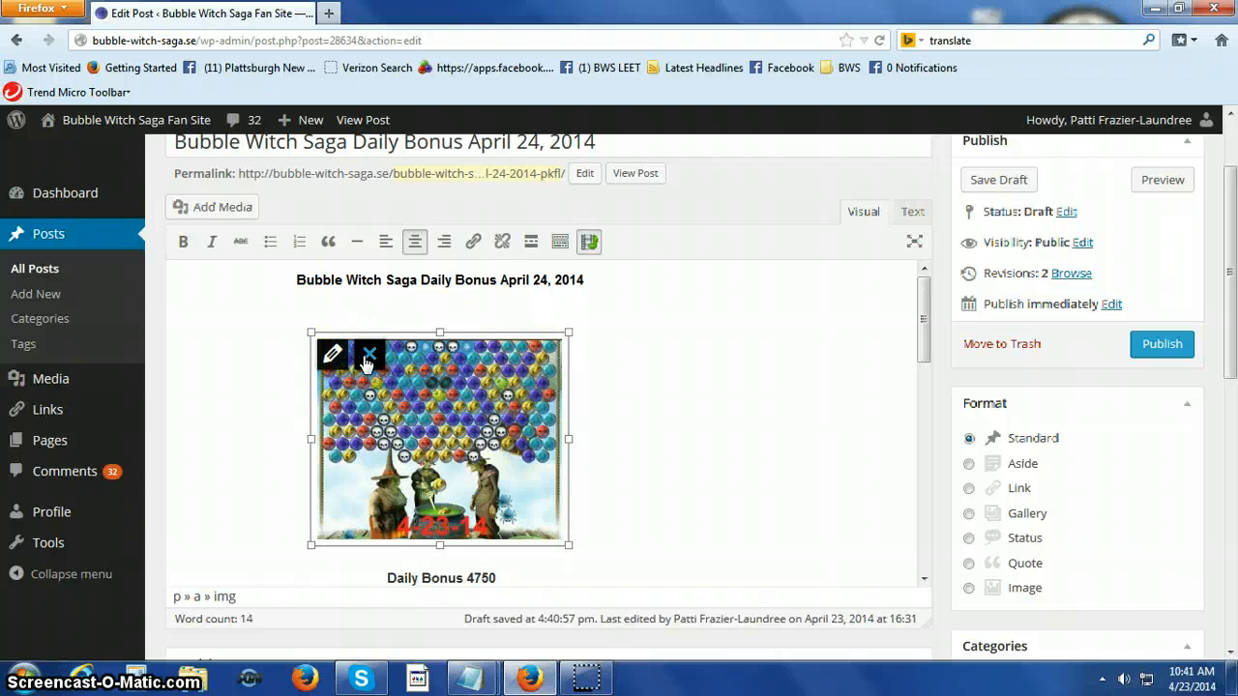
left_click(335, 356)
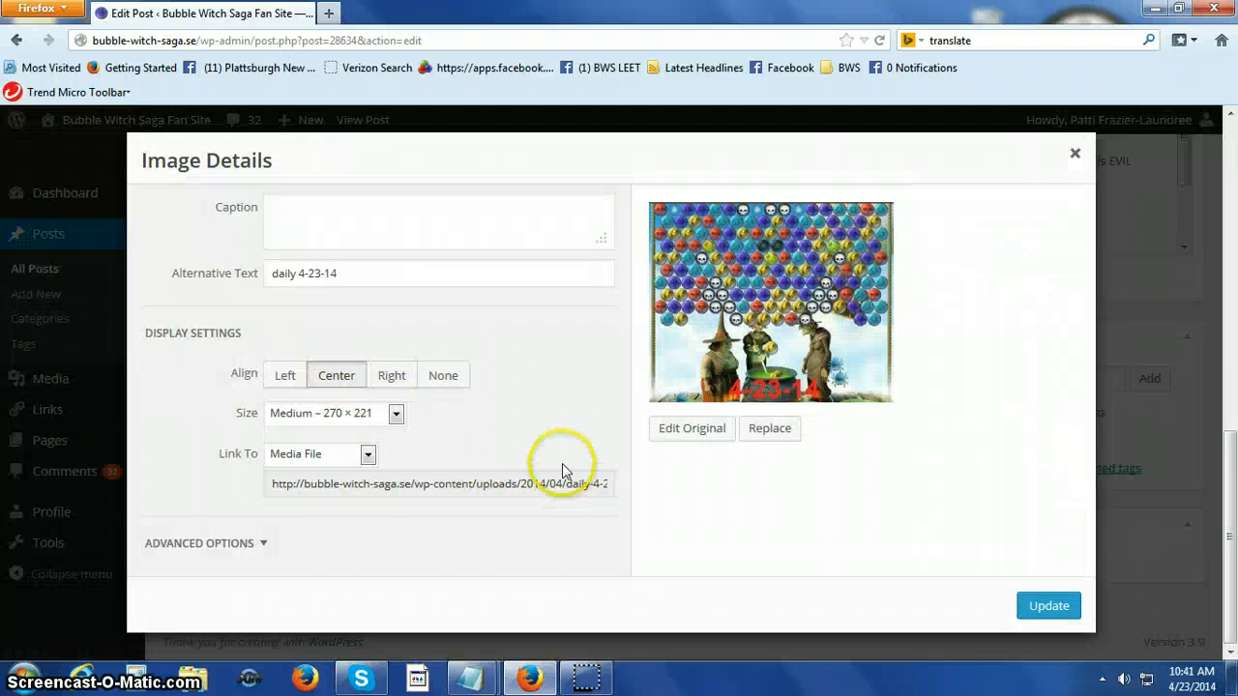
left_click(401, 380)
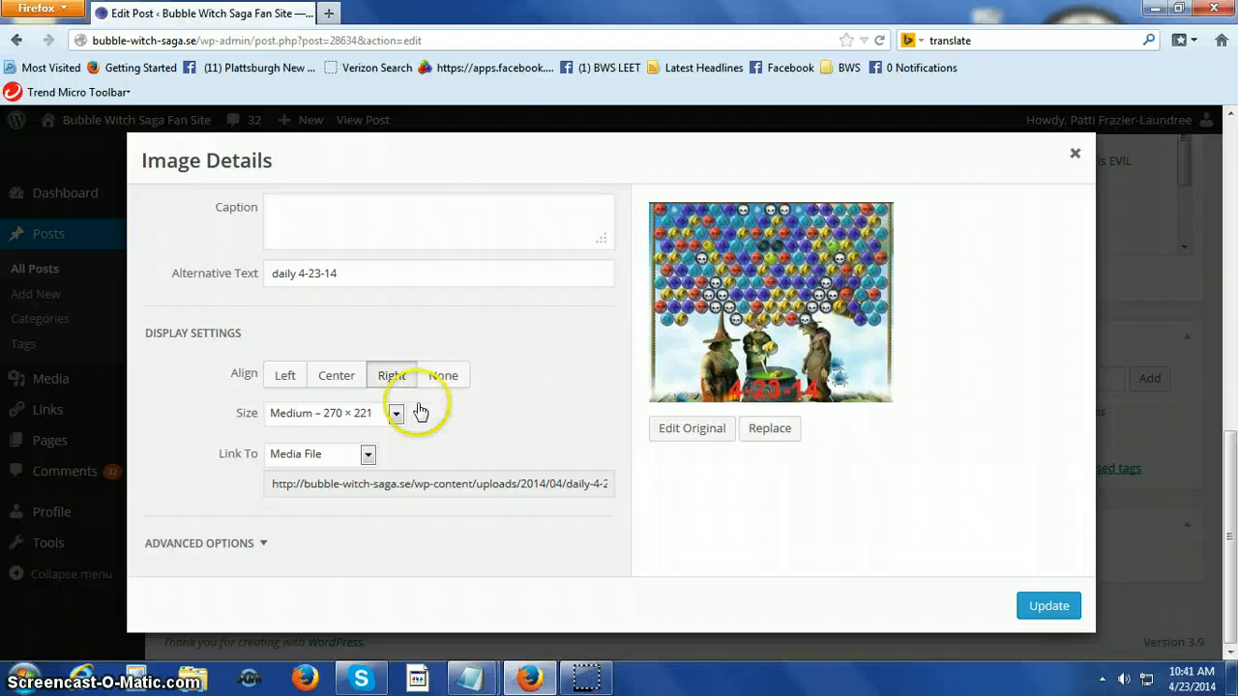
left_click(1046, 603)
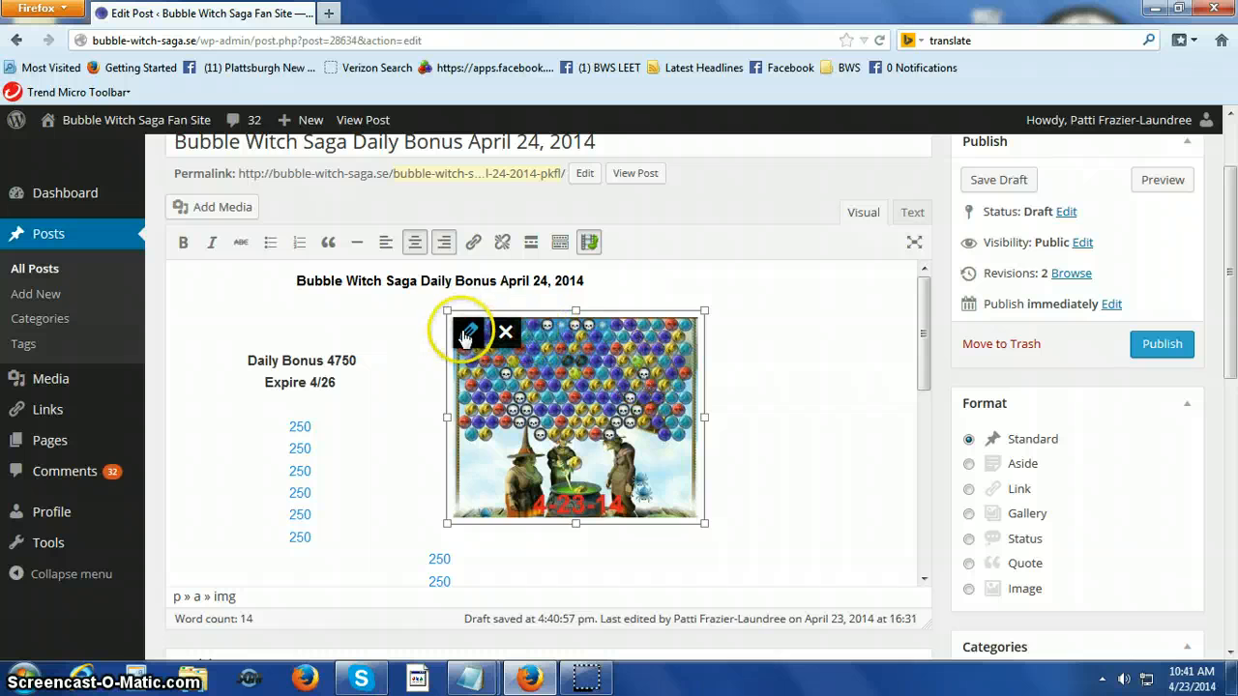
Set the 4-23-14 picture's alignment back to Center and apply the change.
left_click(464, 334)
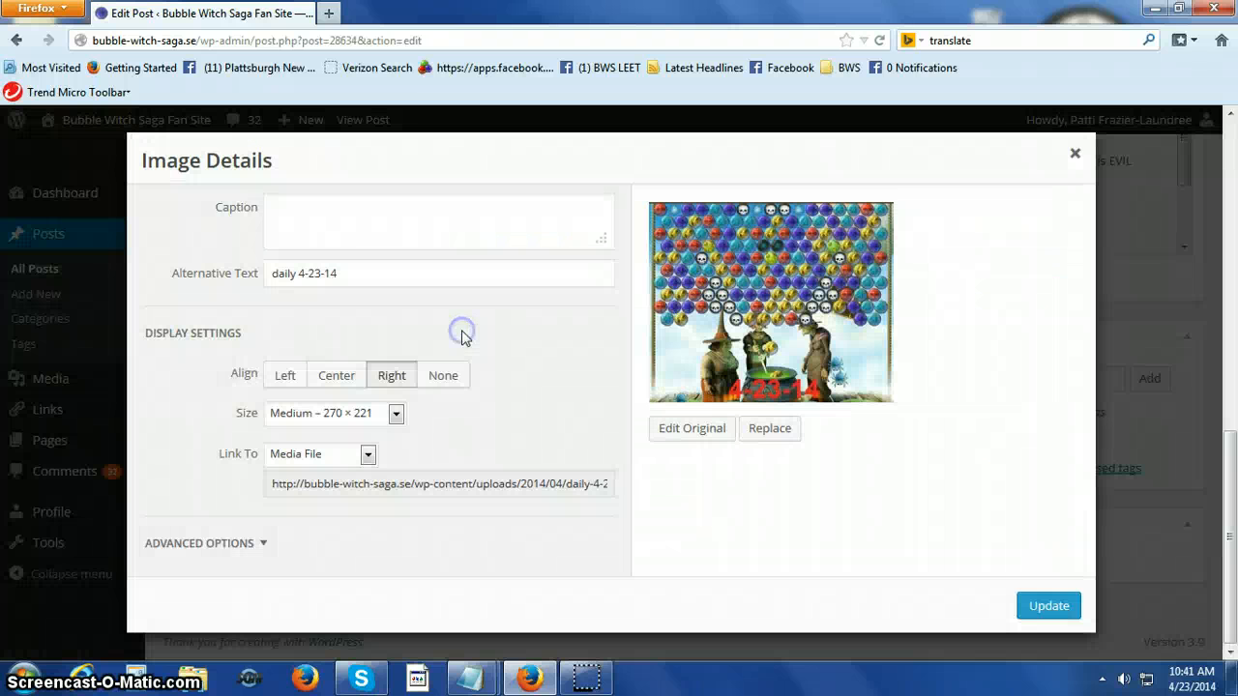
left_click(346, 379)
left_click(1042, 607)
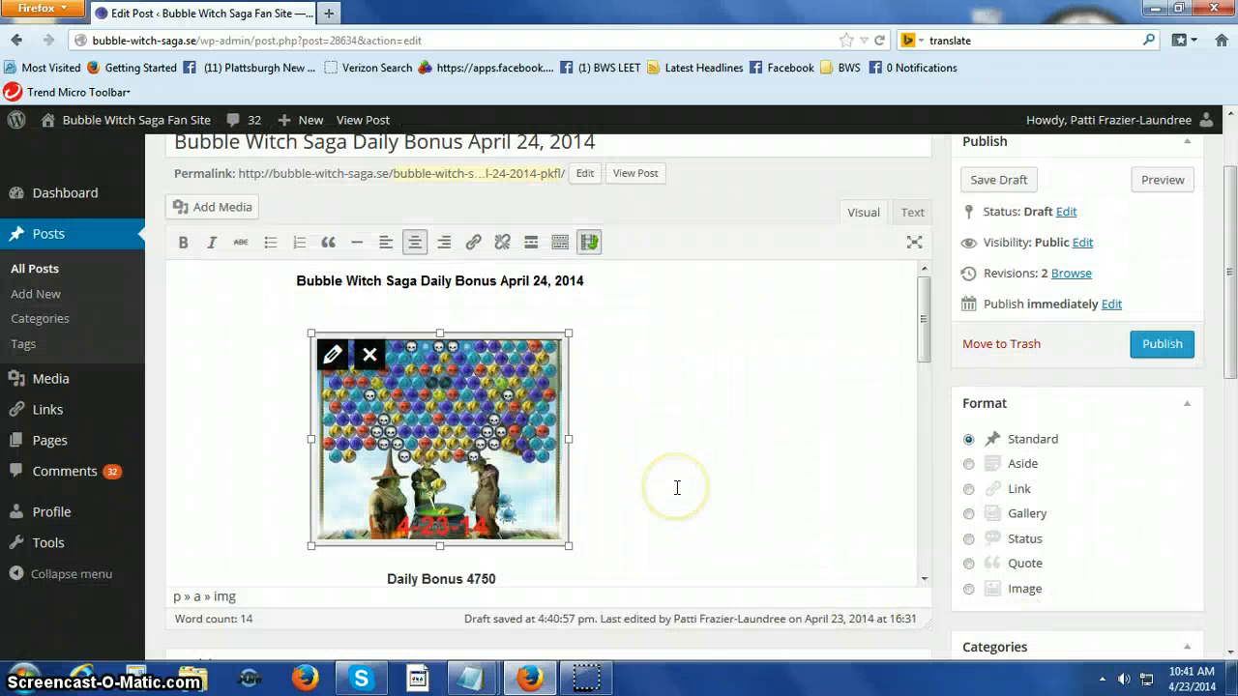
Remove the 4-23-14 picture from the April 24 post and save the post as a draft.
left_click(371, 357)
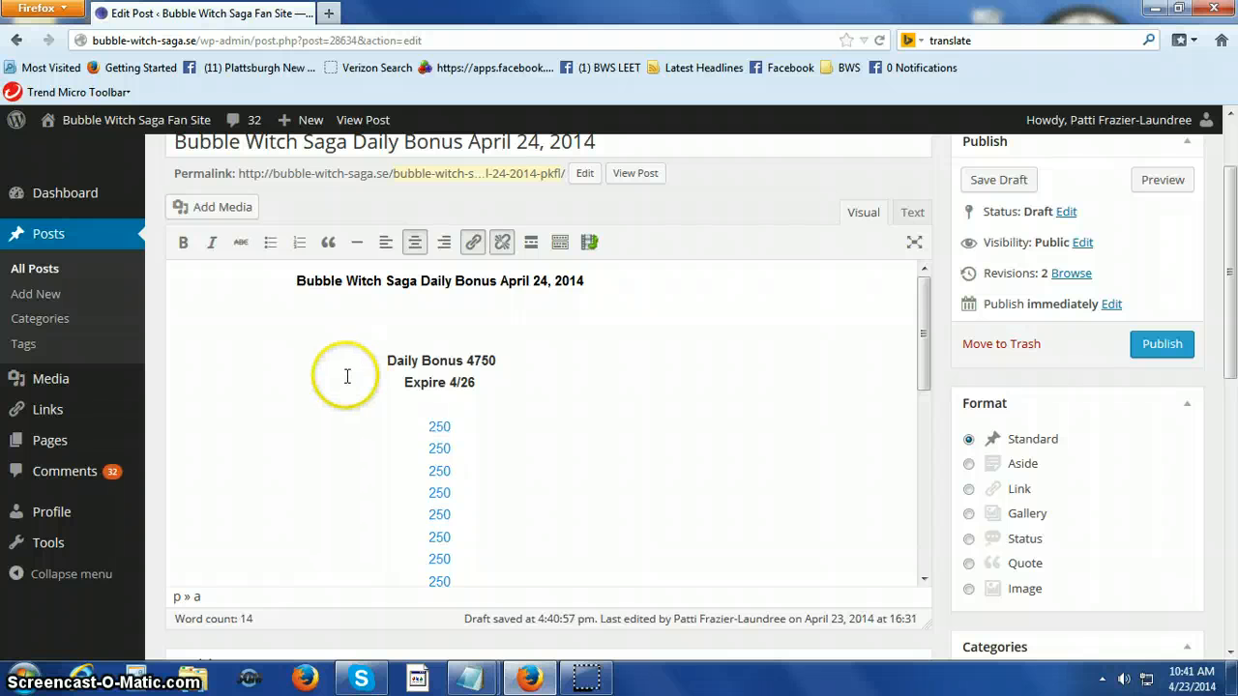
scroll(339, 382, "down", 10)
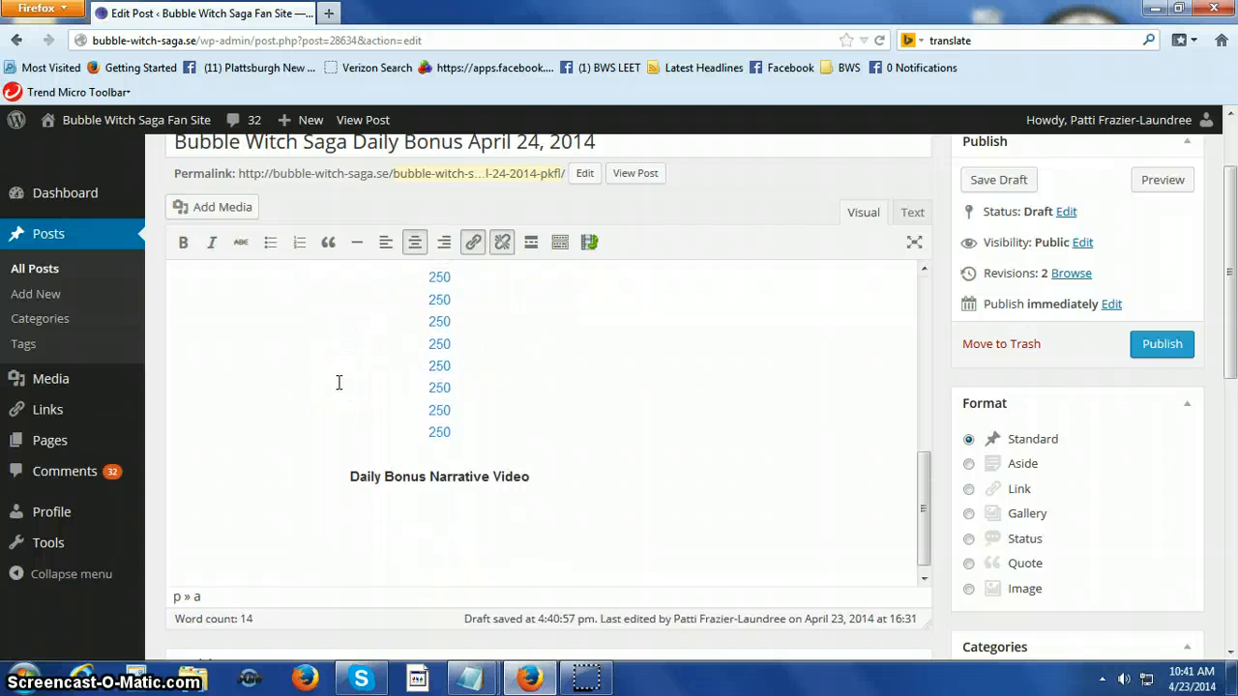
scroll(497, 533, "up", 5)
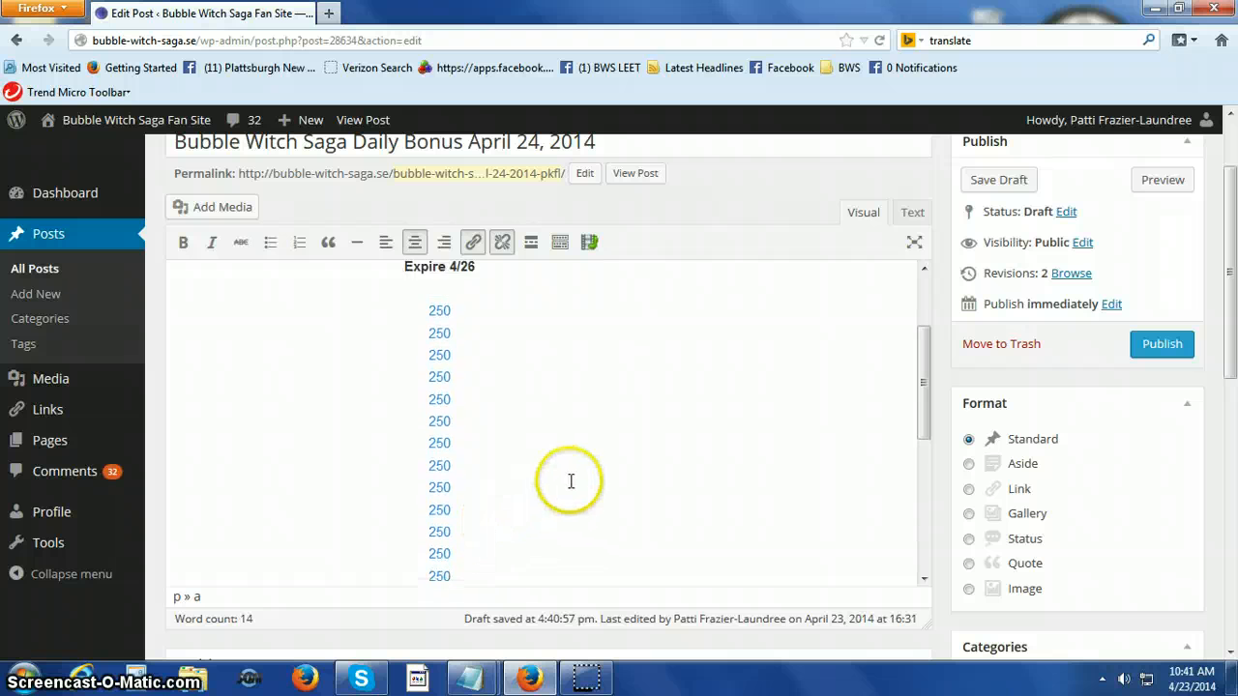
scroll(570, 481, "up", 3)
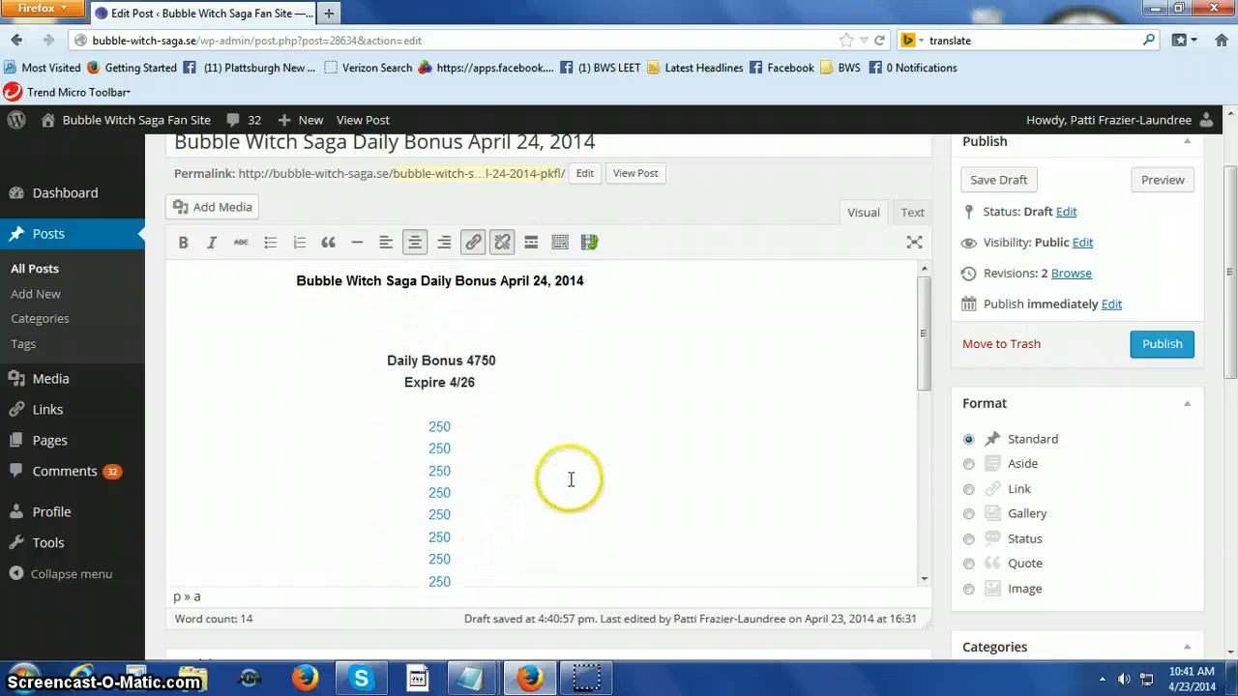
left_click(1002, 181)
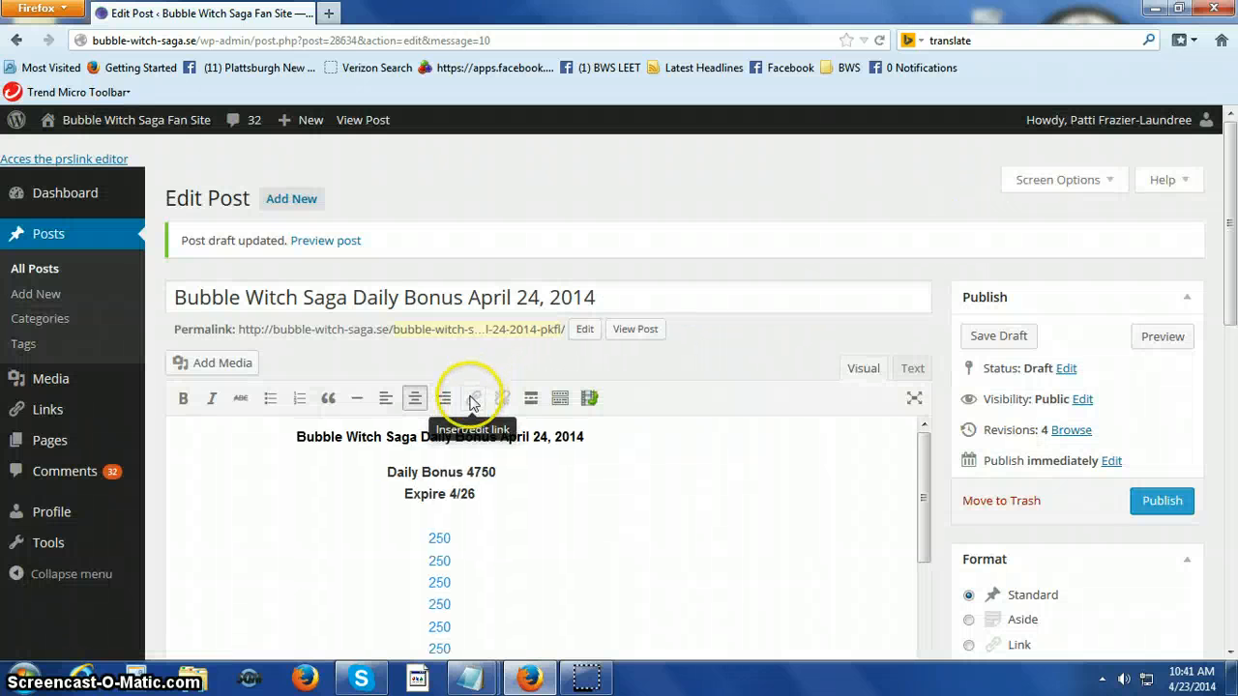
Open the Bubble Witch Saga Daily Bonus April 23, 2014 post for editing from the list of all posts.
left_click(47, 278)
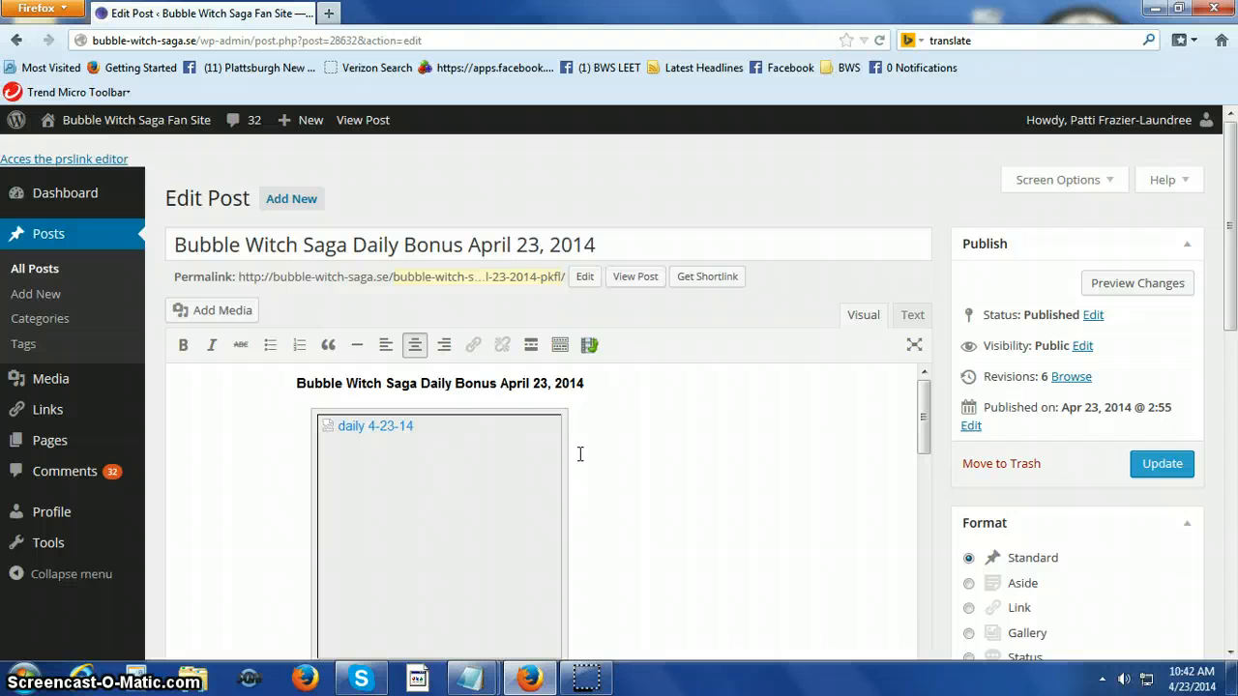
left_click(612, 379)
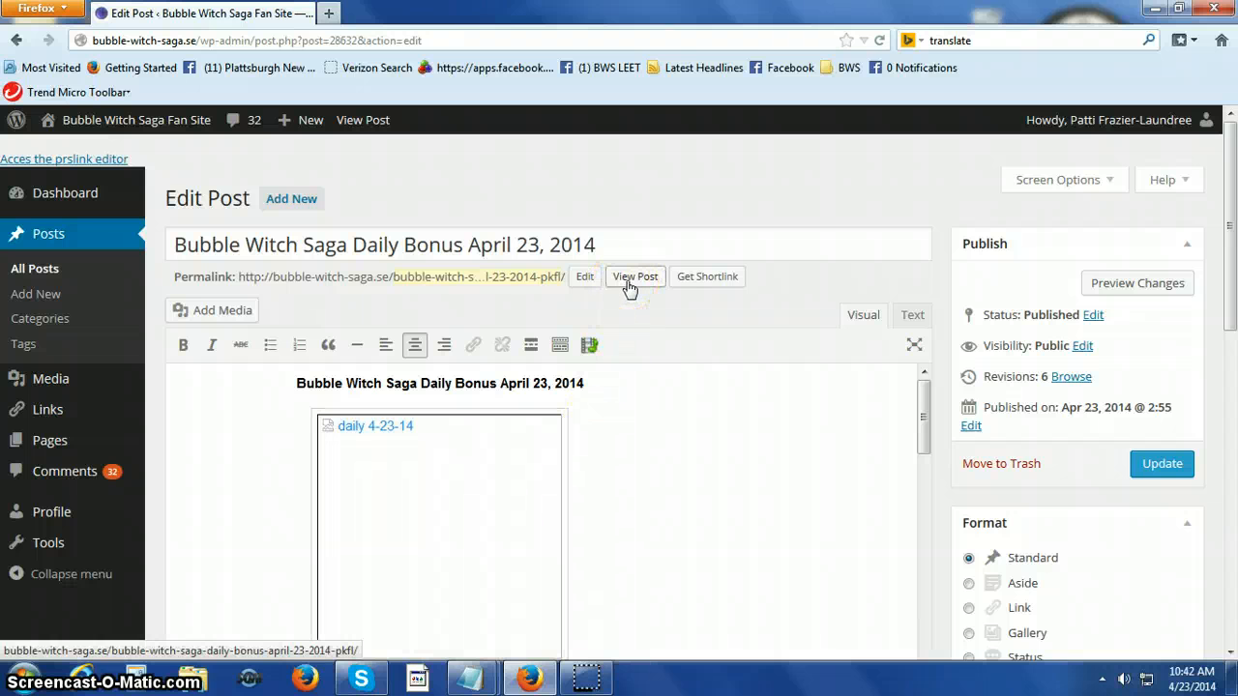
left_click(671, 429)
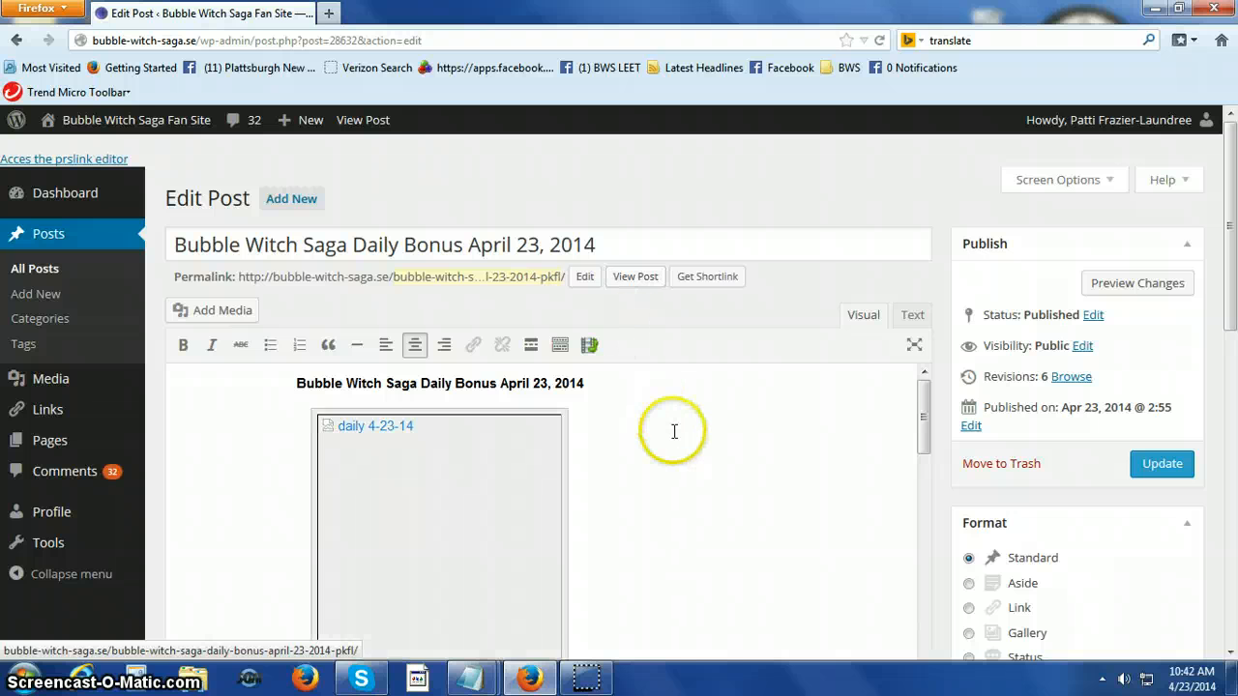
scroll(672, 429, "down", 3)
scroll(673, 430, "up", 3)
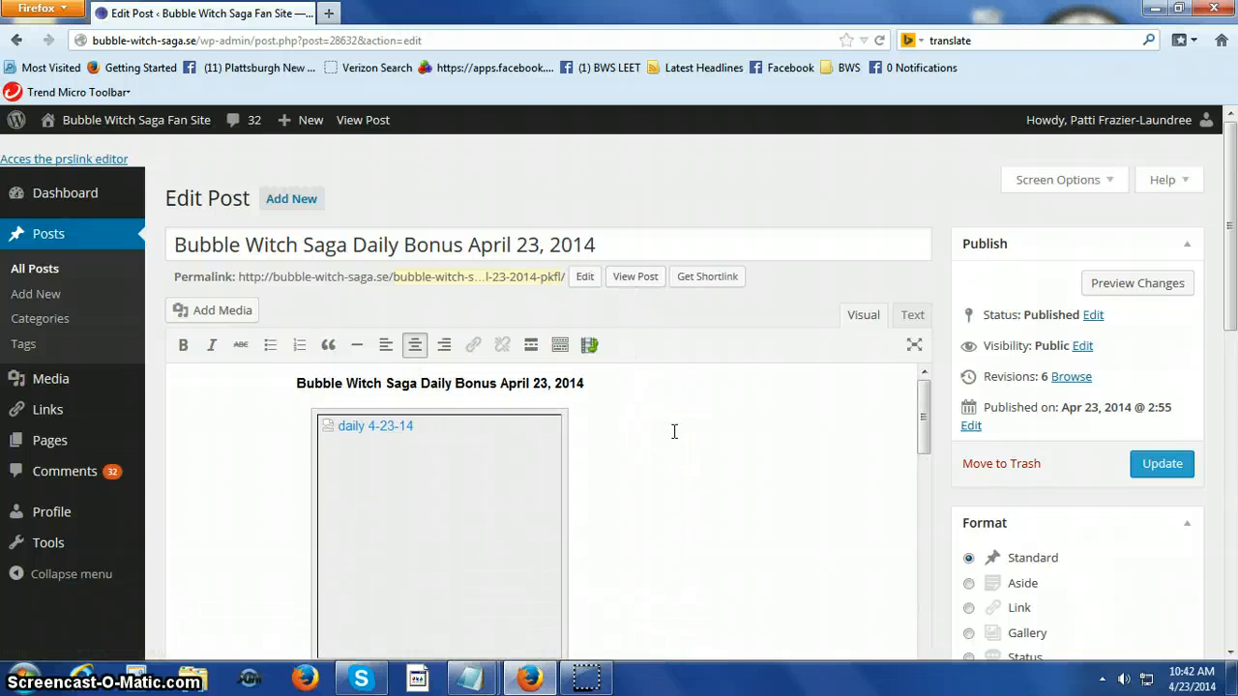
left_click(674, 431)
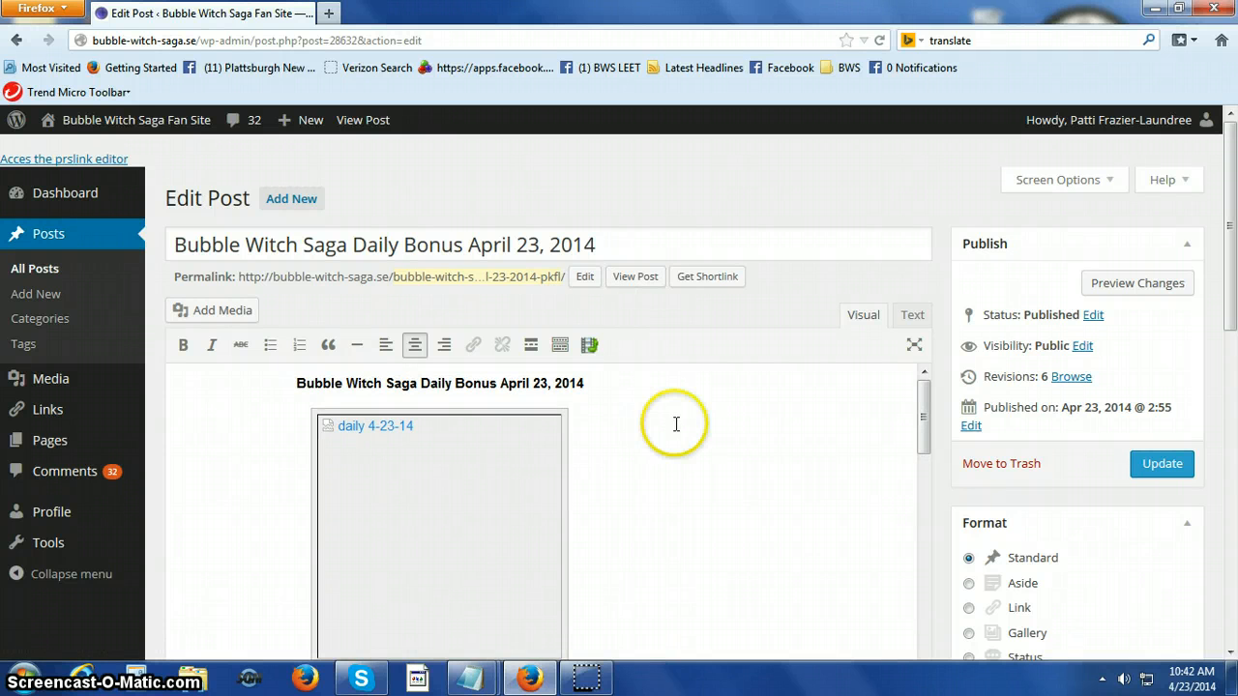
View the published April 23 post to check its picture and return to editing the post.
left_click(639, 281)
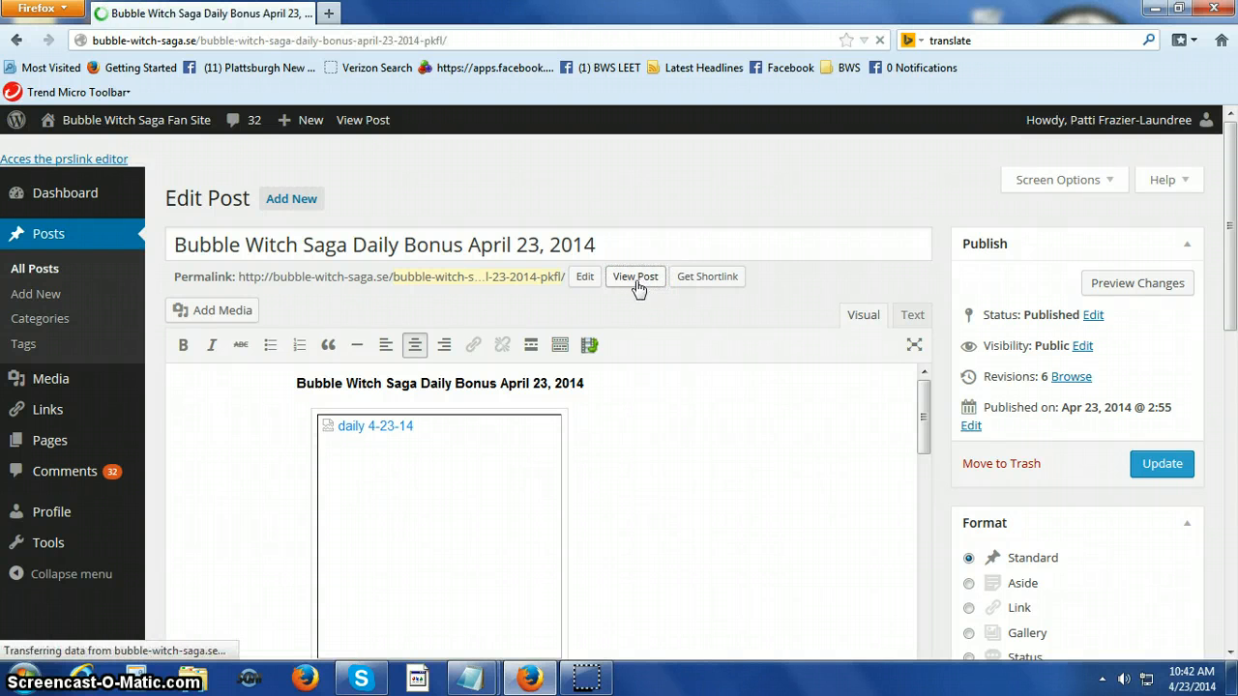
scroll(538, 343, "down", 1)
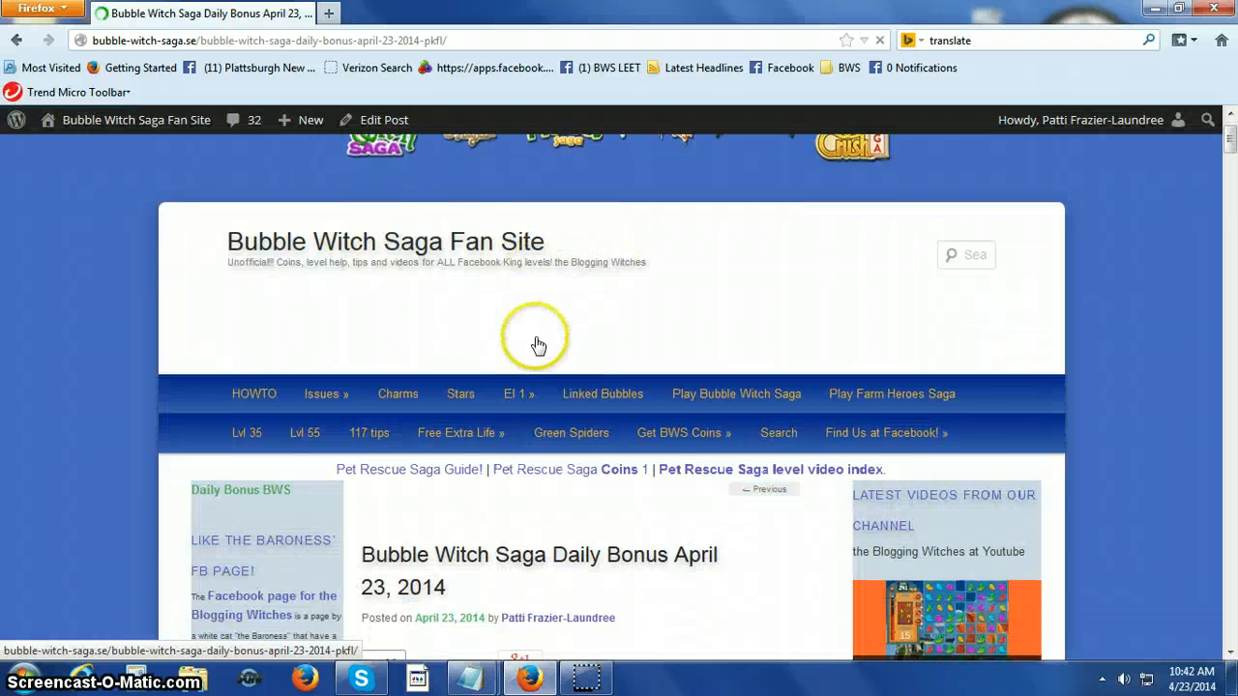
scroll(538, 342, "down", 7)
scroll(533, 319, "up", 3)
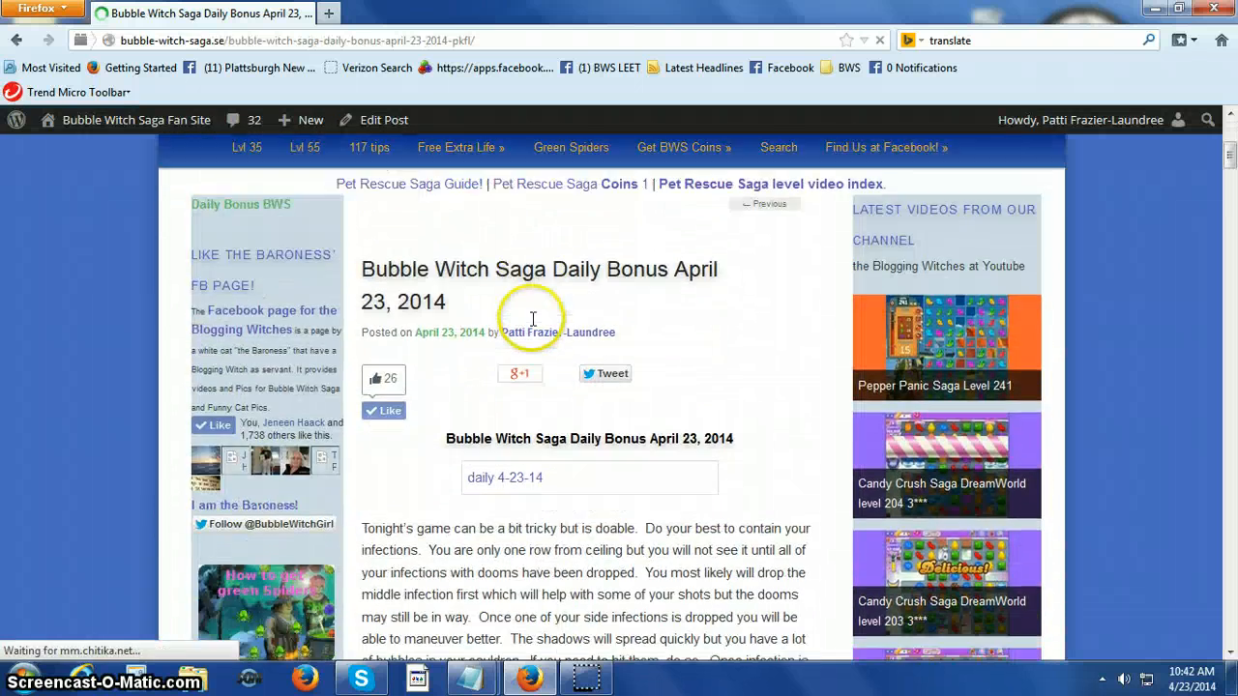
scroll(533, 319, "up", 6)
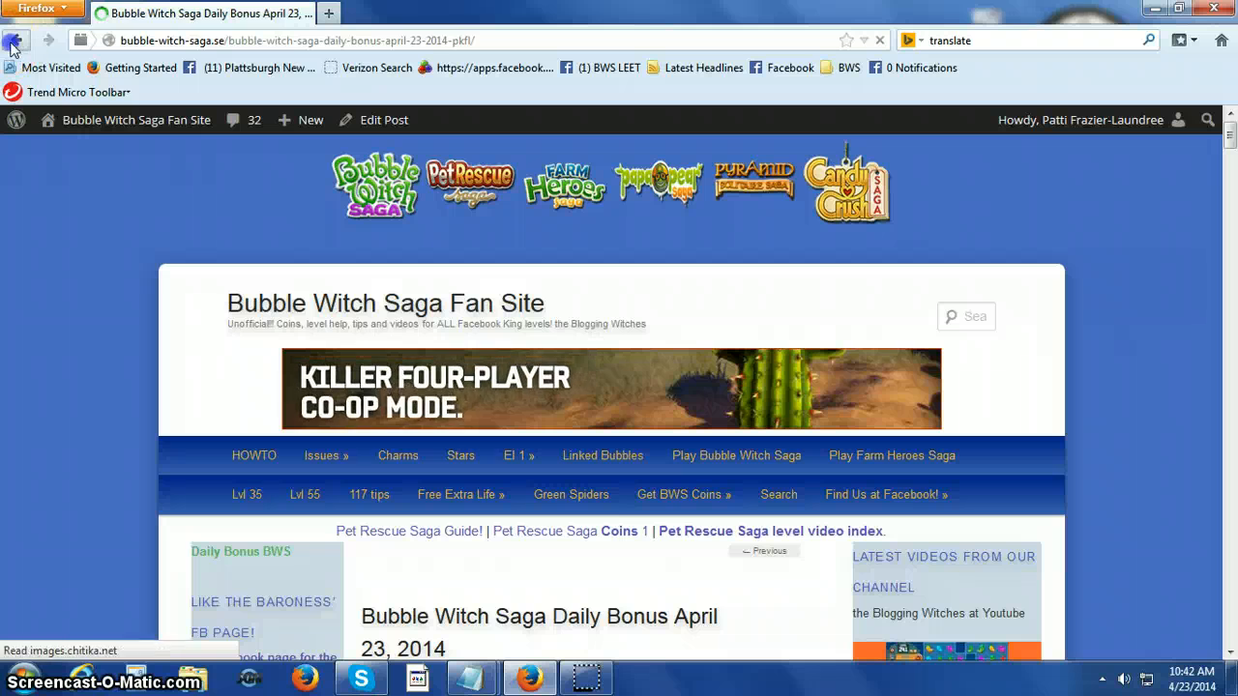
left_click(12, 45)
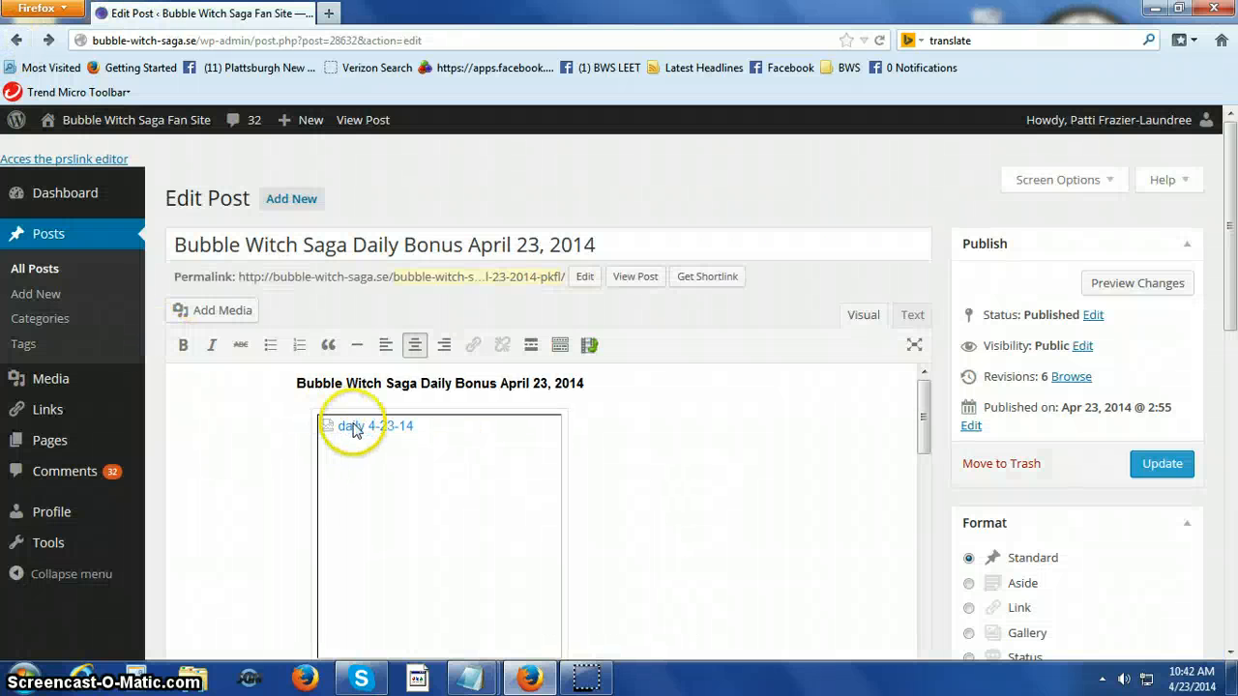
Remove the broken "daily 4-23-14" picture from the April 23 post and insert an empty line below the bold heading.
left_click(353, 429)
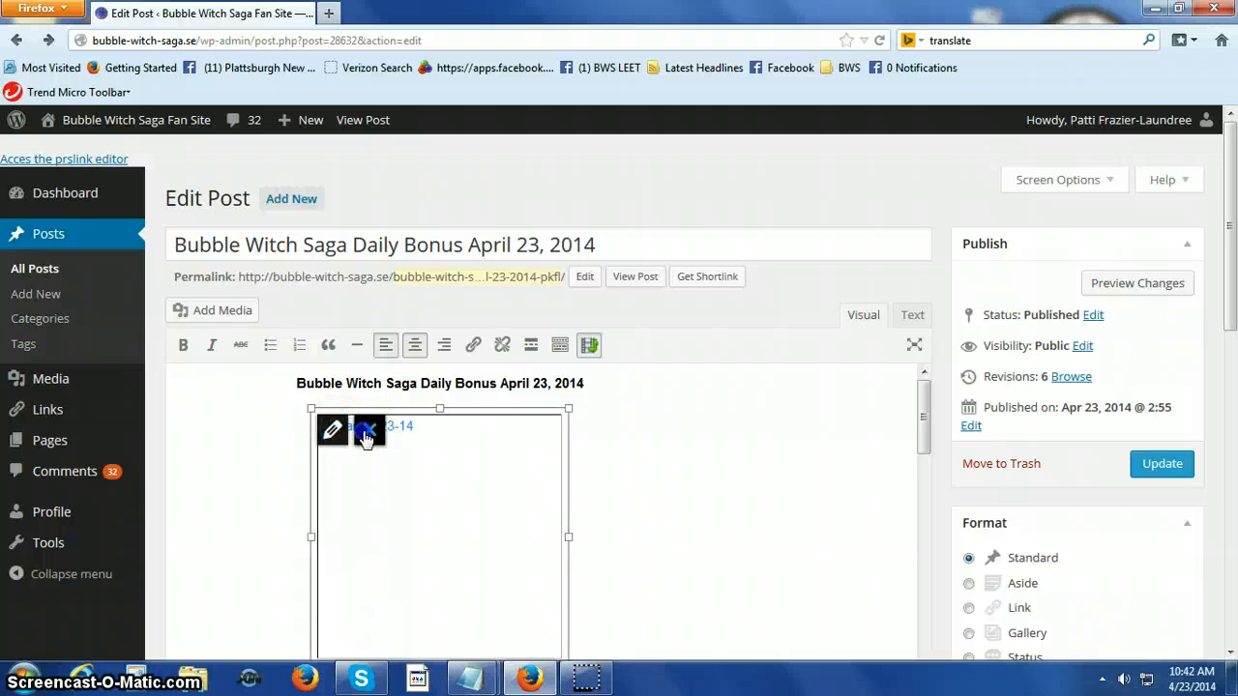
left_click(366, 430)
left_click(353, 405)
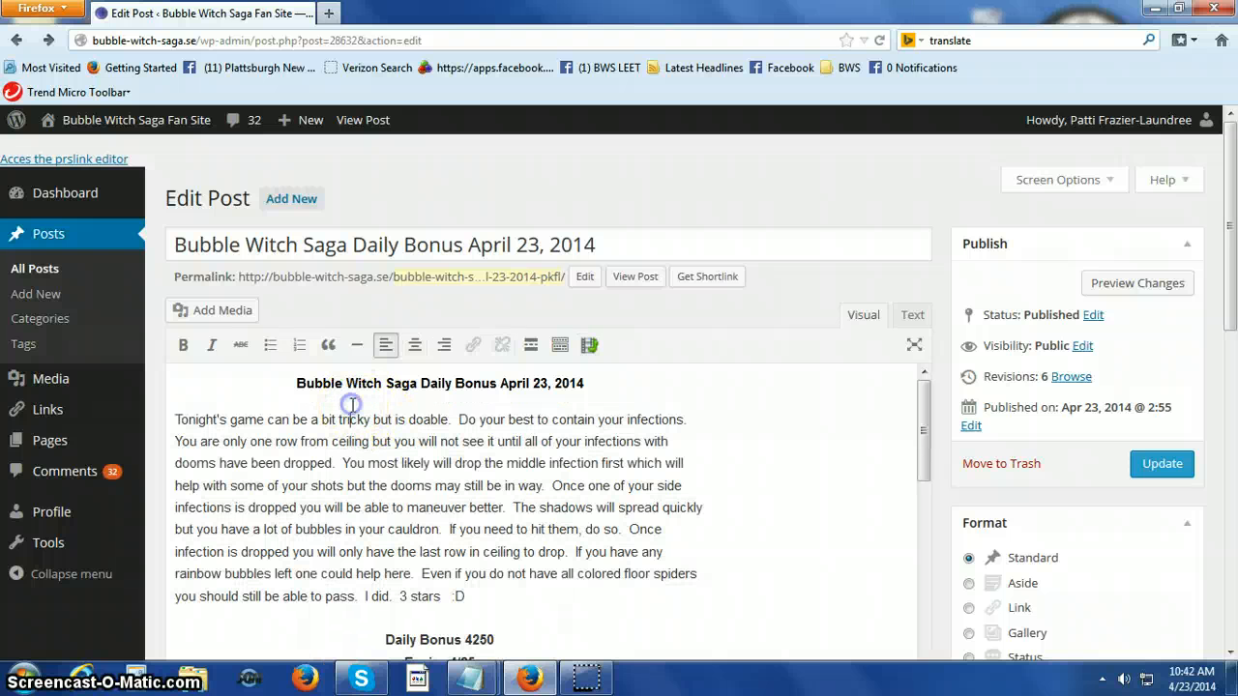
left_click(601, 394)
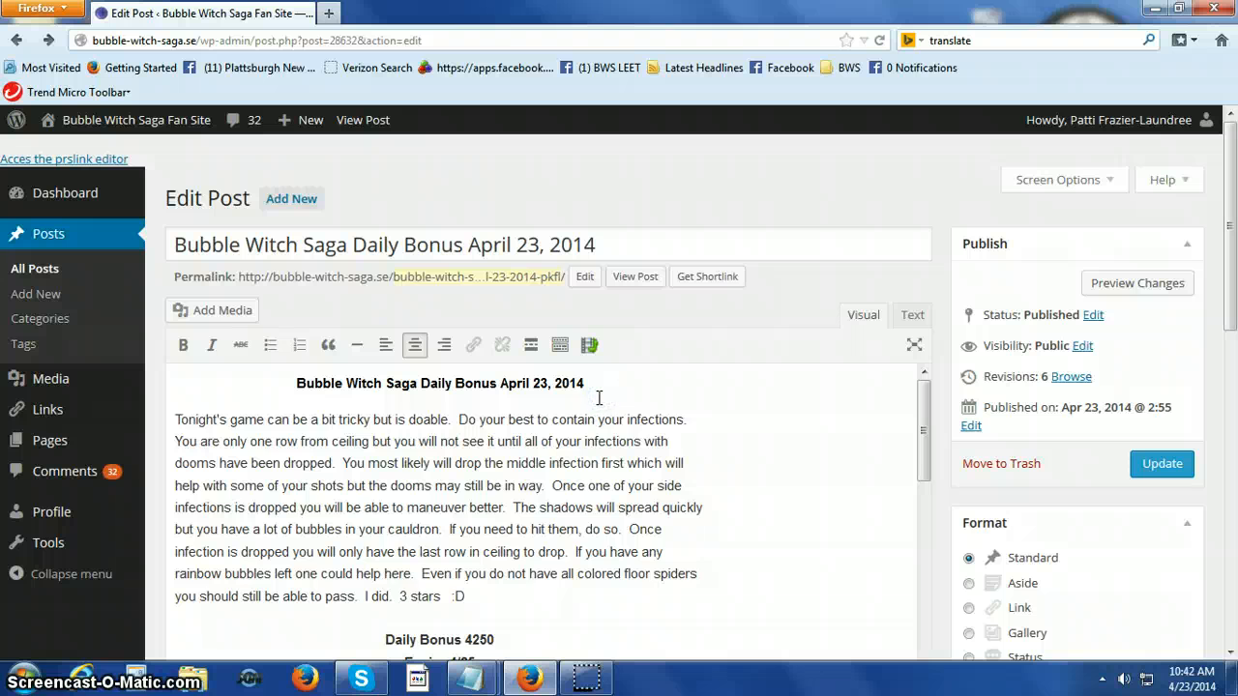
key("Return")
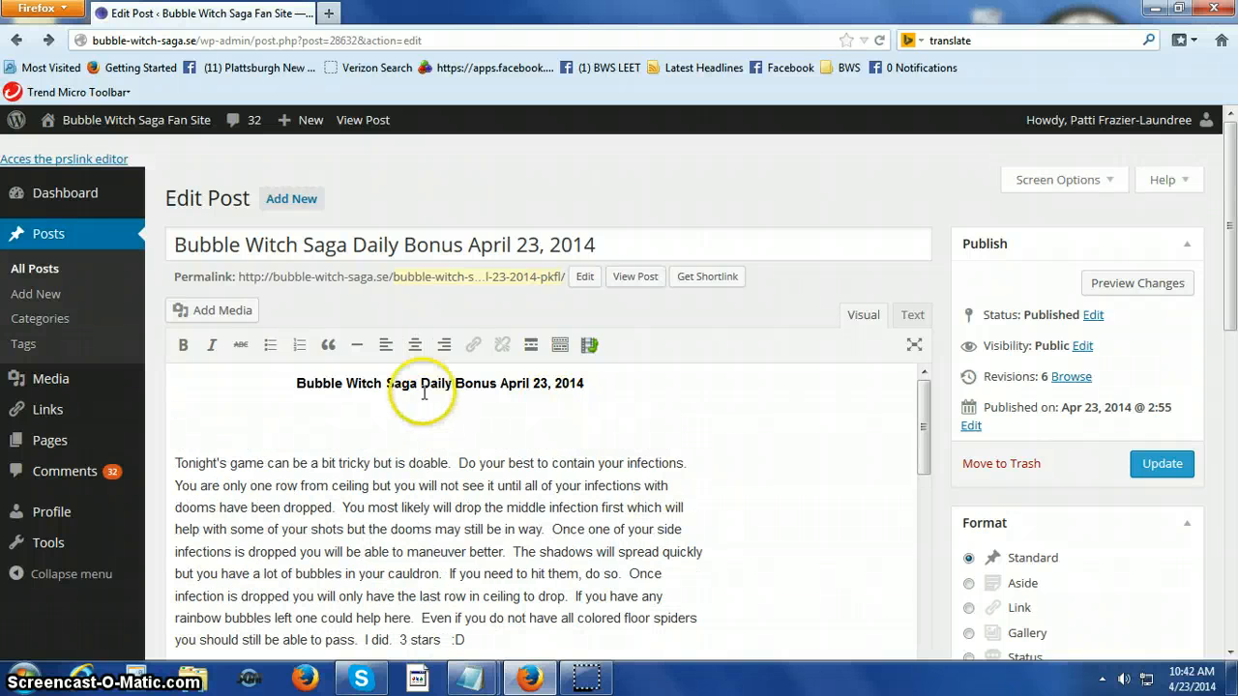
Insert the daily-4-23-14.jpg picture from the media library, centred on the empty line below the bold heading.
left_click(416, 346)
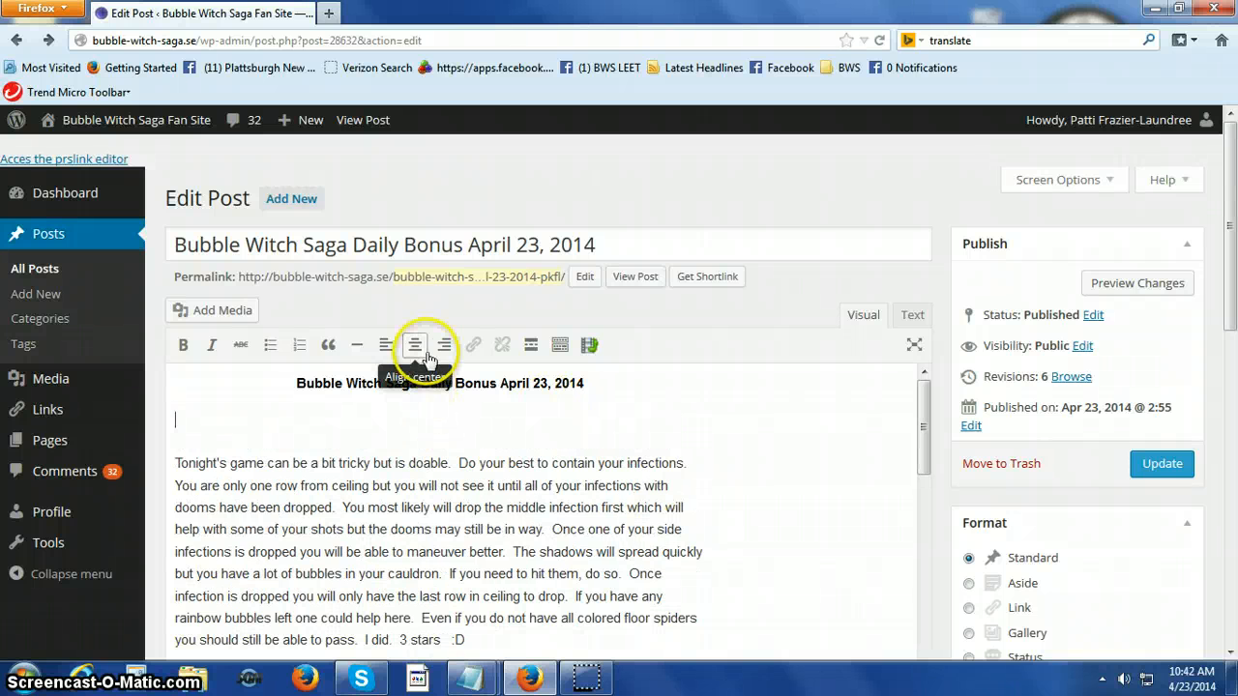
left_click(221, 310)
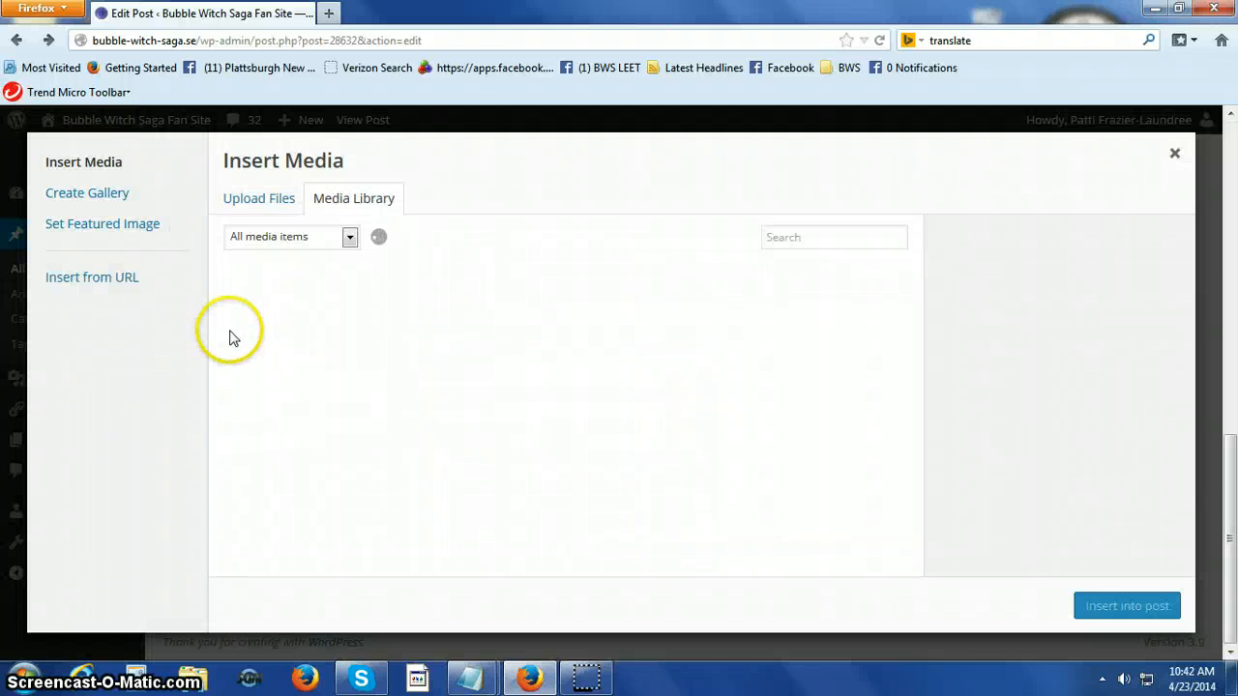
left_click(242, 319)
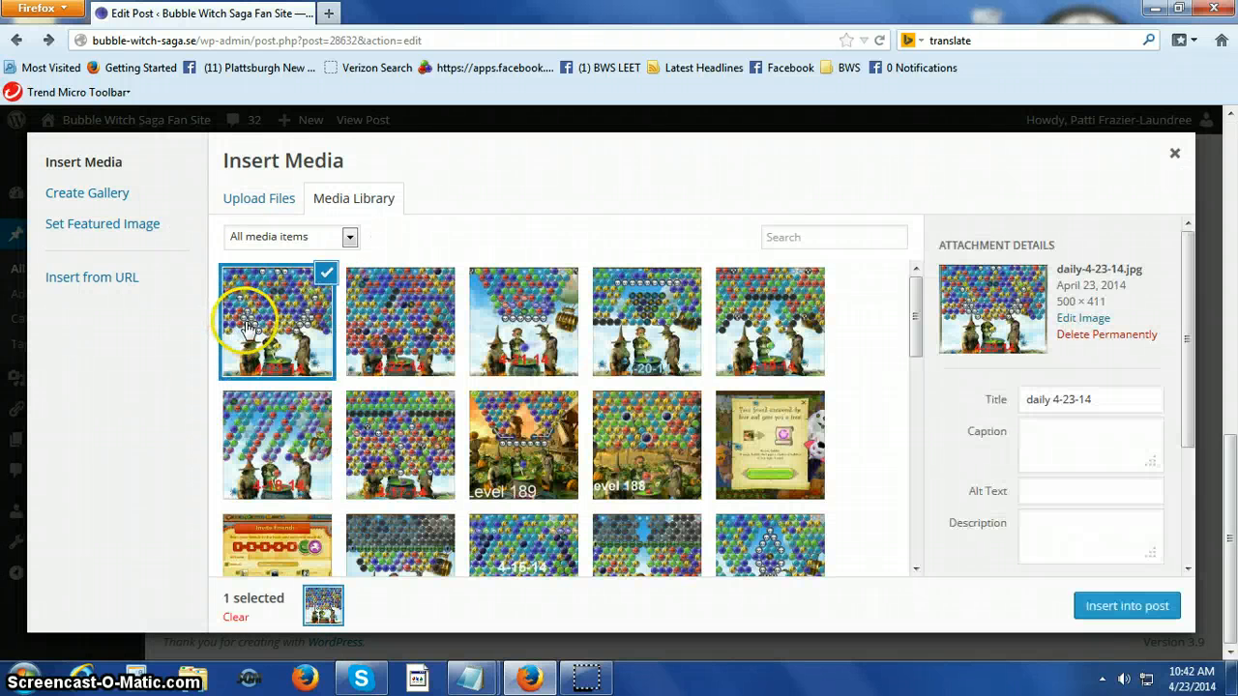
left_click(1101, 607)
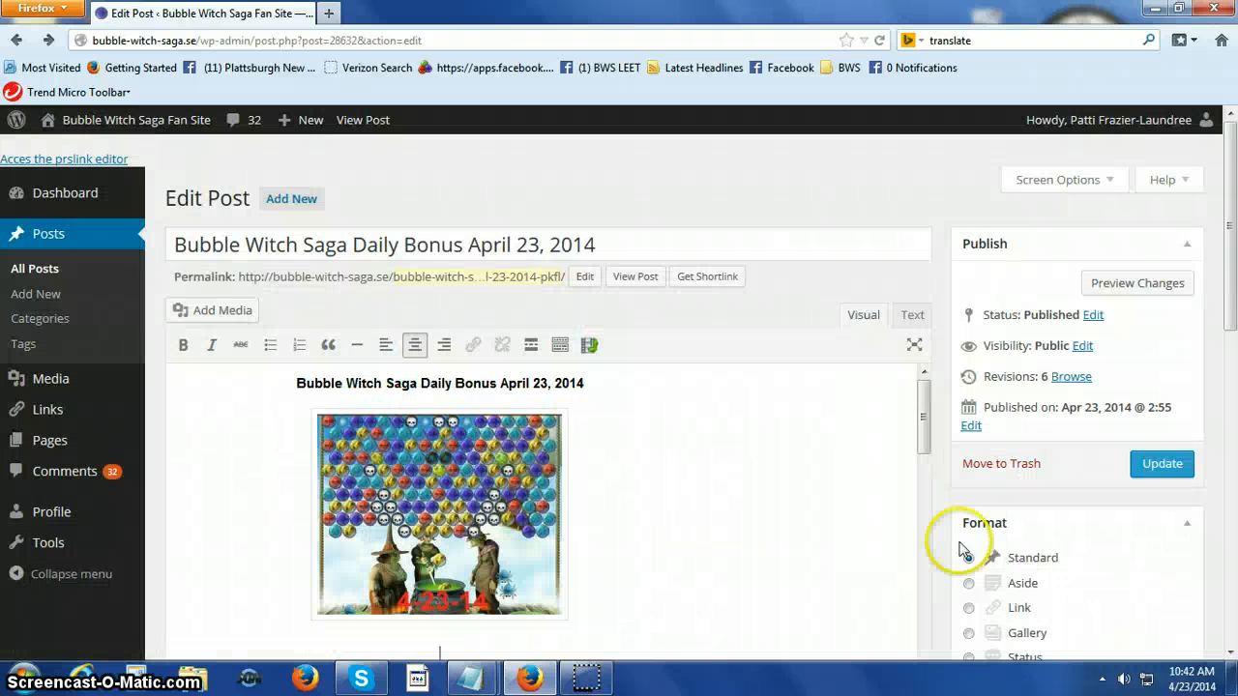
Delete the extra empty line between the 4-23-14 picture and the "Tonight's game" paragraph, and check the post's layout.
scroll(842, 500, "down", 2)
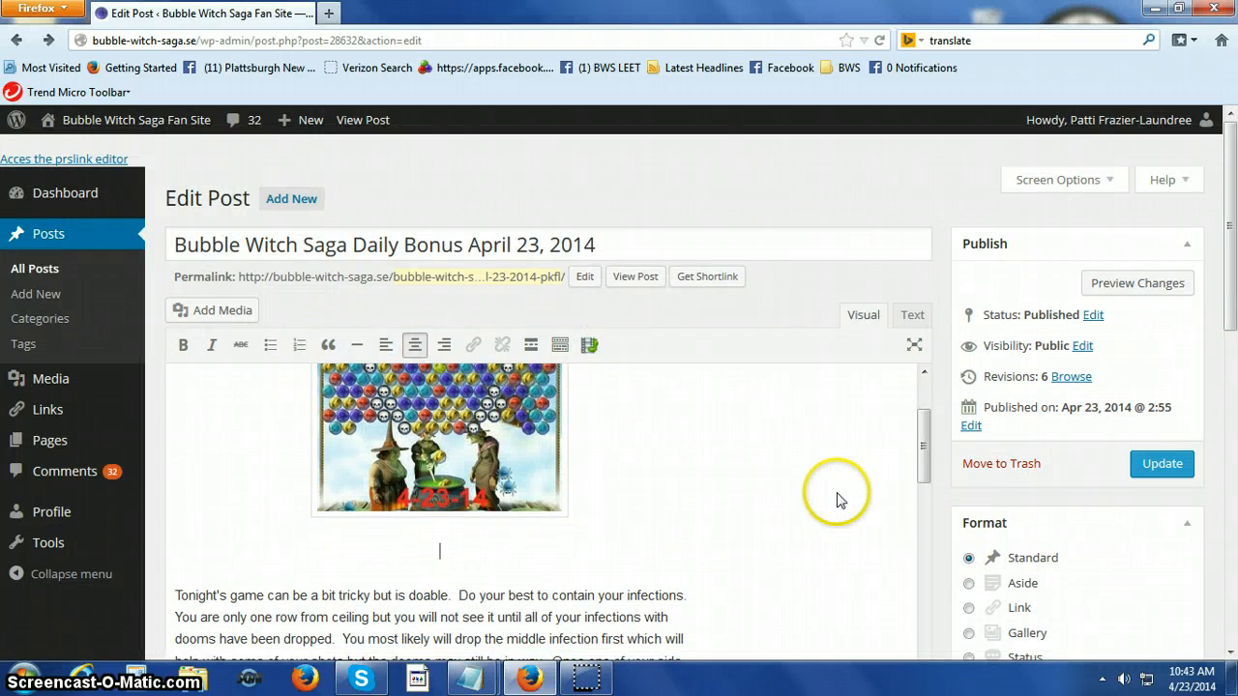
key("Delete")
scroll(838, 500, "down", 3)
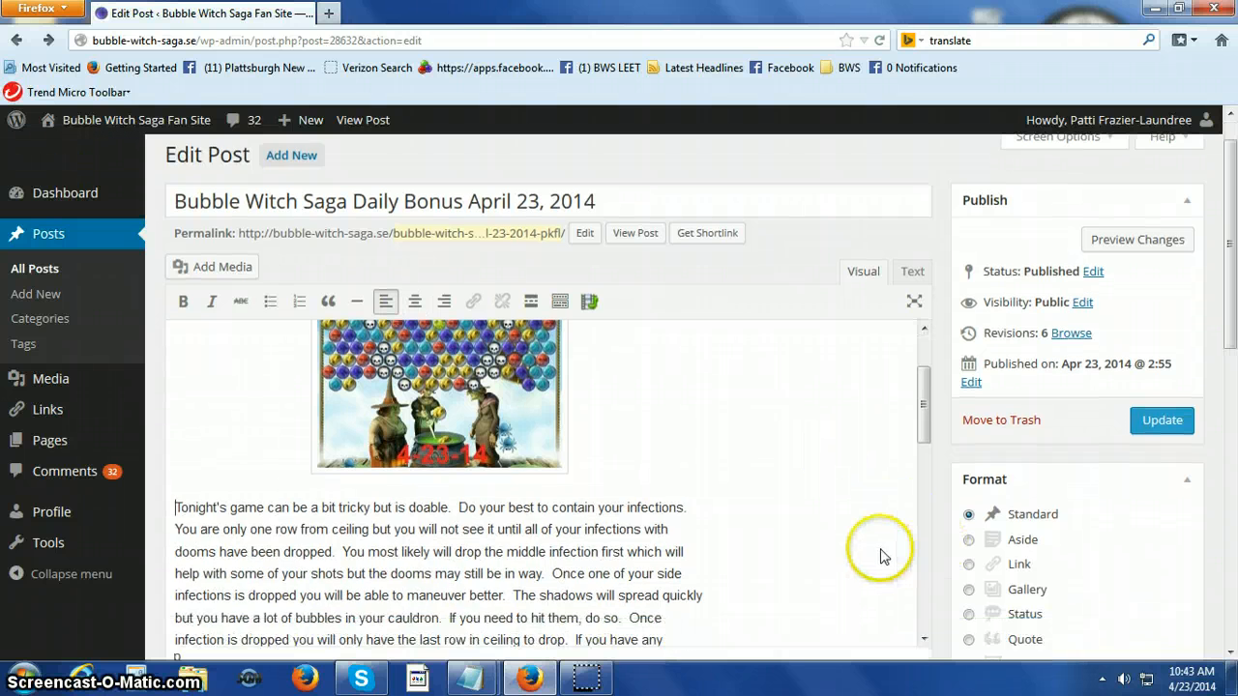
scroll(782, 489, "down", 2)
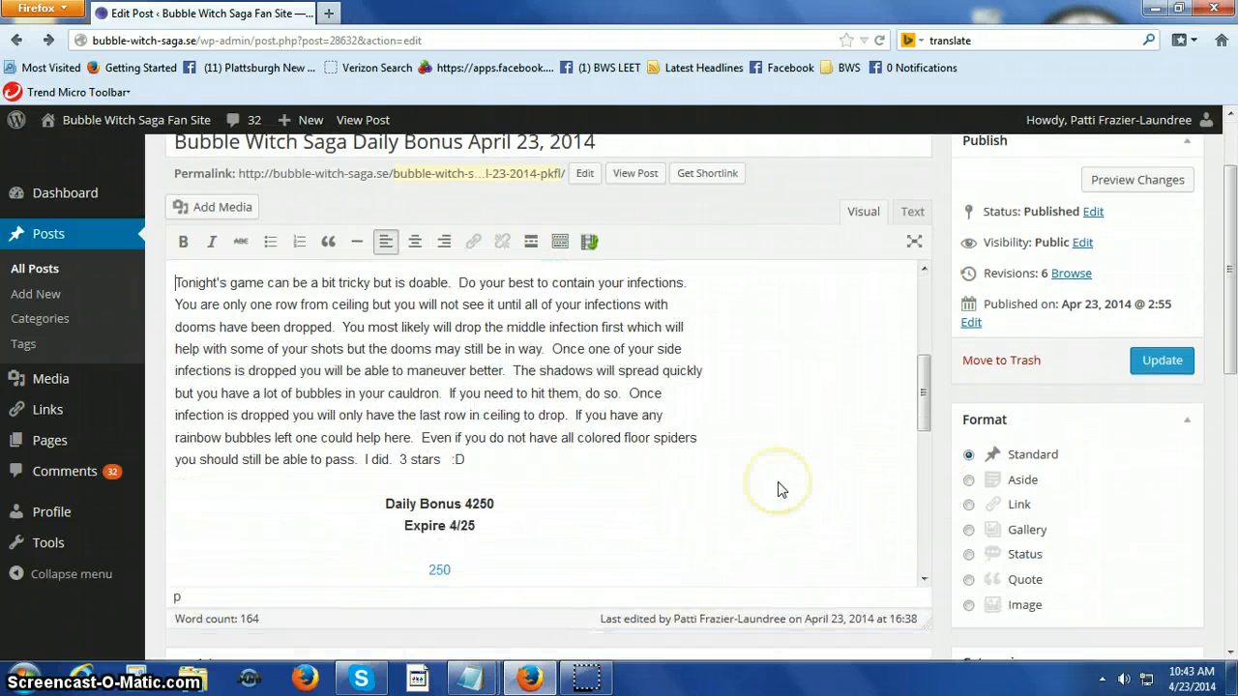
scroll(782, 488, "up", 5)
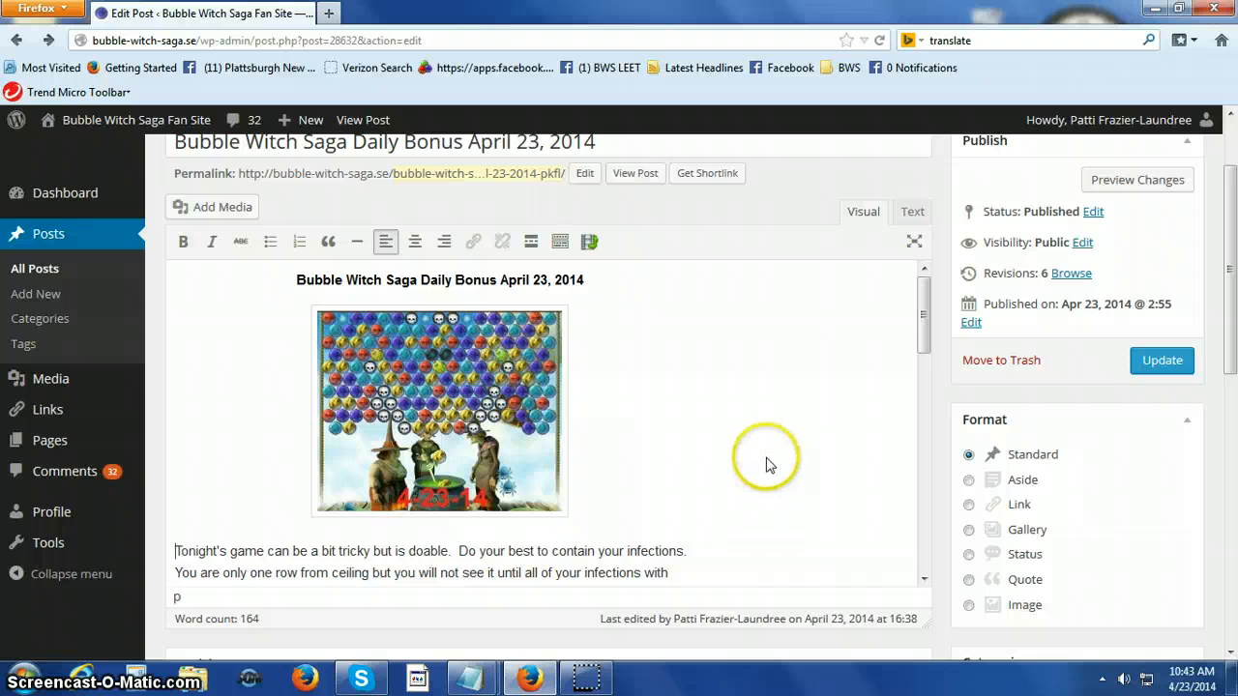
scroll(657, 416, "up", 2)
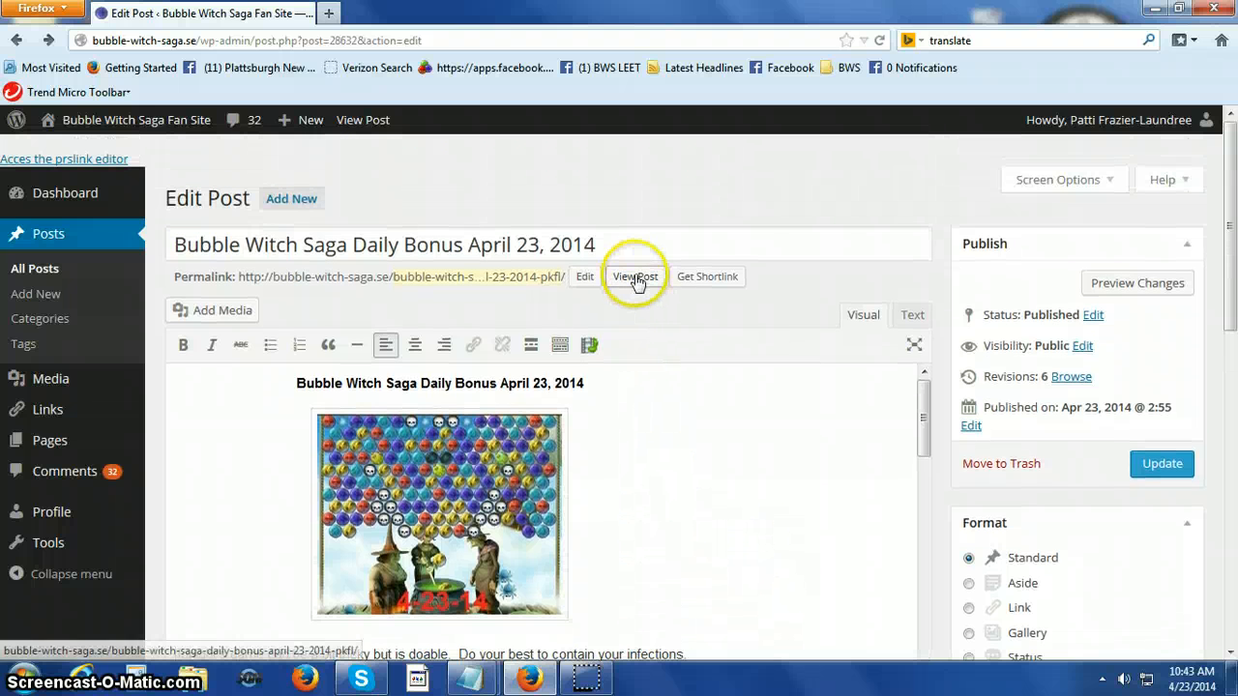
Stay on the edit page rather than leaving to view the post, and update the published April 23 post.
left_click(635, 278)
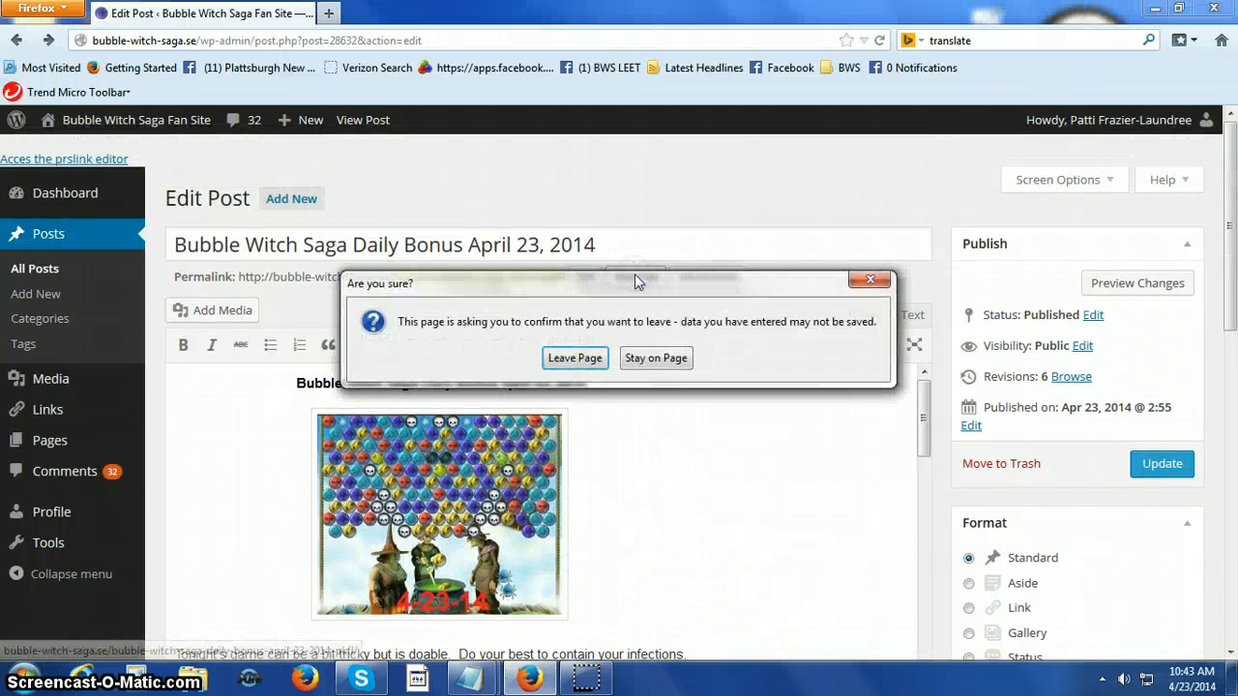
left_click(654, 357)
left_click(1160, 479)
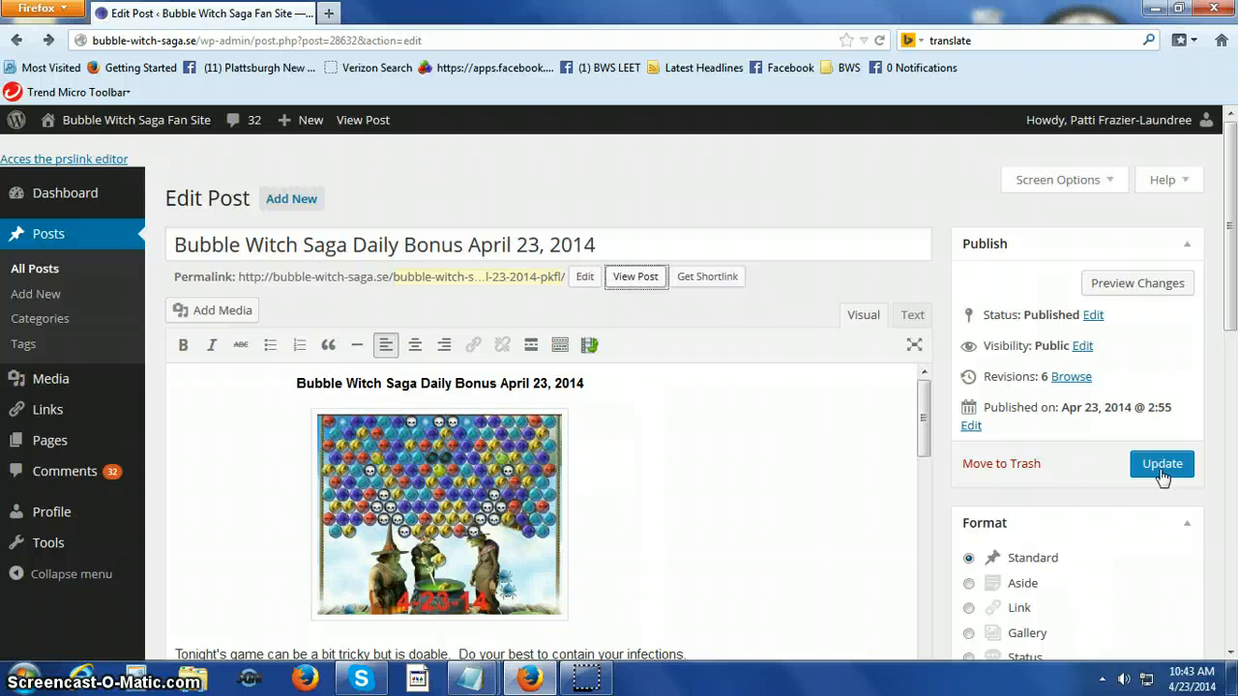
left_click(1163, 474)
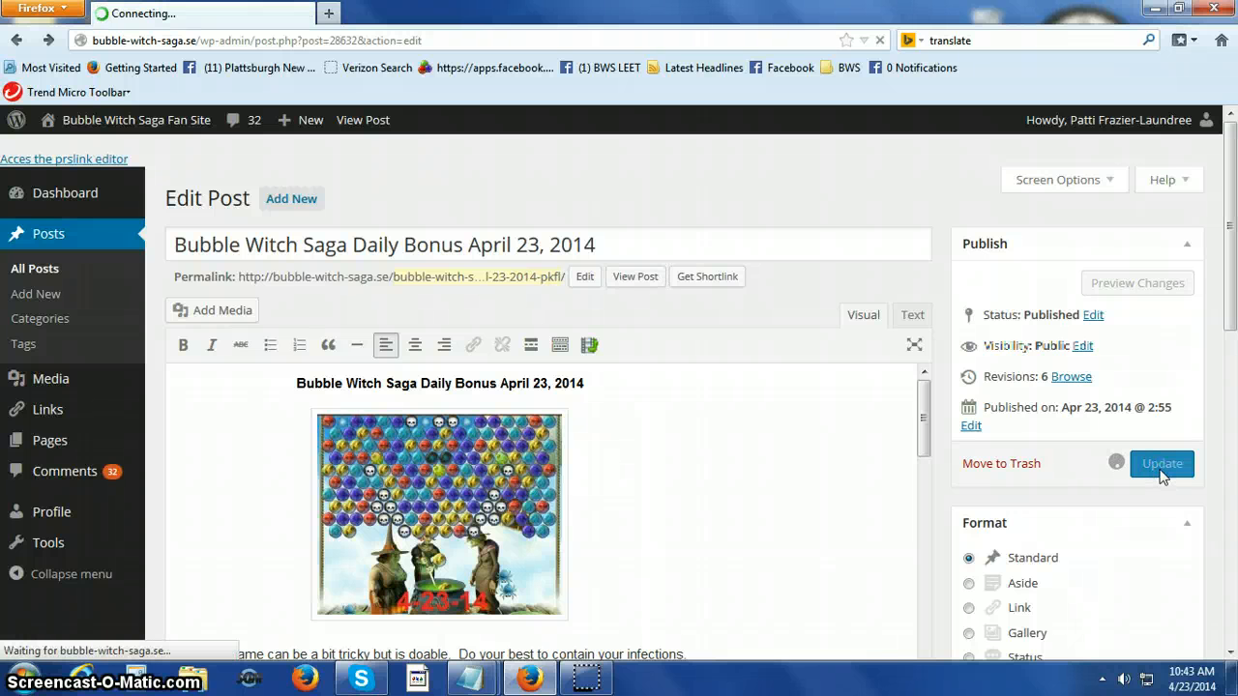